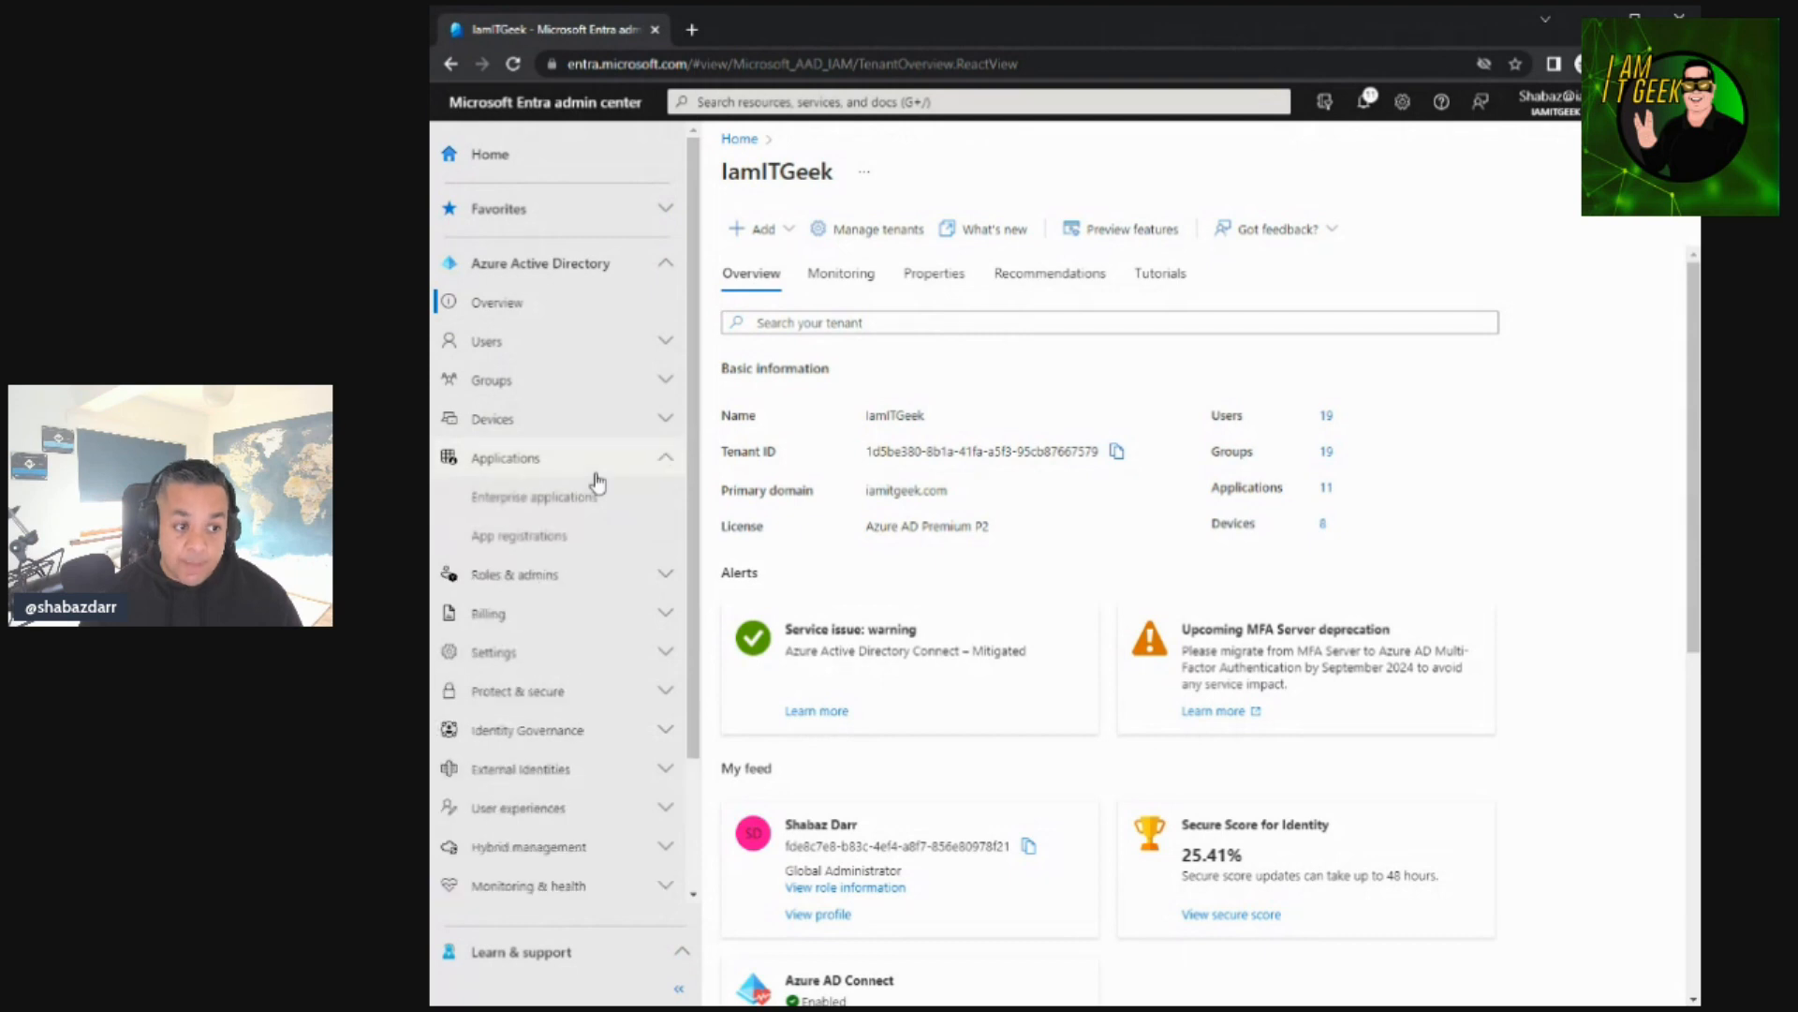
- Open the tenant's enterprise applications and review the Application proxy page and the User settings, including the gallery apps option
click(556, 498)
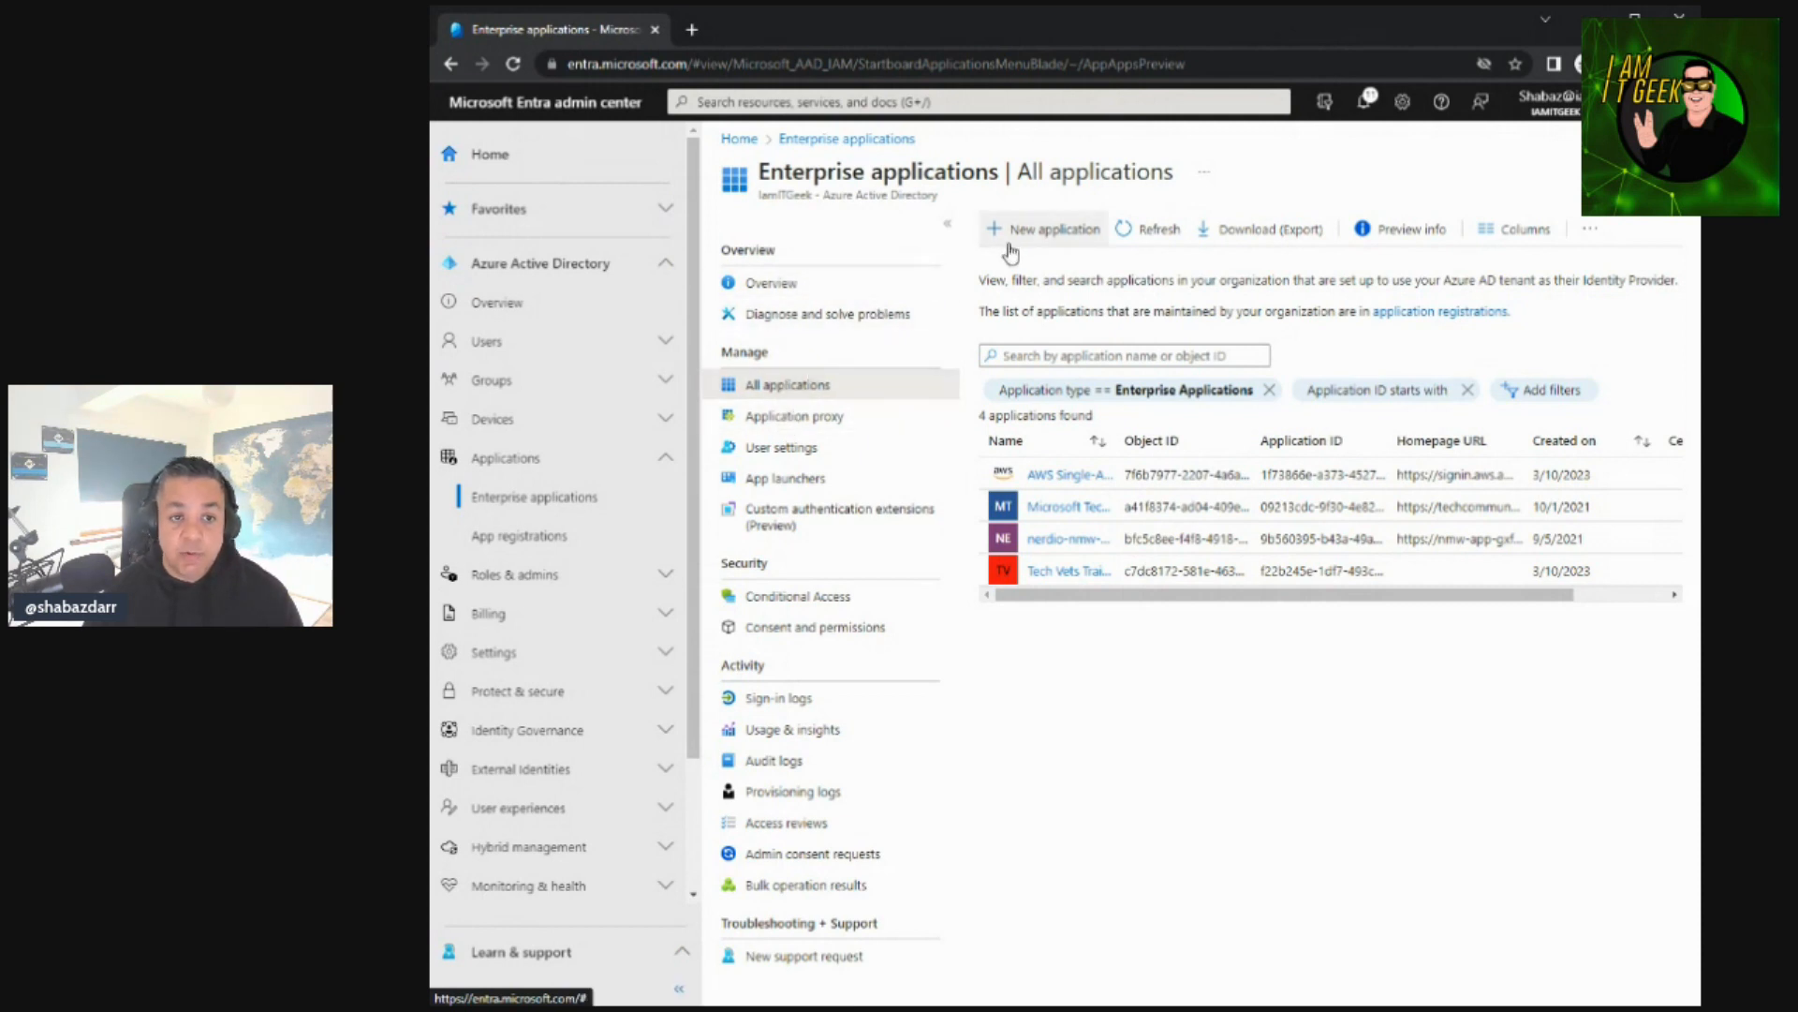
click(777, 423)
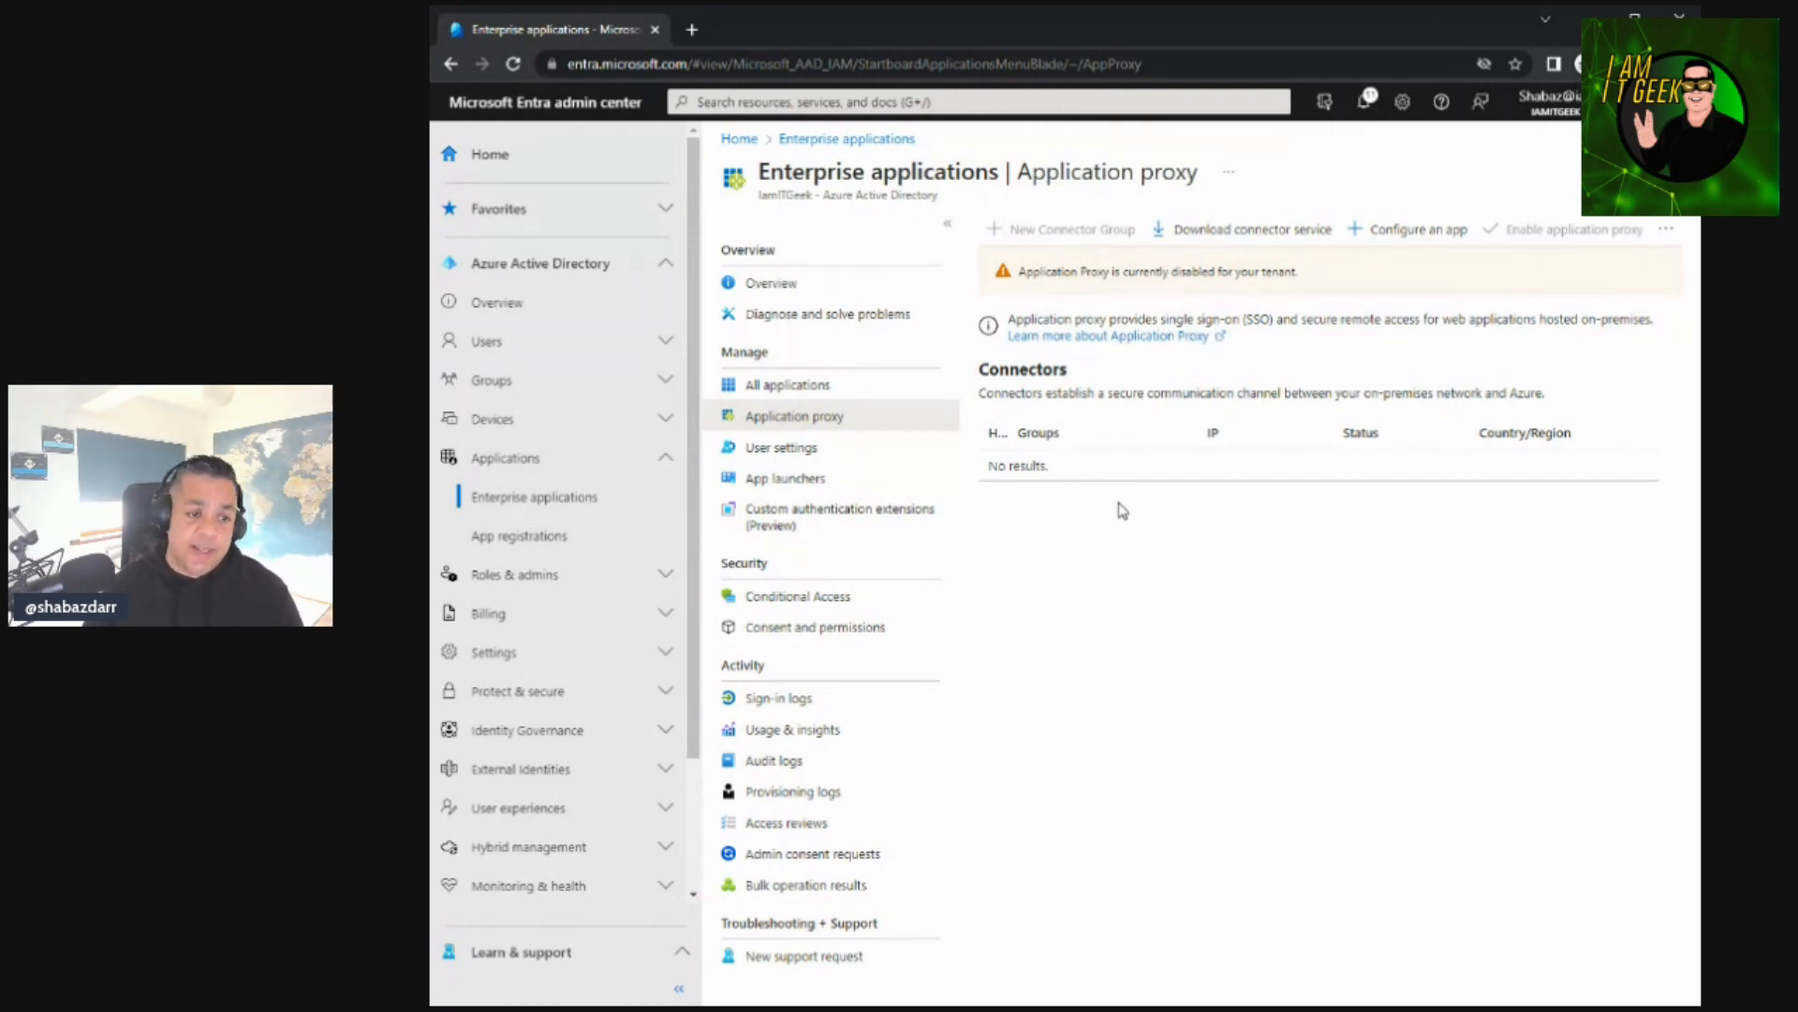
click(858, 455)
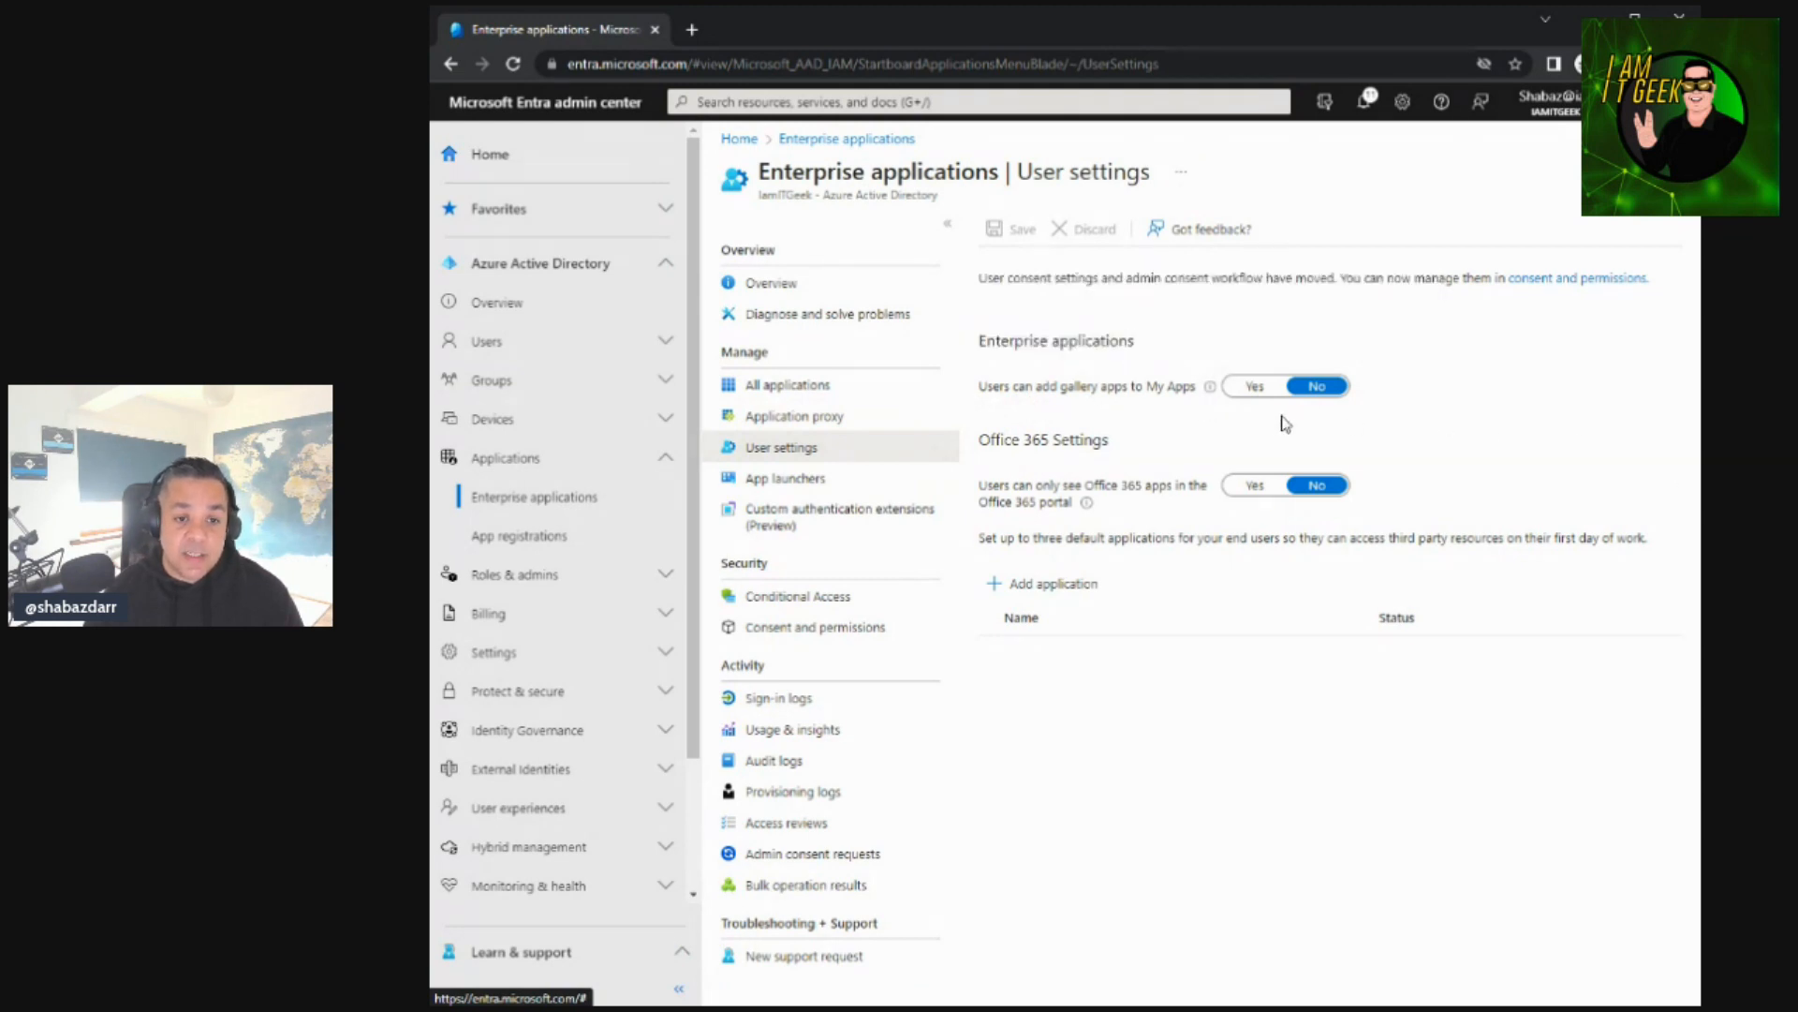
mouse_move(1211, 391)
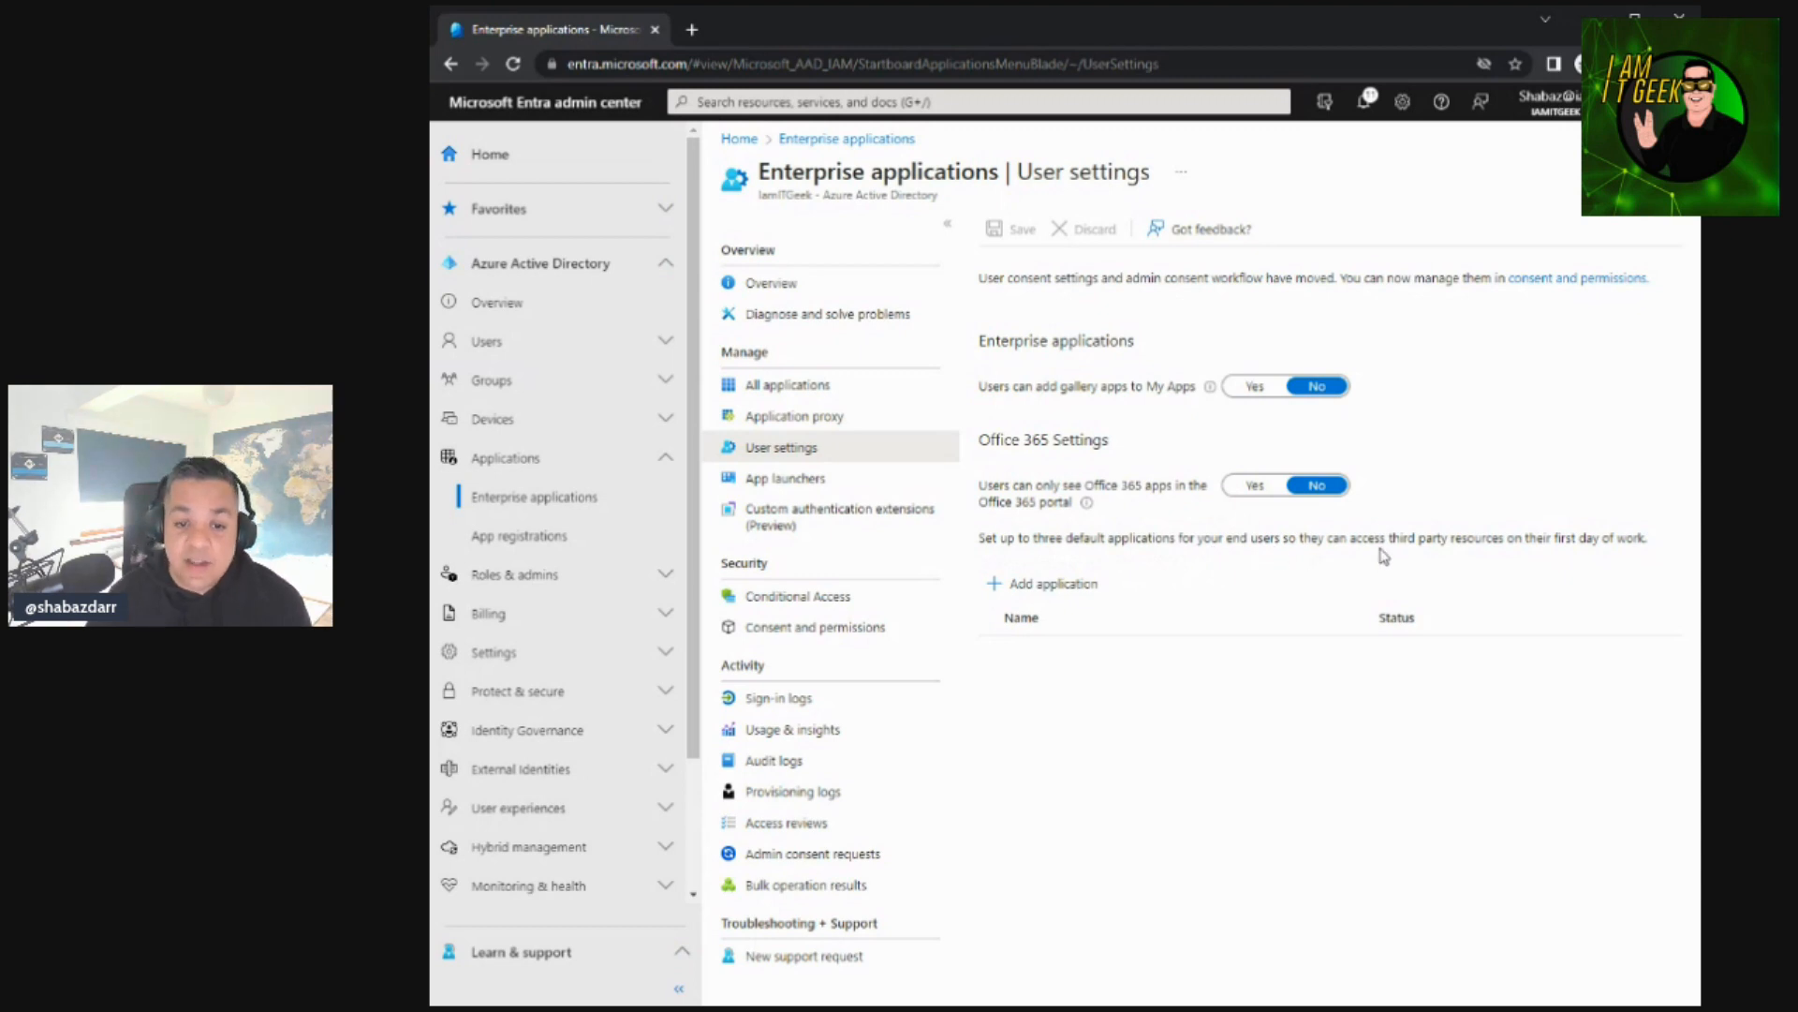
- Look through the applications that can be added as defaults for end users, and close the selection without adding any
click(1044, 587)
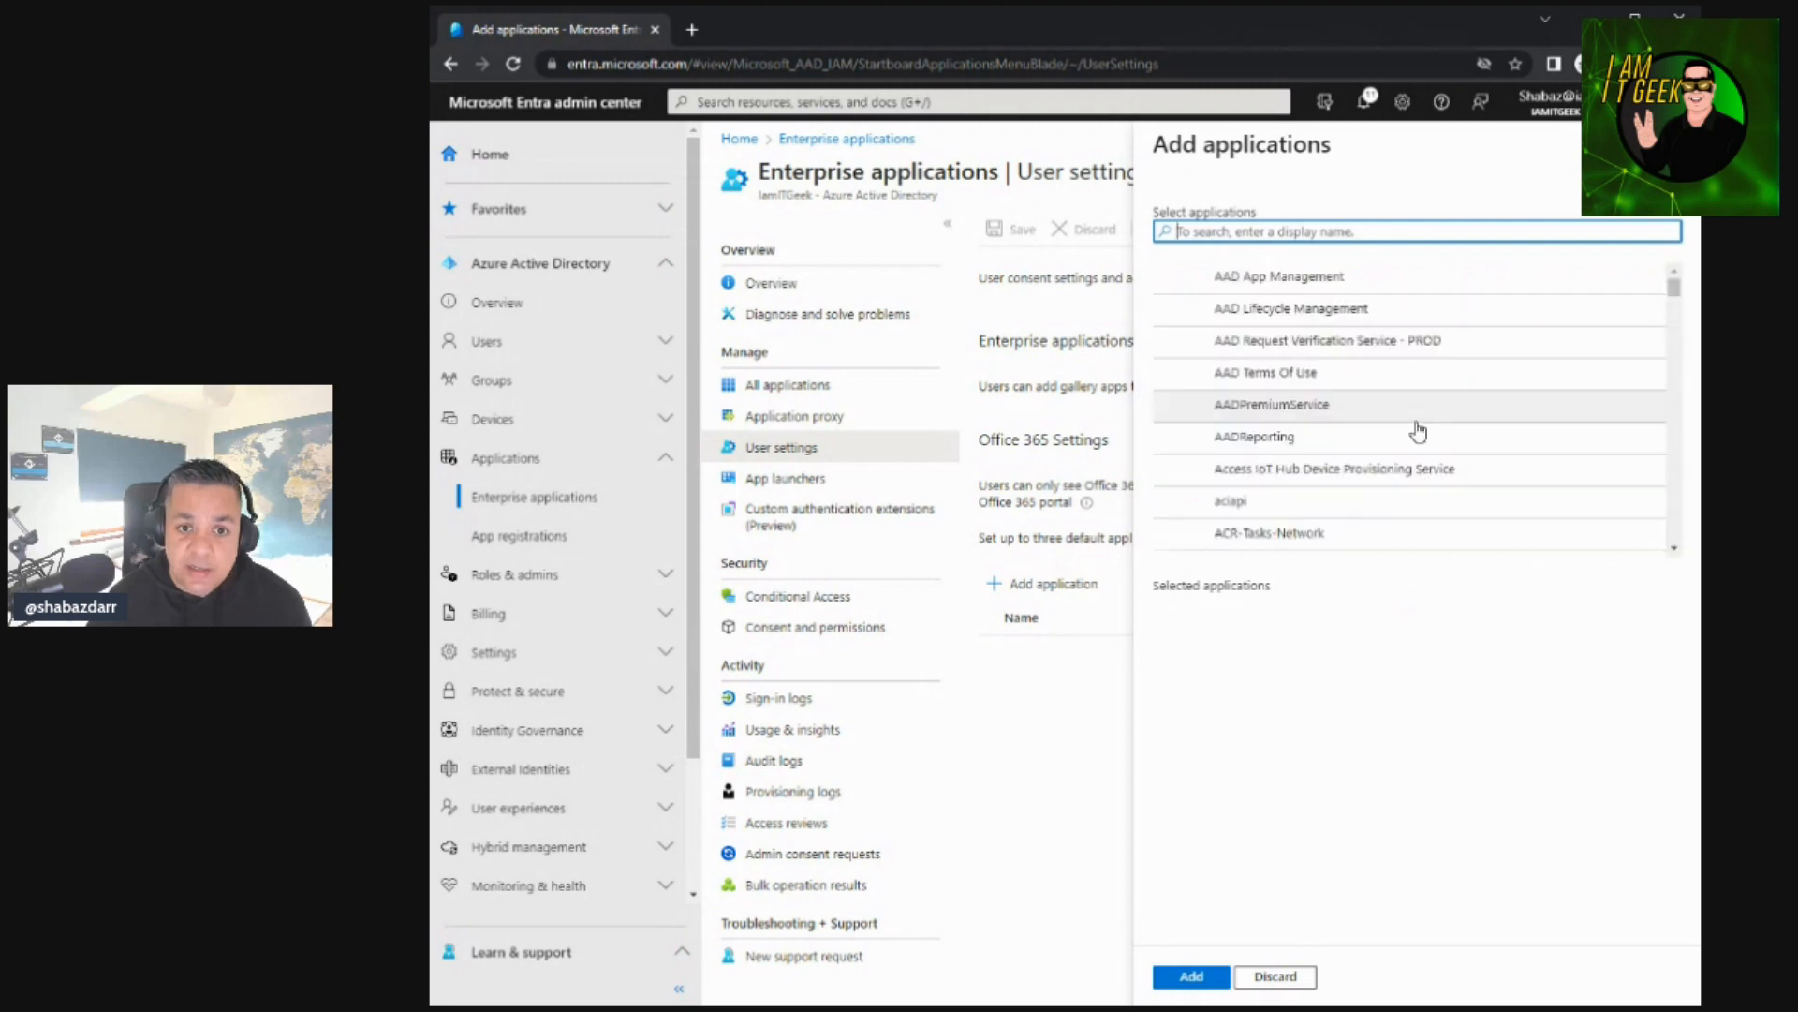
scroll(1347, 454, down, 2)
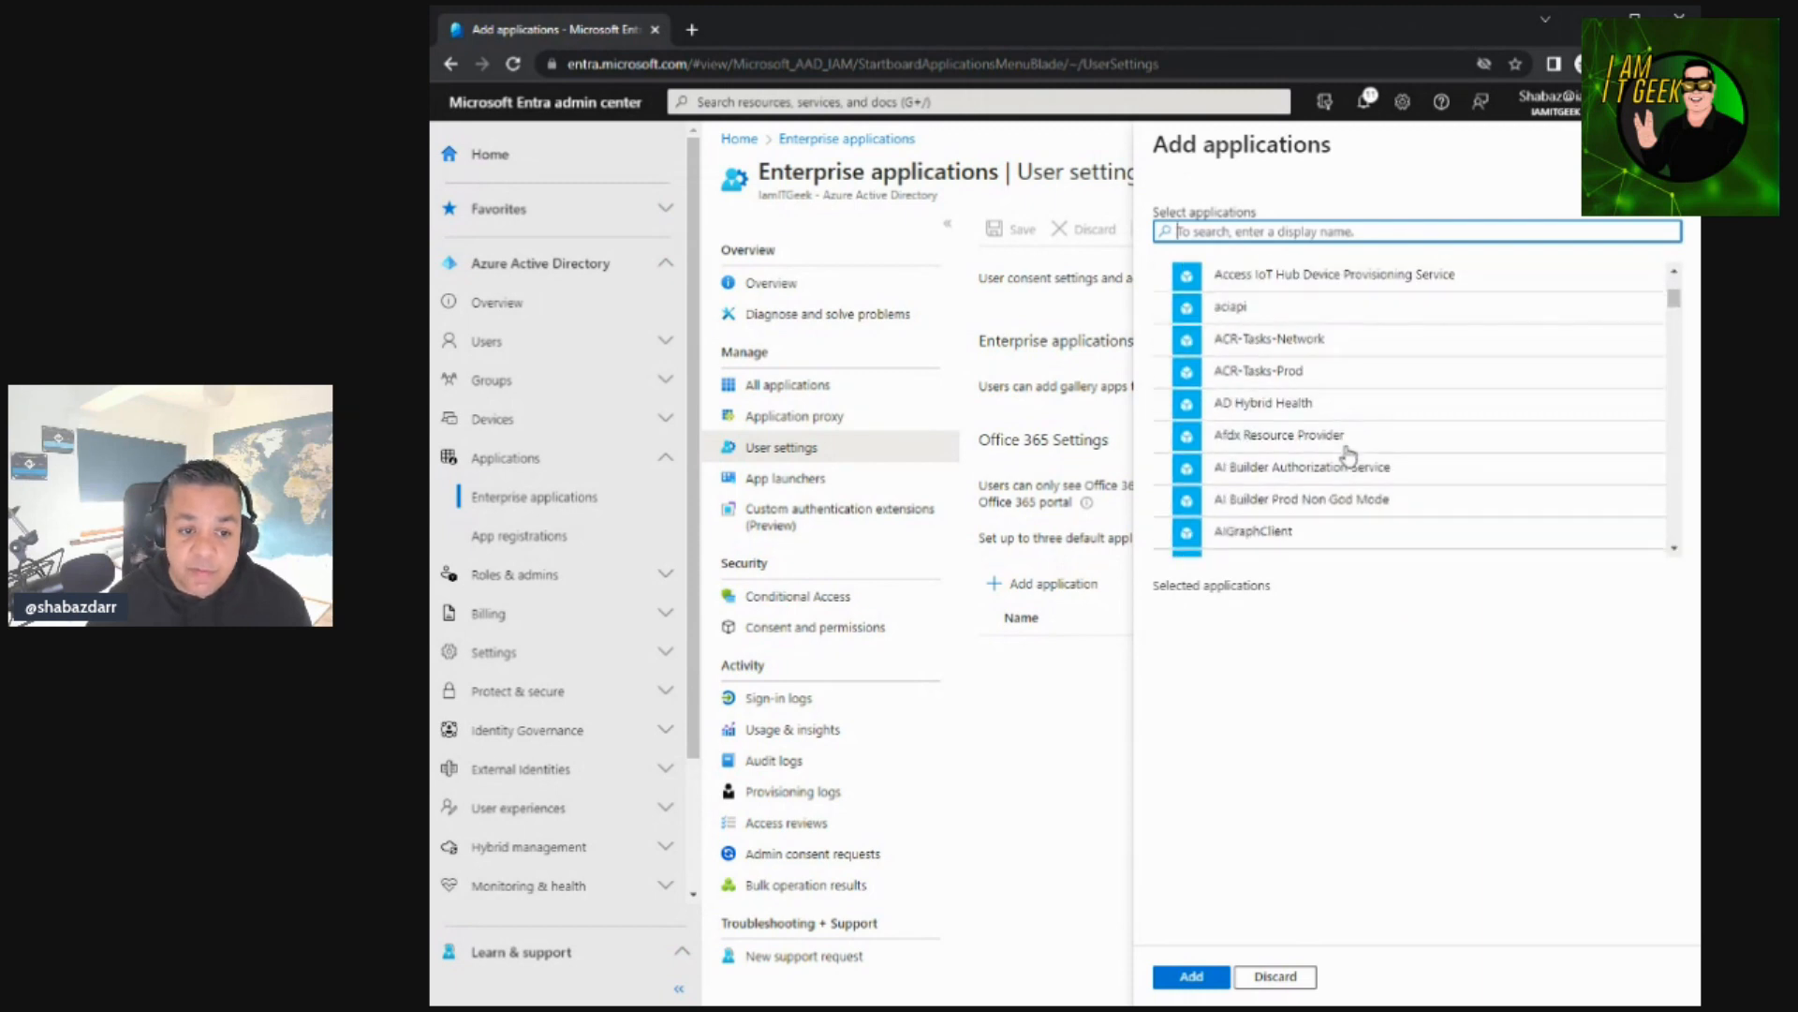
click(1673, 144)
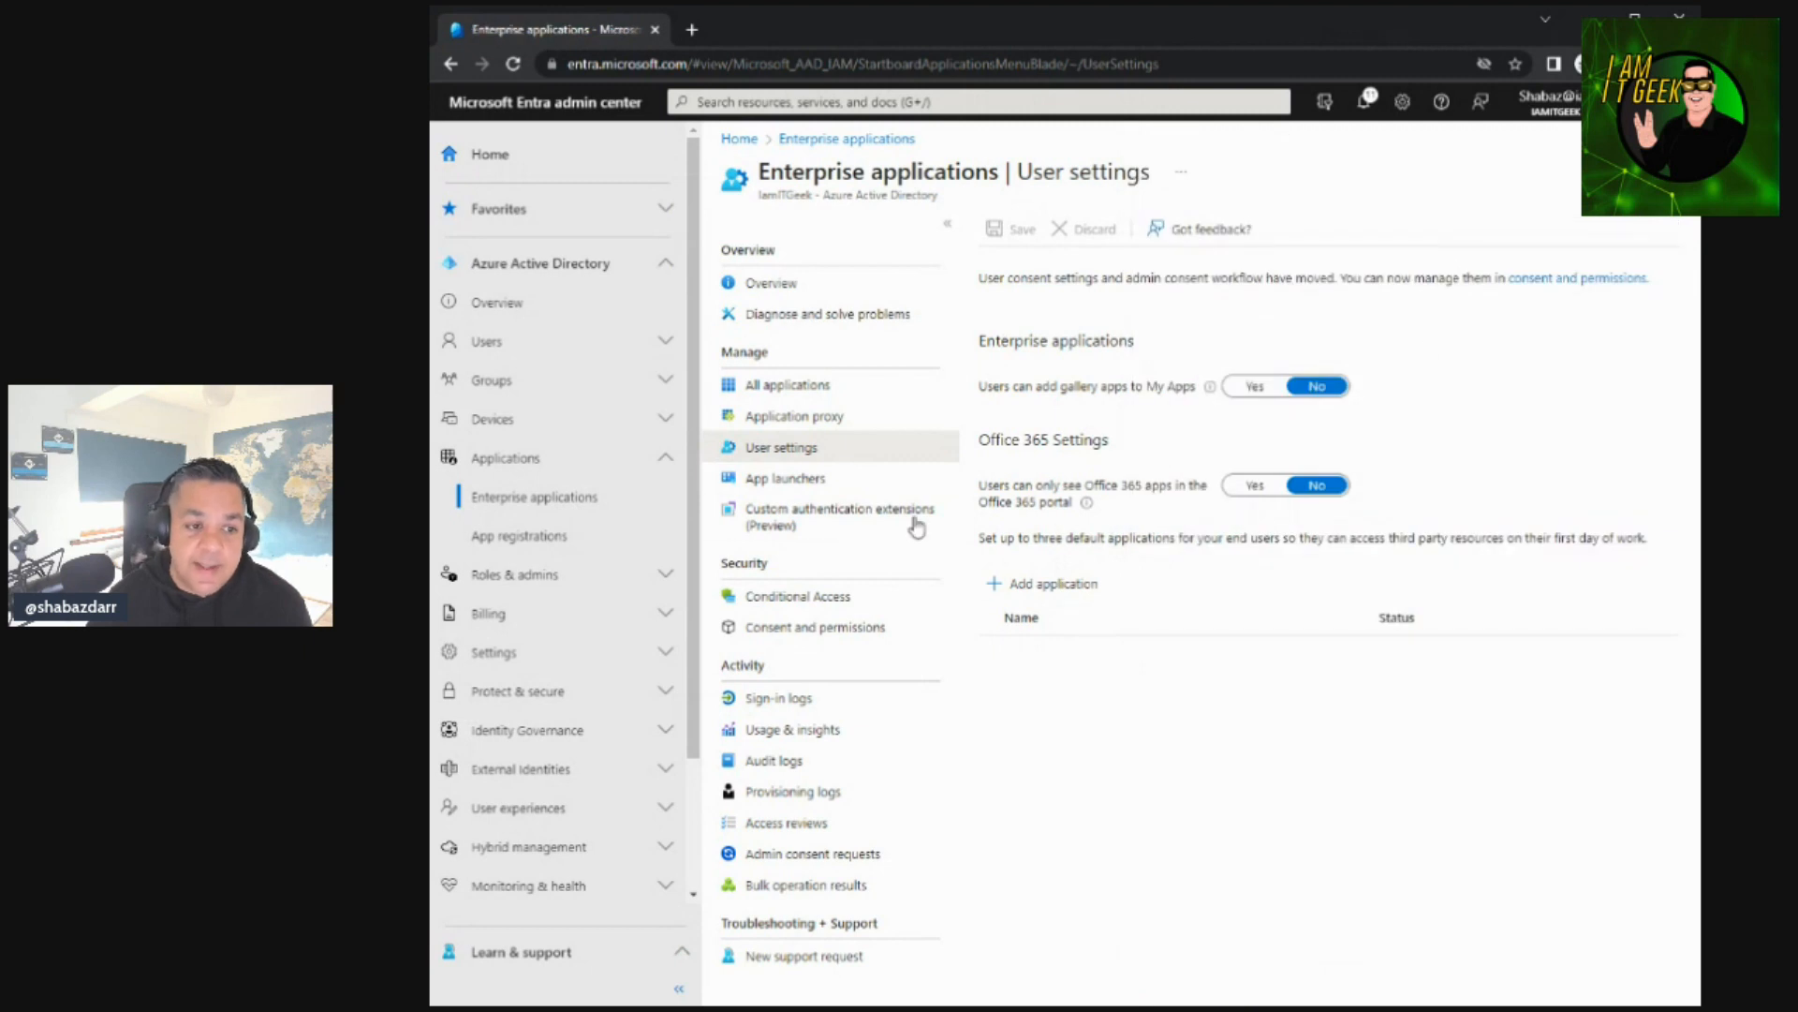
- Review the App launchers collections and the Conditional Access overview, and return to the enterprise applications overview
click(787, 478)
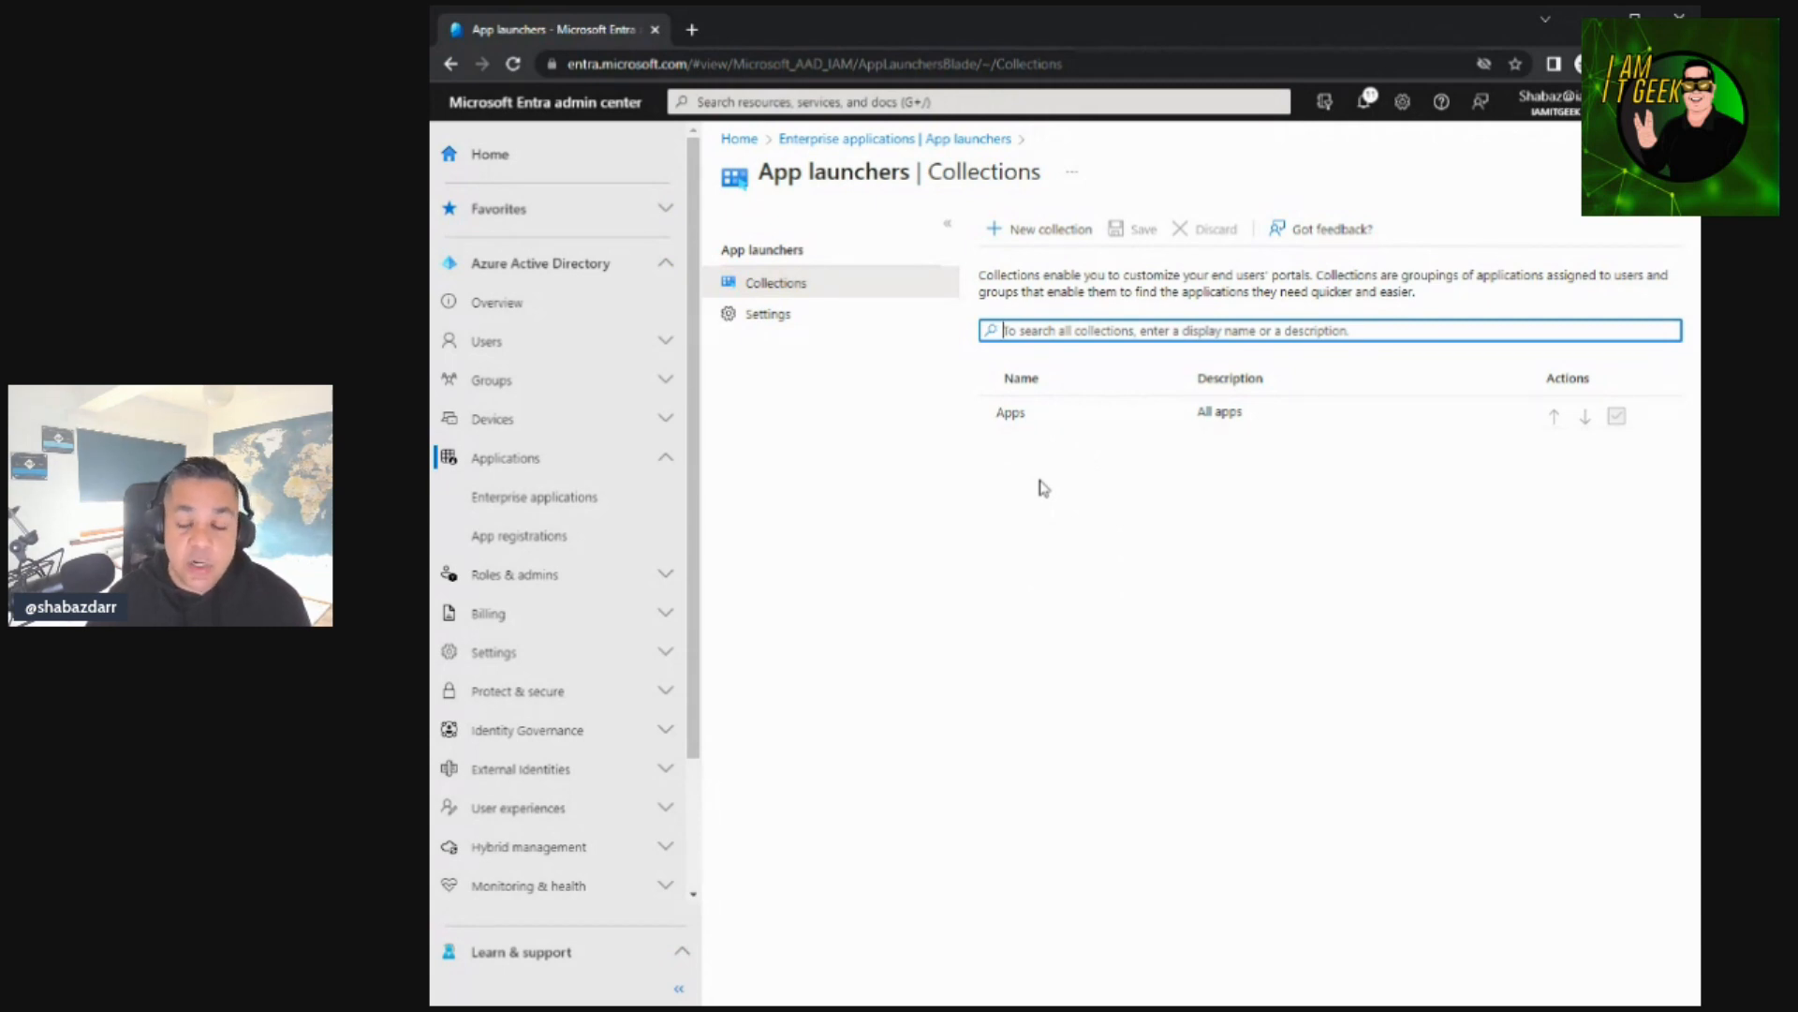
click(971, 139)
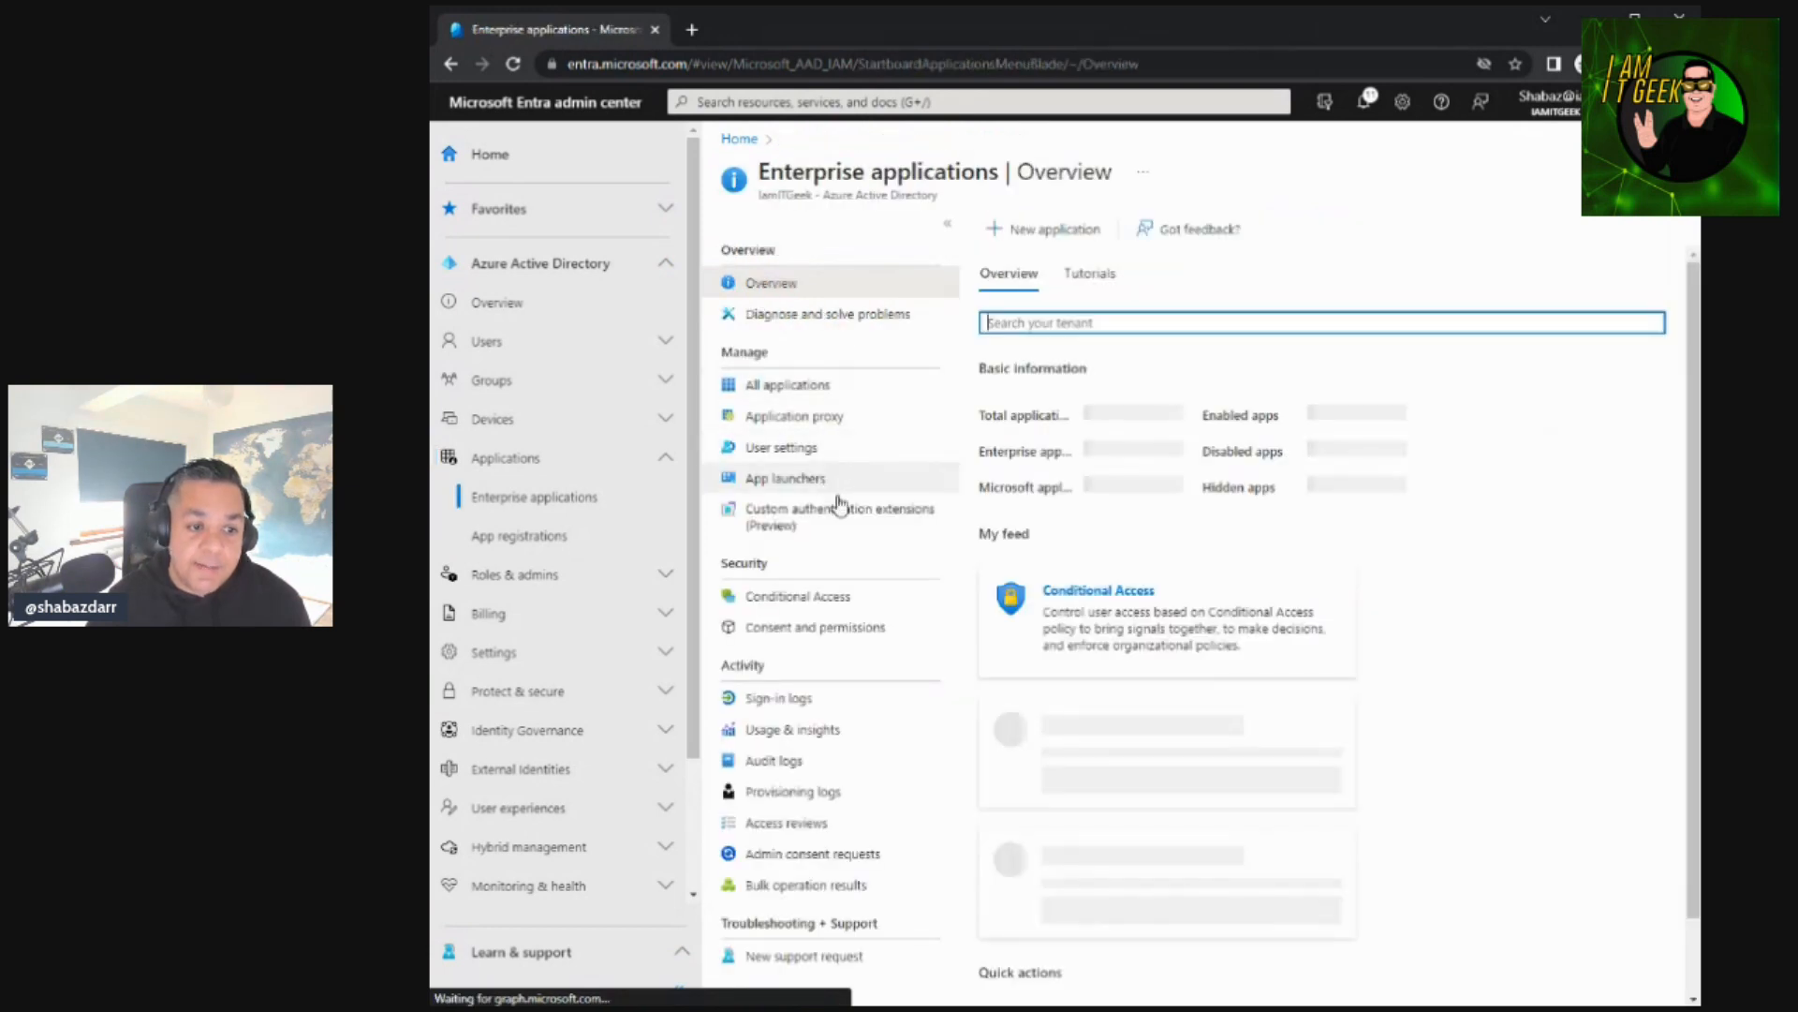
click(849, 605)
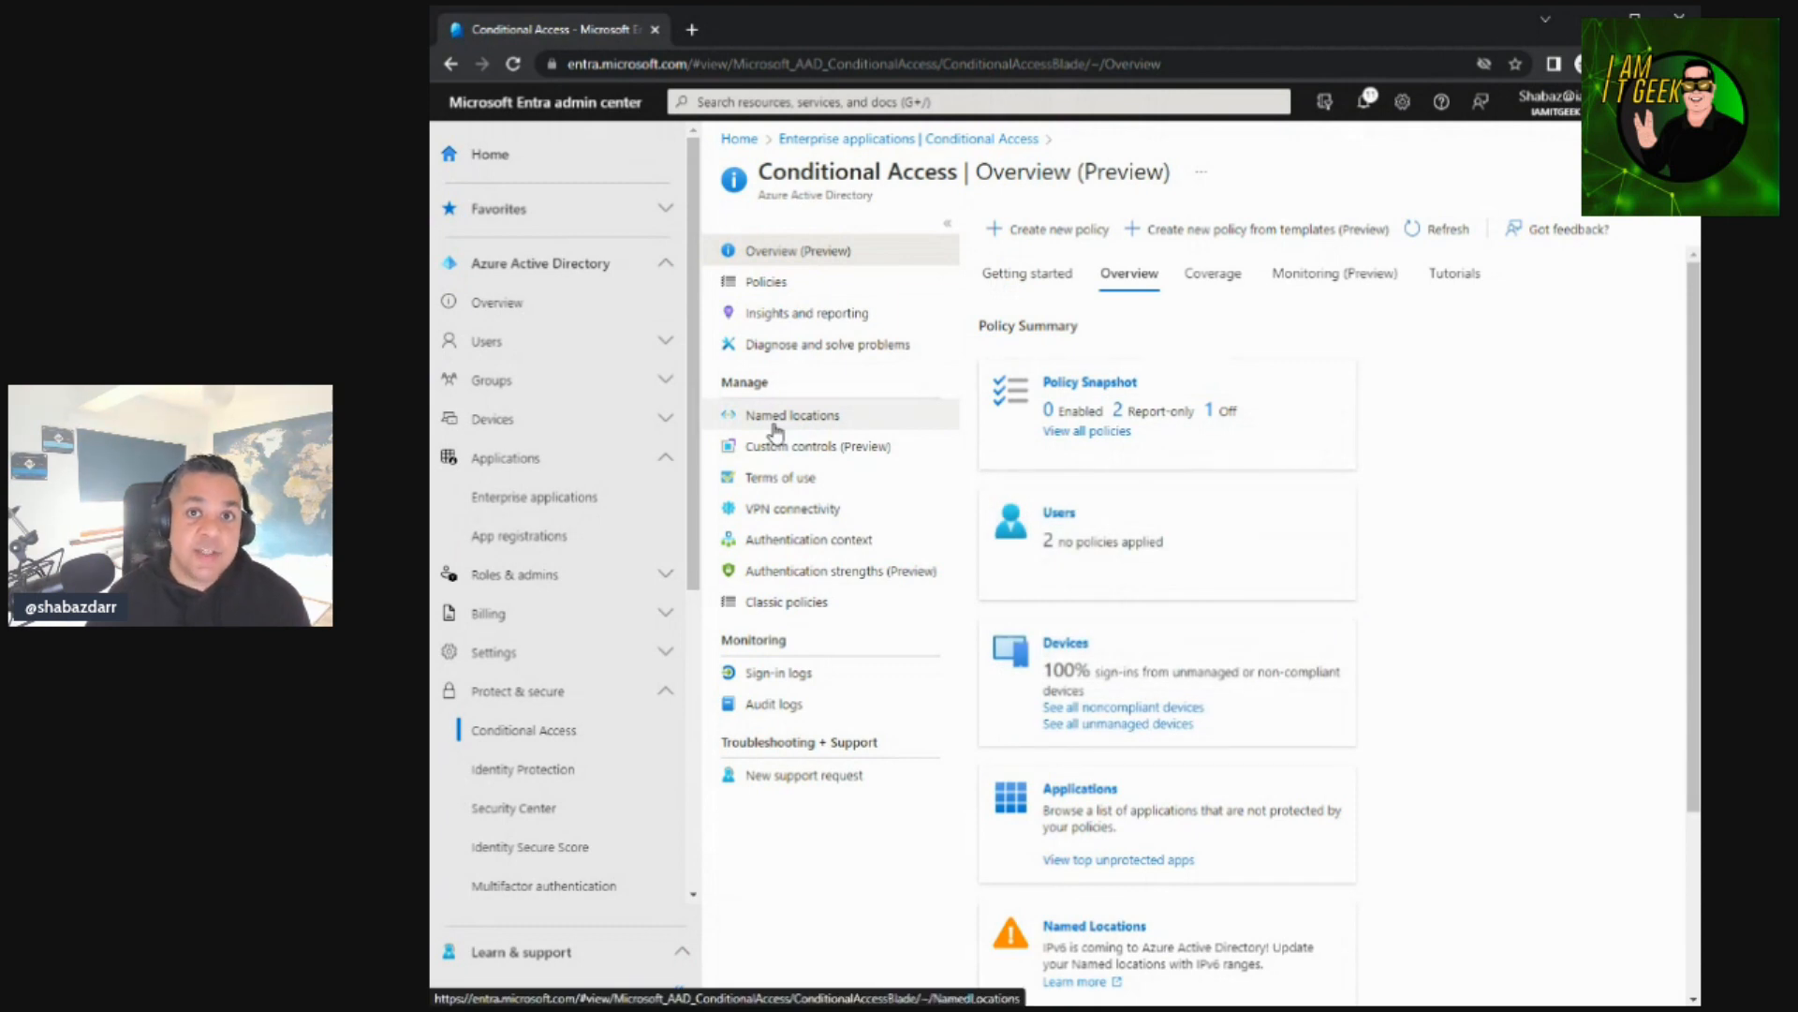
click(970, 138)
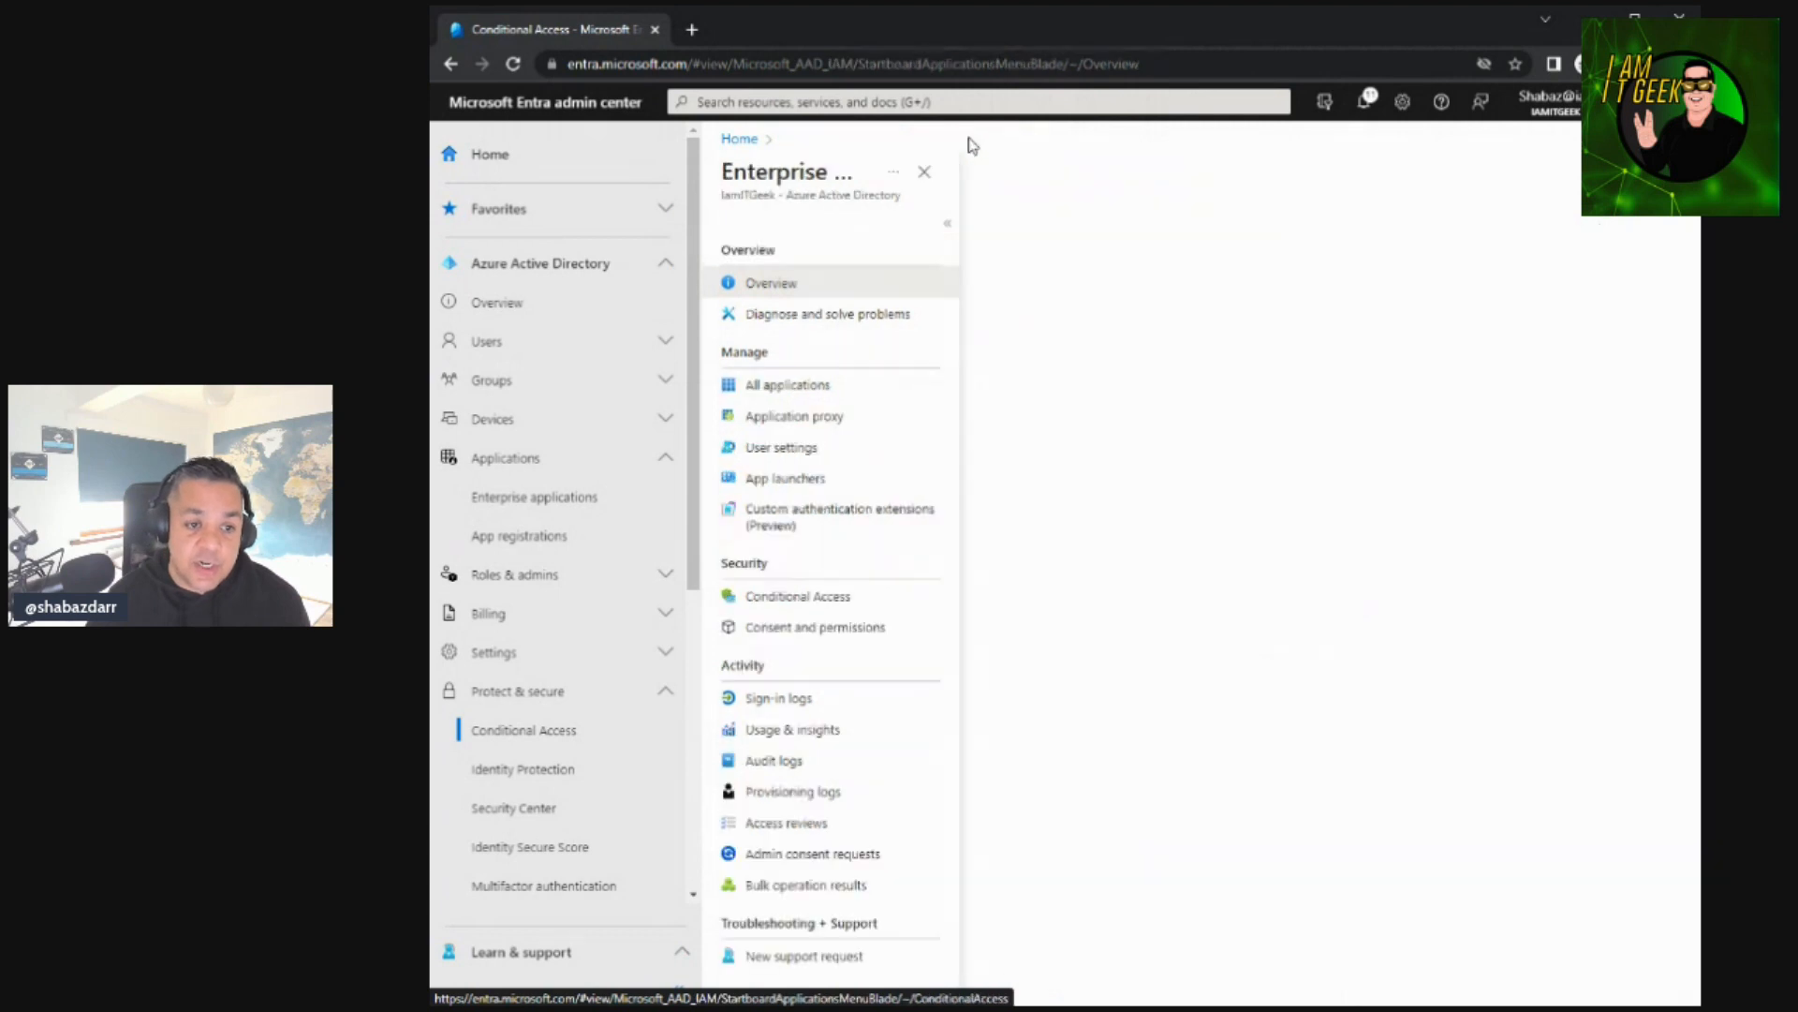
- Review the user consent settings, admin consent settings and permission classifications under Consent and permissions, and return to the enterprise applications overview
click(859, 634)
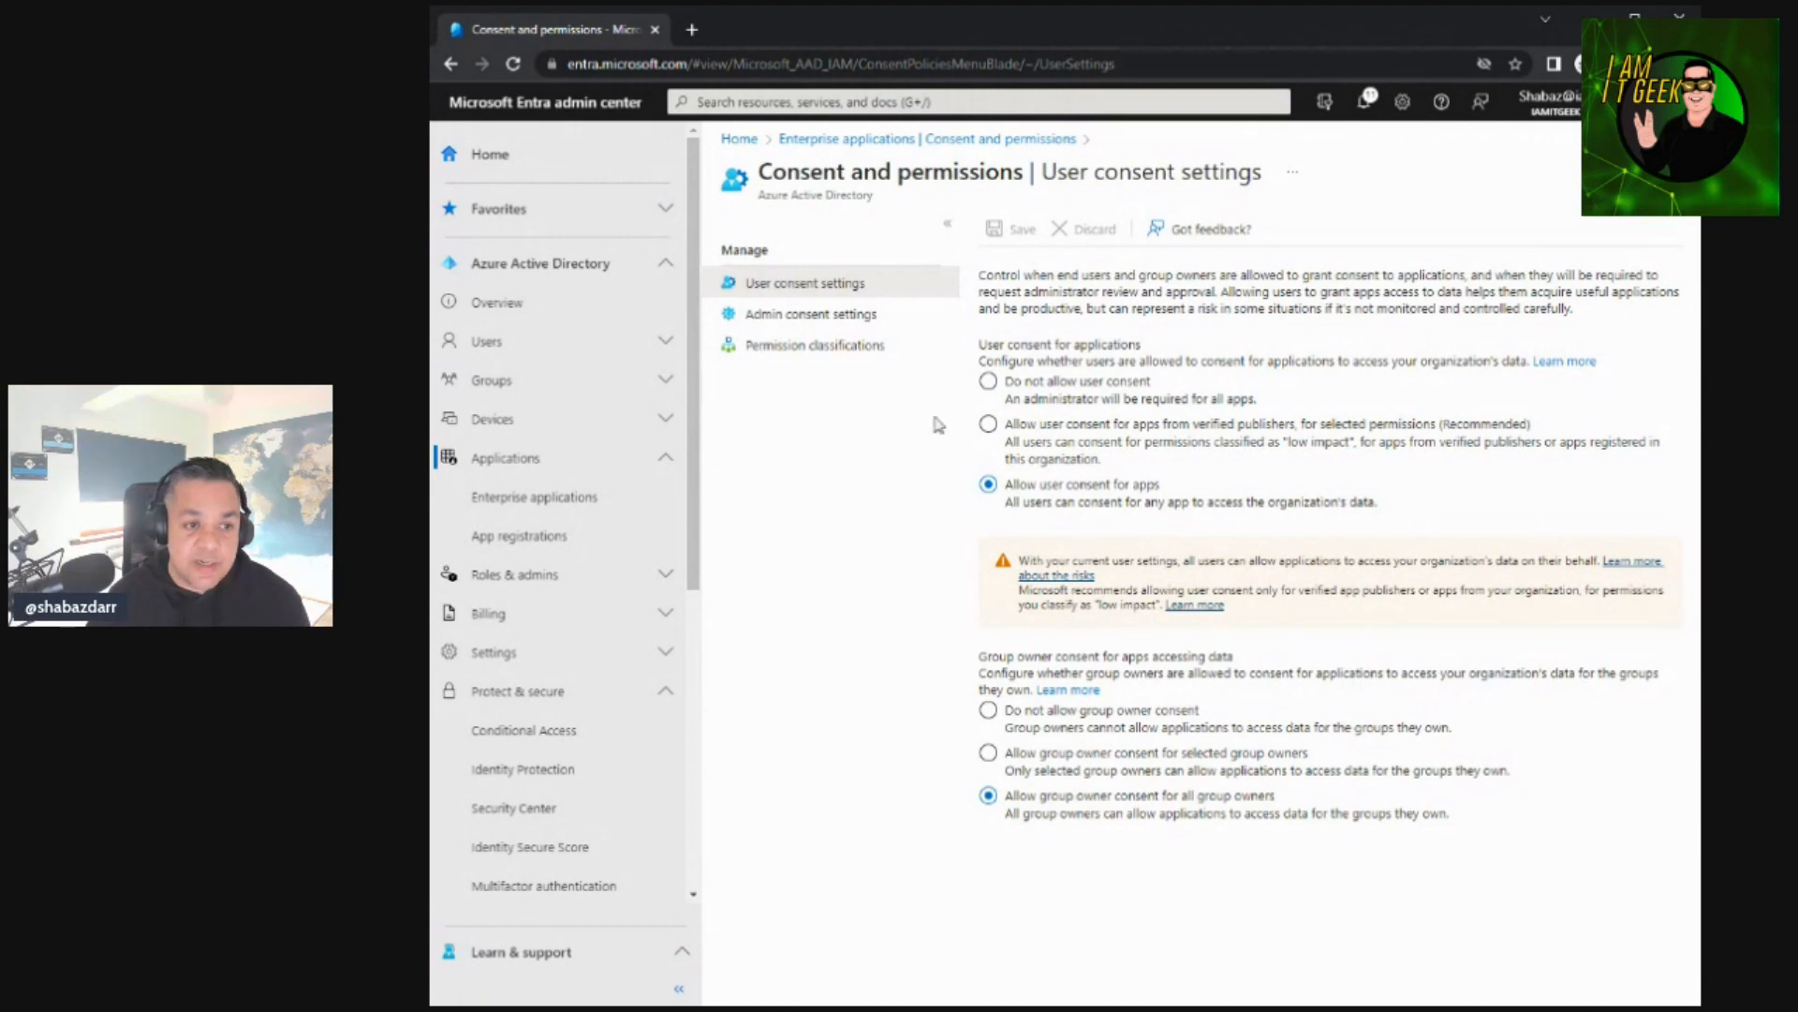
click(807, 315)
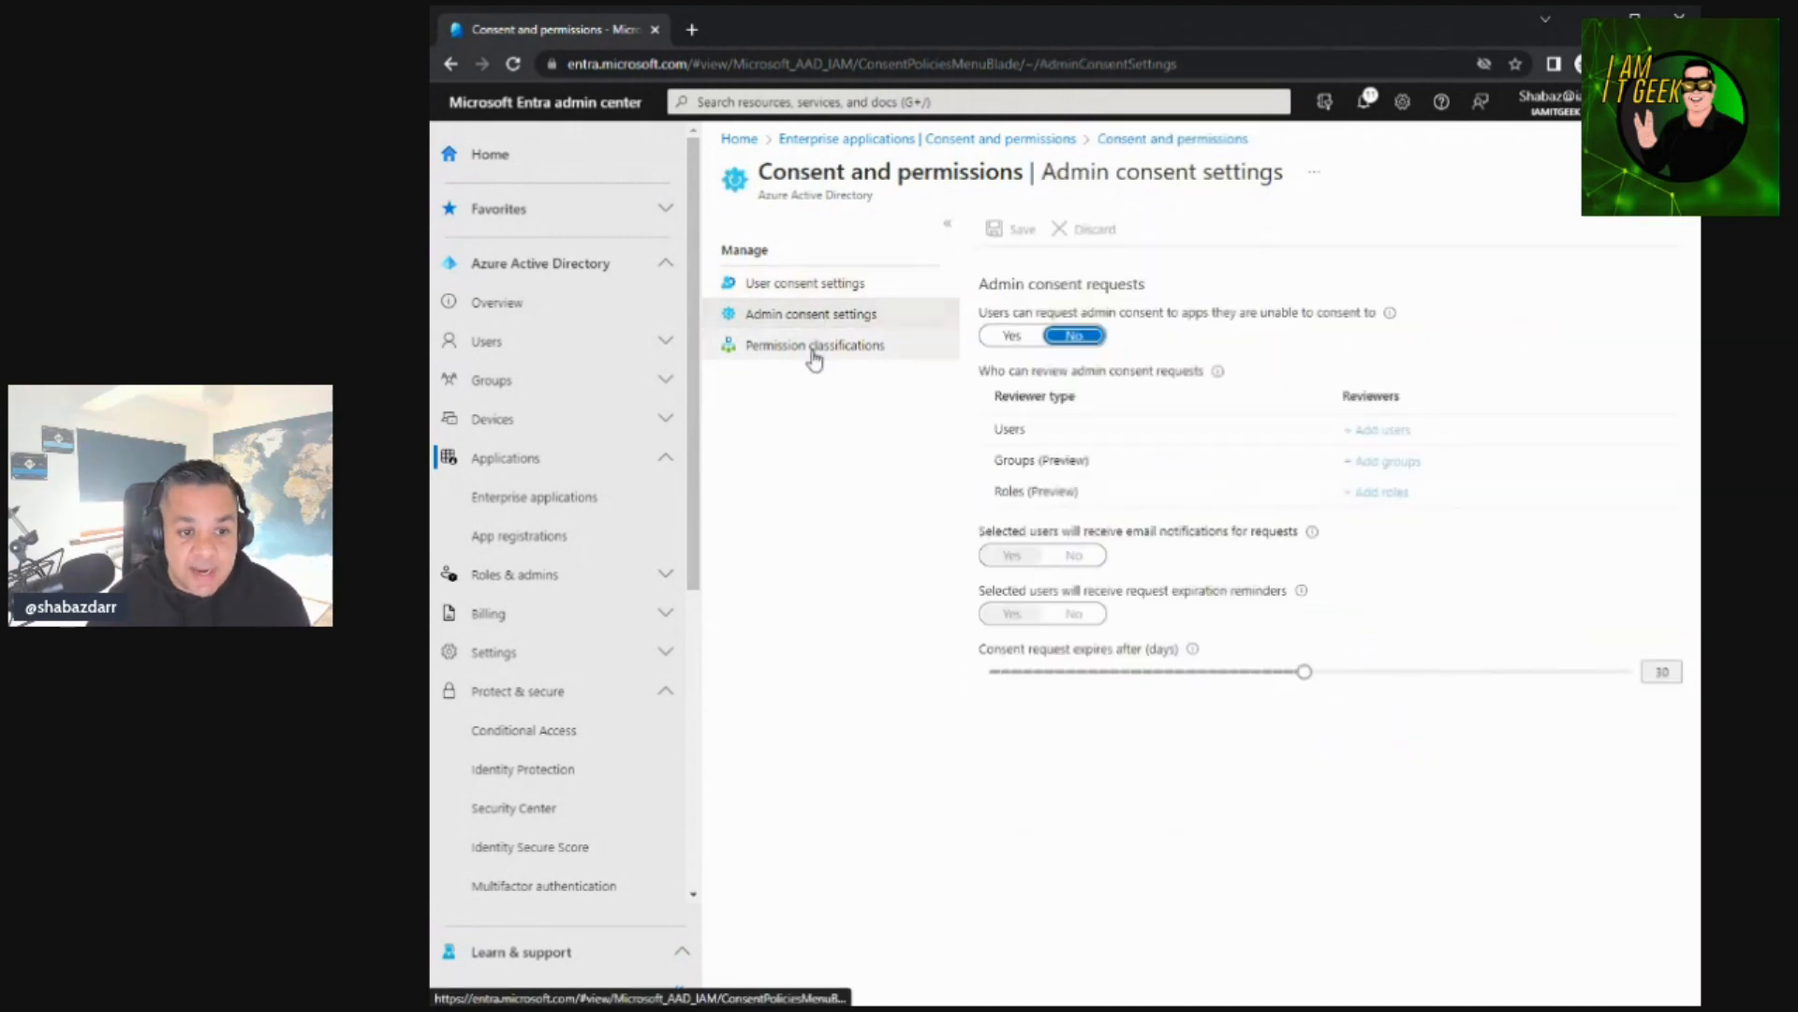
click(814, 354)
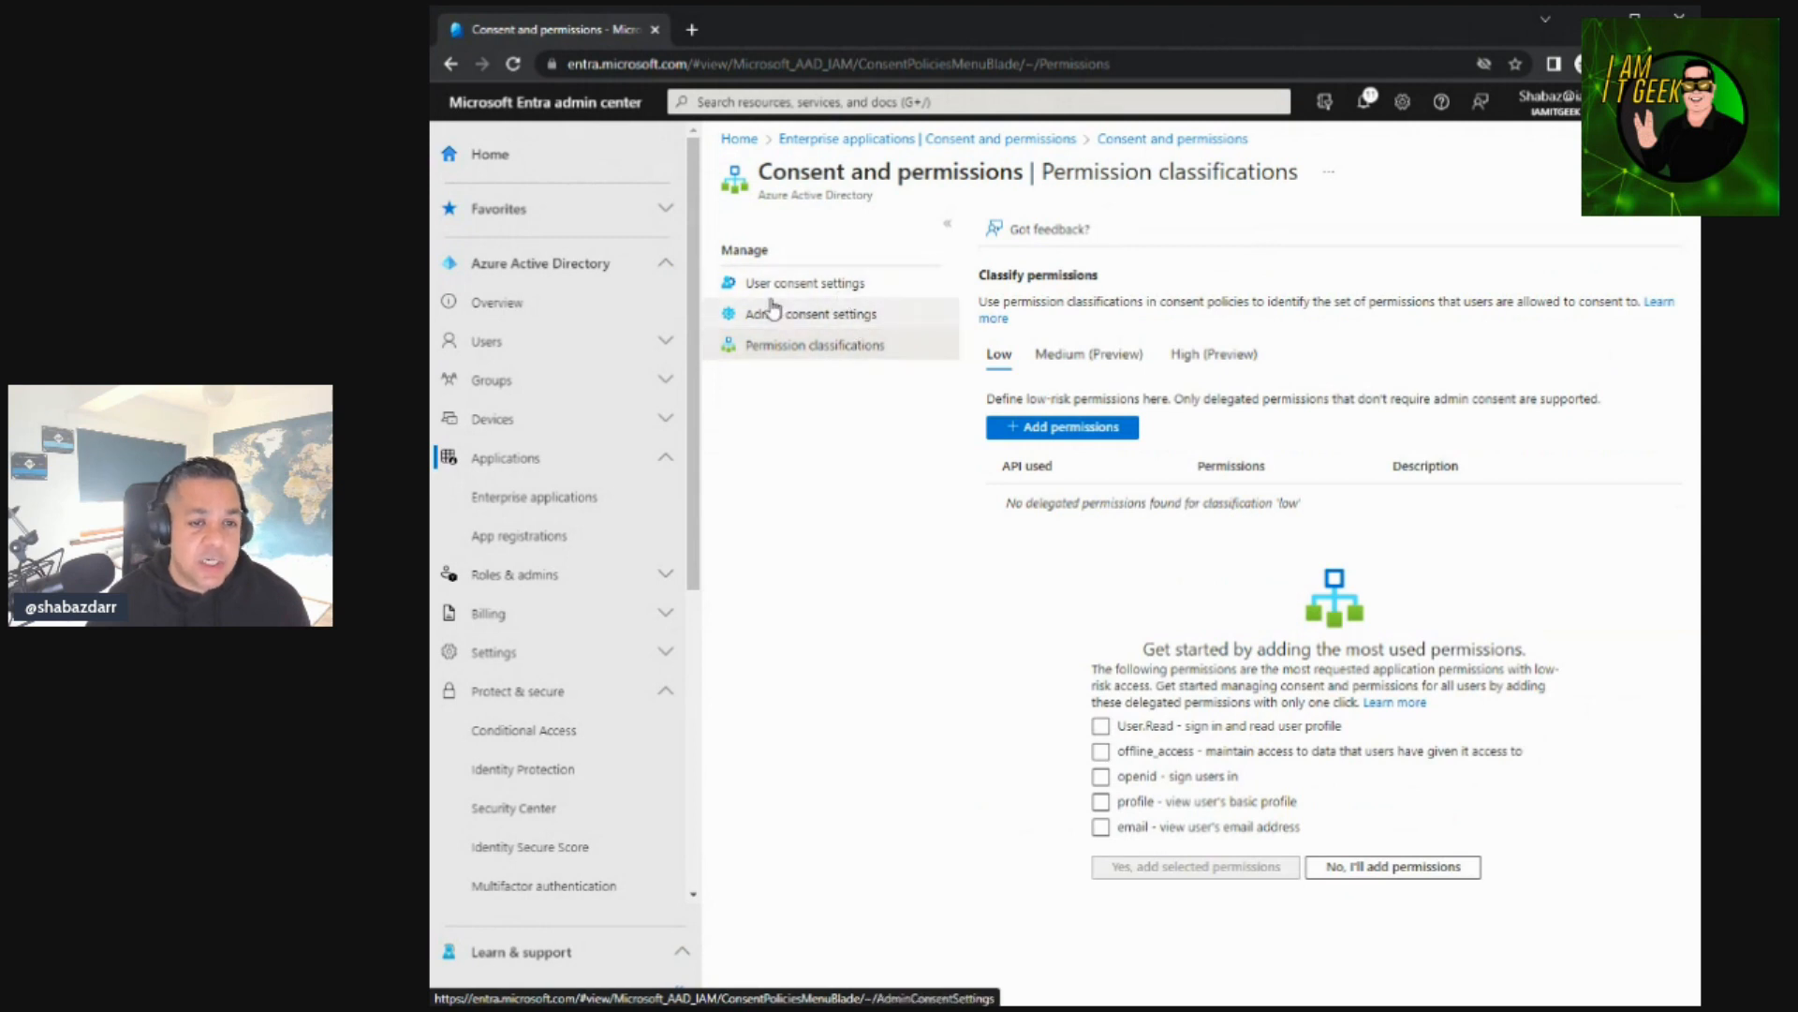
click(1000, 140)
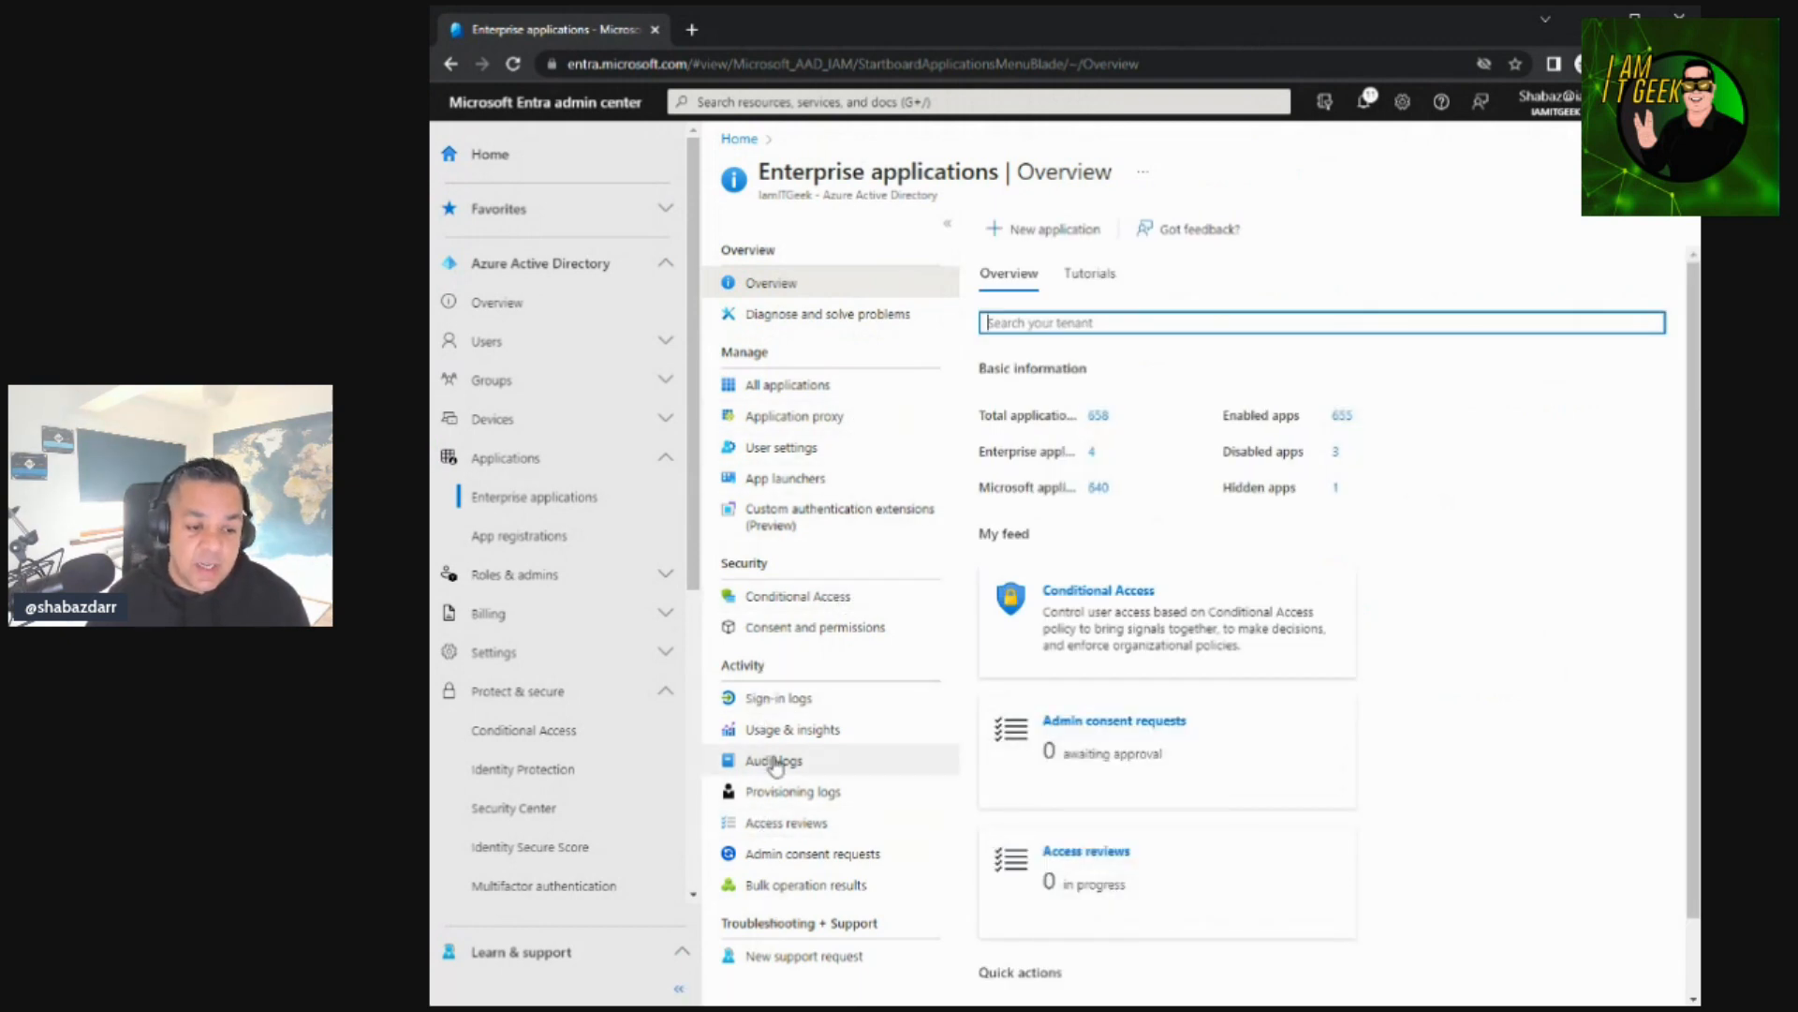
- Start adding a new enterprise application and browse the Azure AD Gallery's cloud platforms, on-premises and featured applications
click(794, 383)
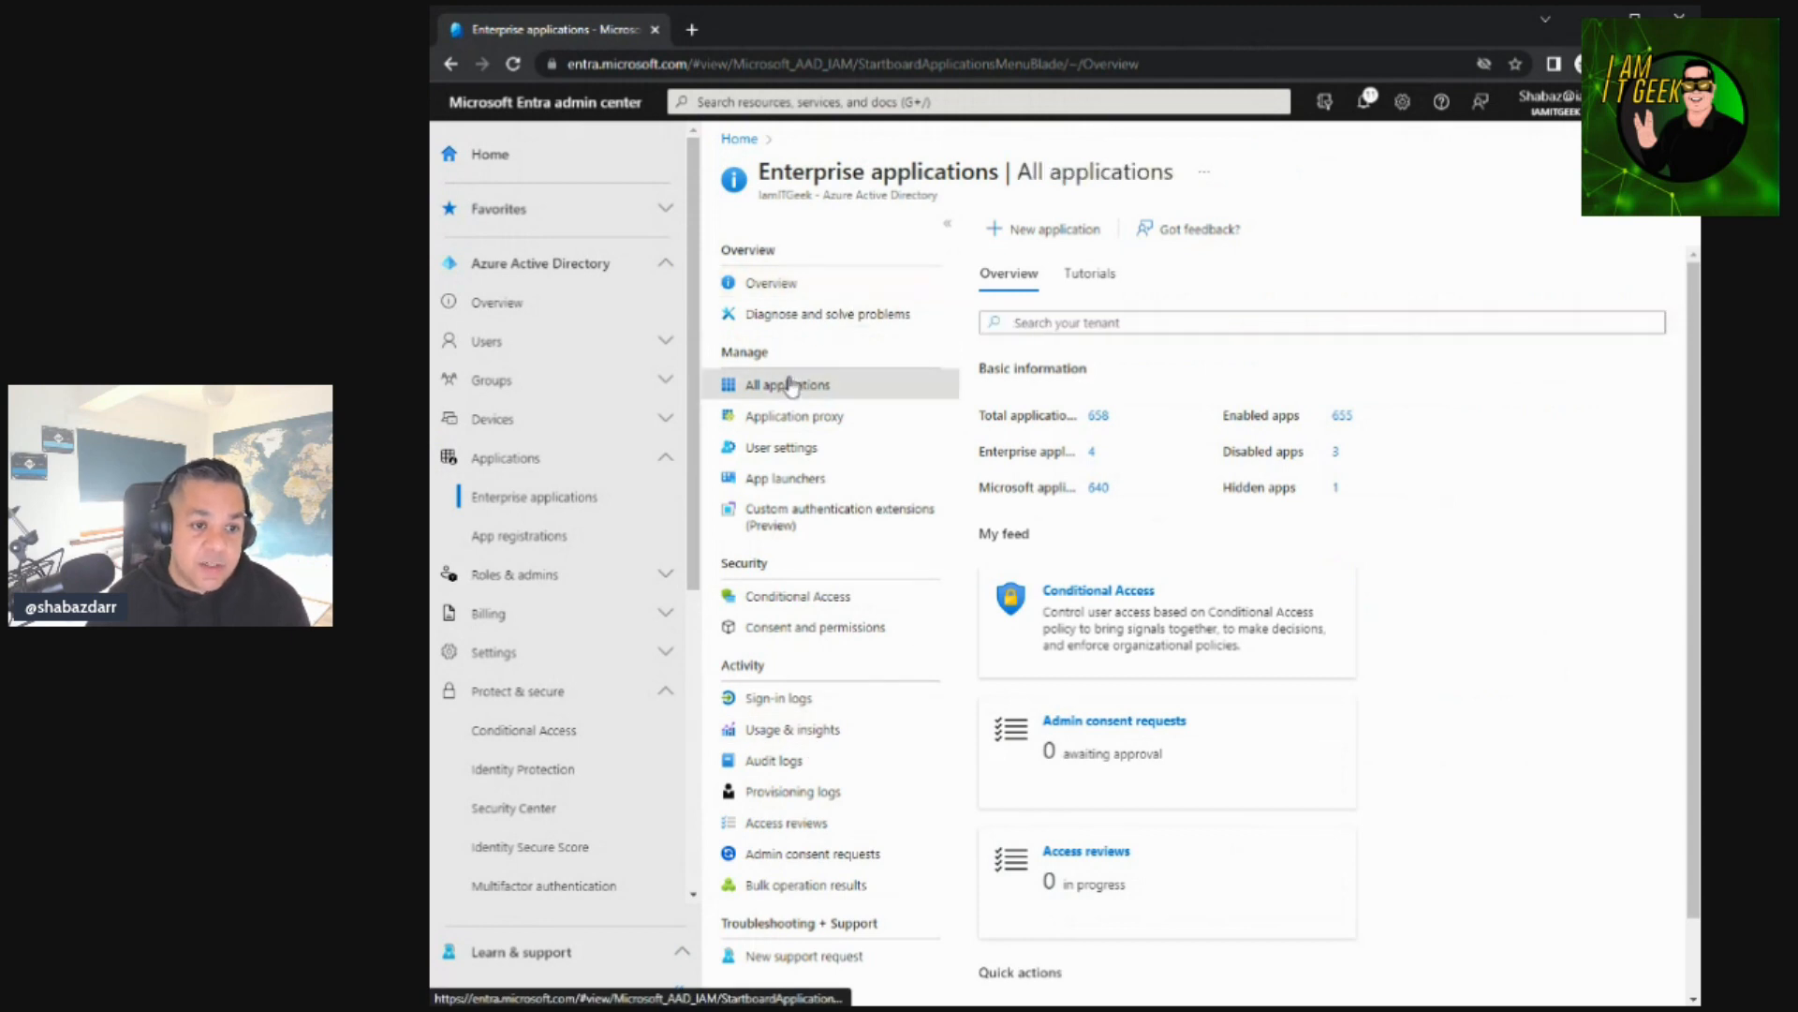
click(1039, 234)
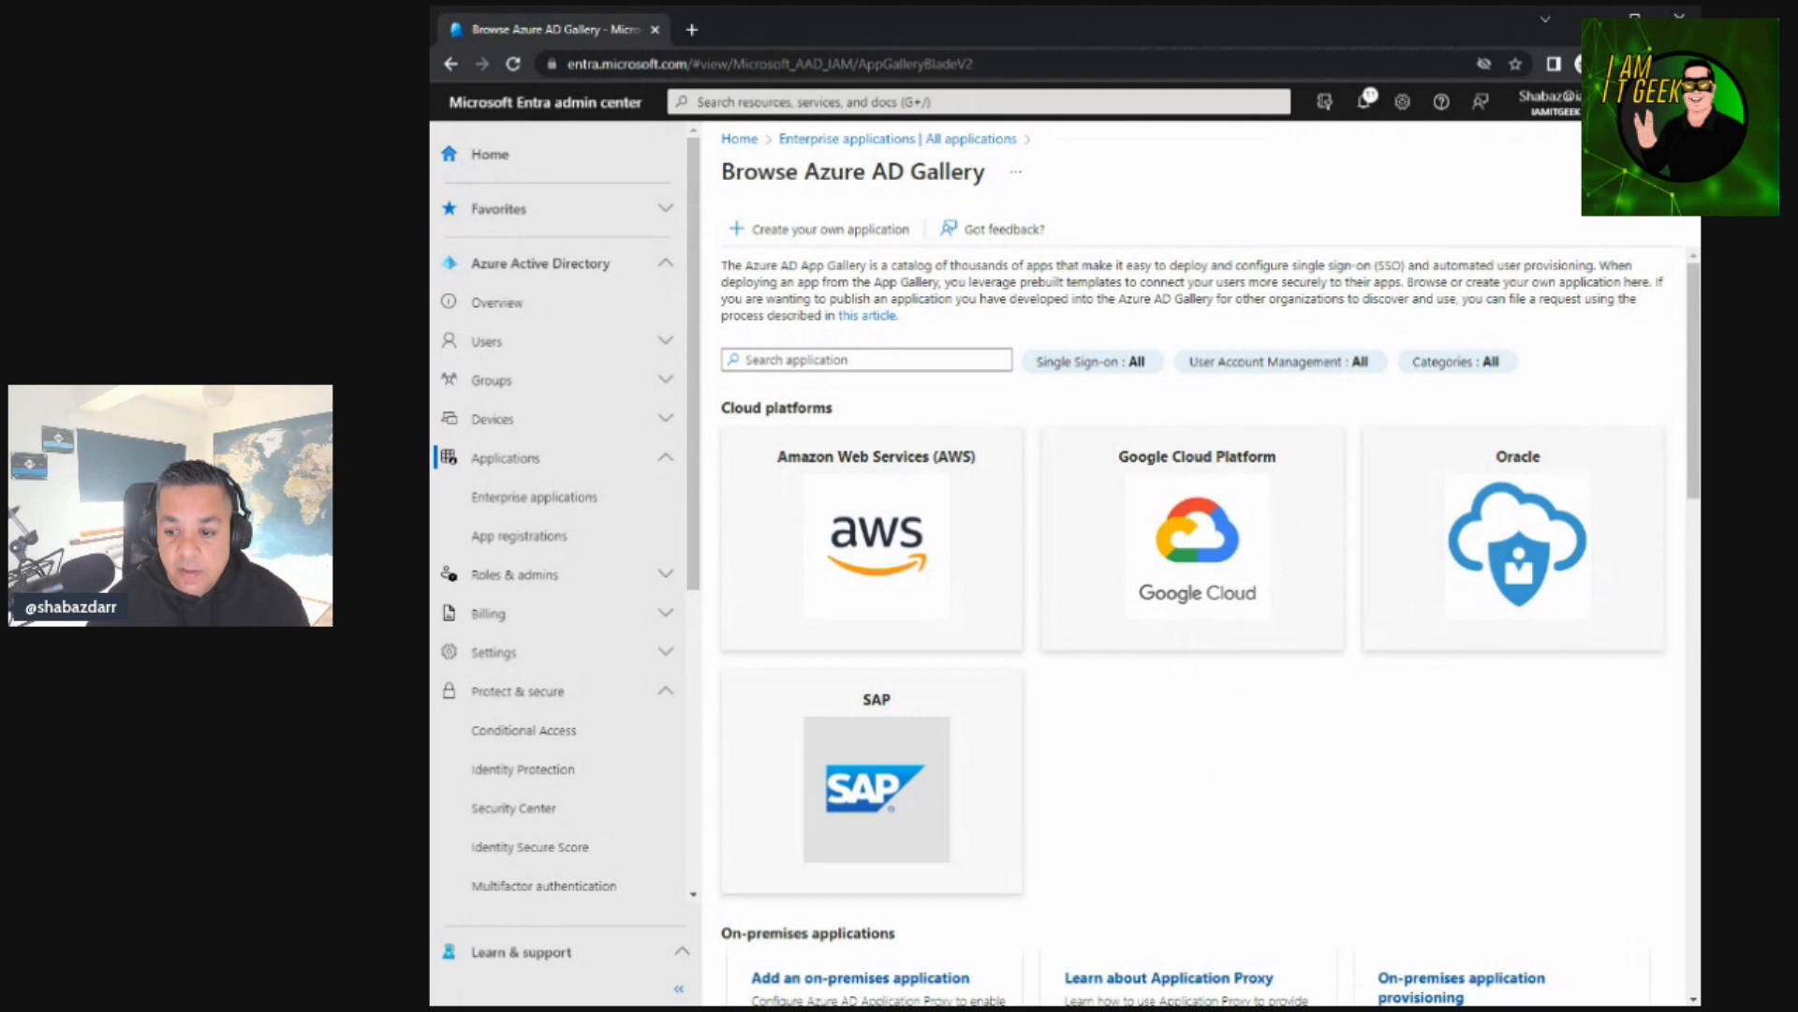
scroll(1233, 722, down, 3)
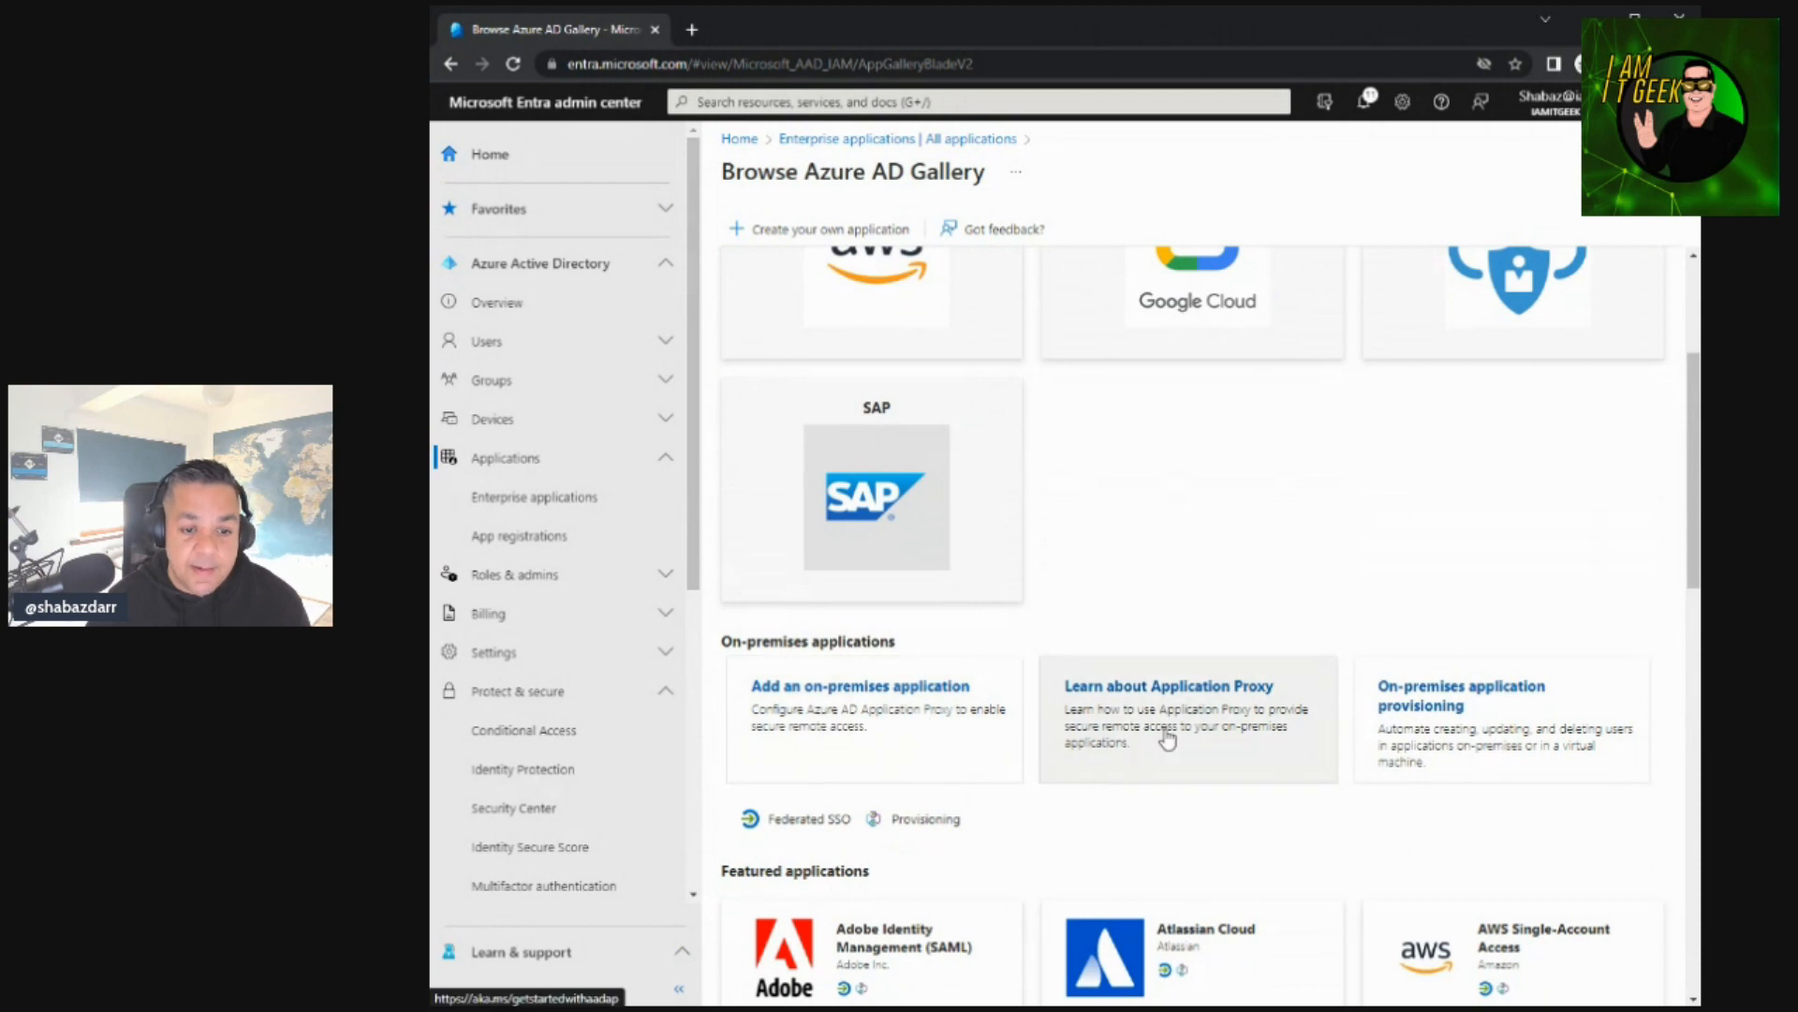
scroll(783, 655, down, 2)
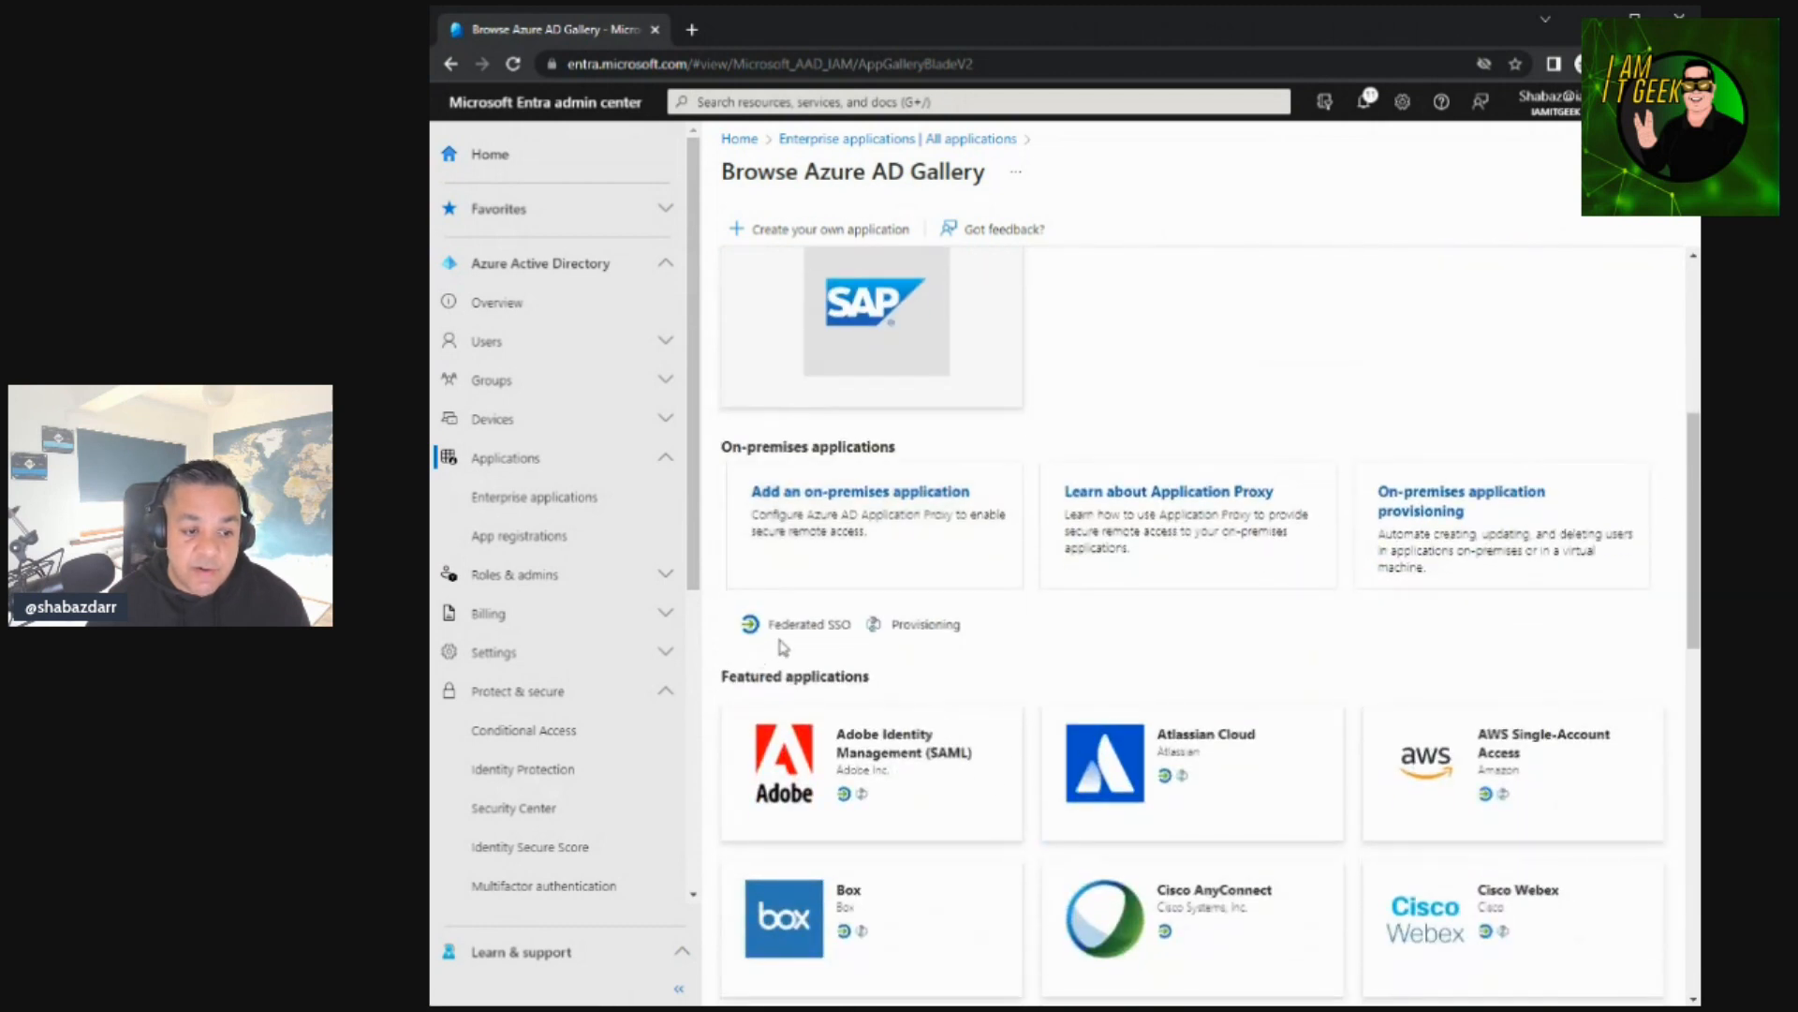
scroll(955, 669, down, 1)
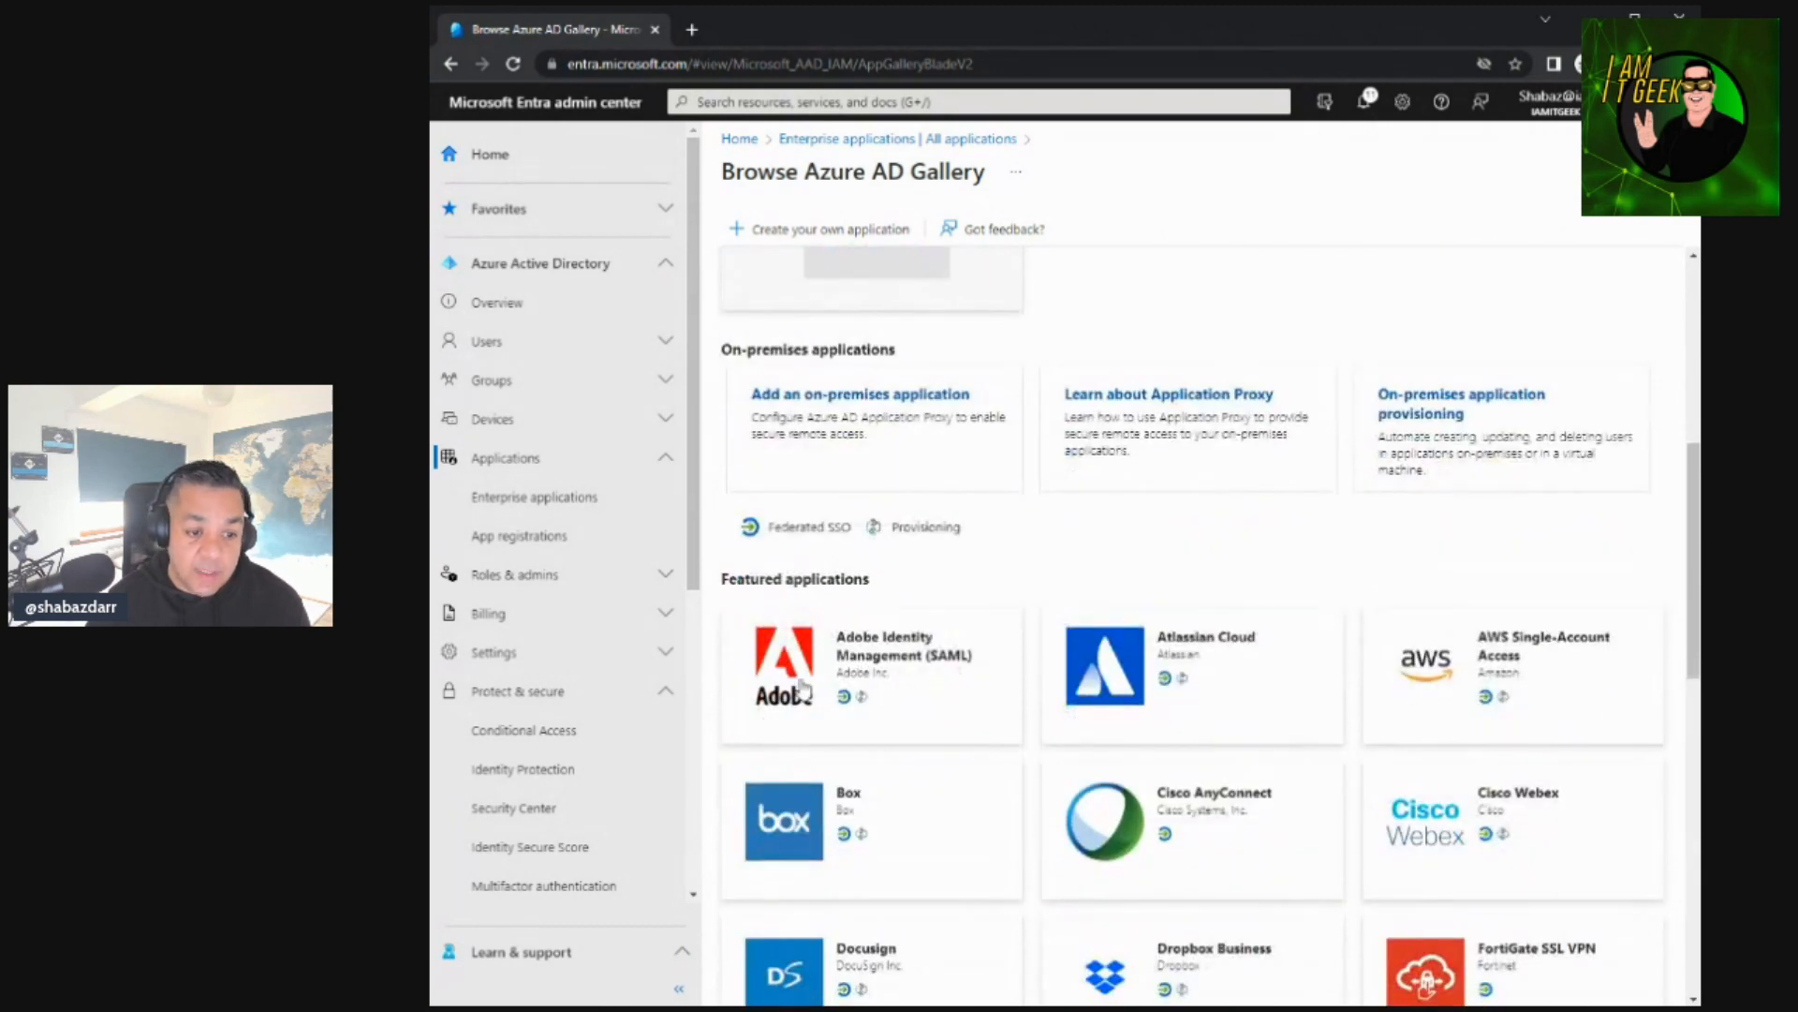
scroll(1195, 672, down, 3)
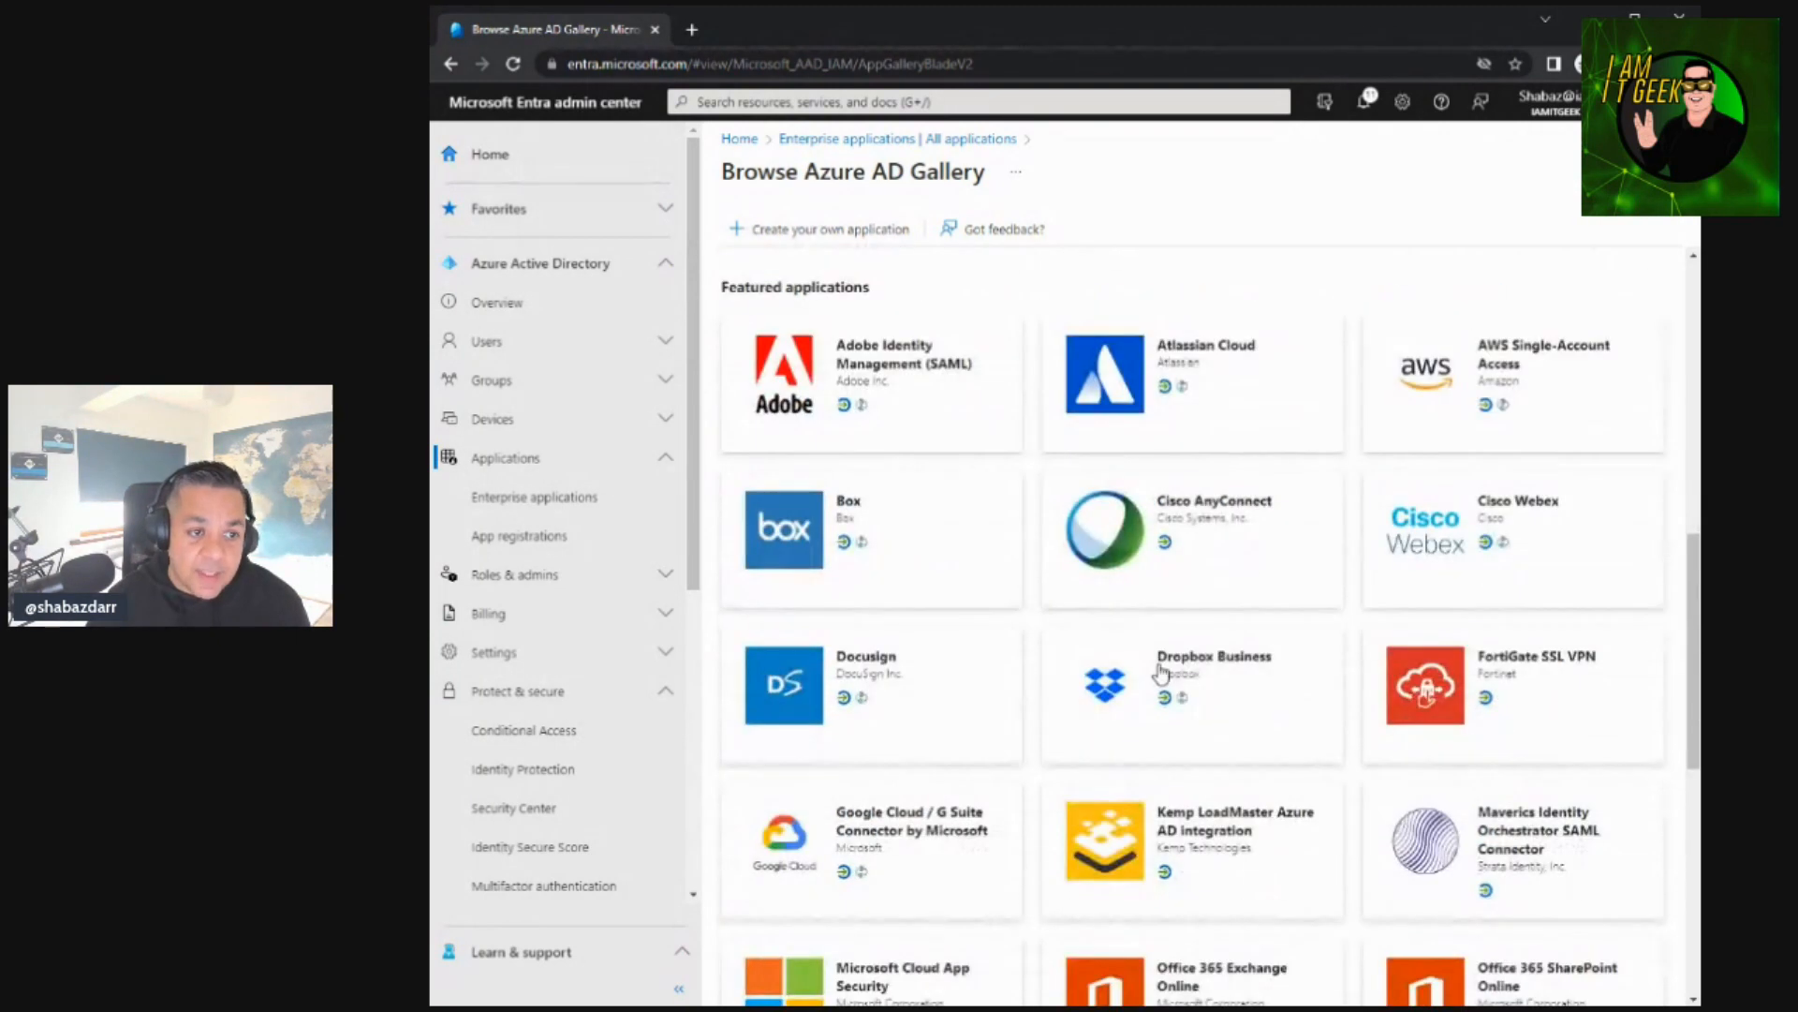
scroll(1161, 671, down, 2)
scroll(1157, 671, down, 3)
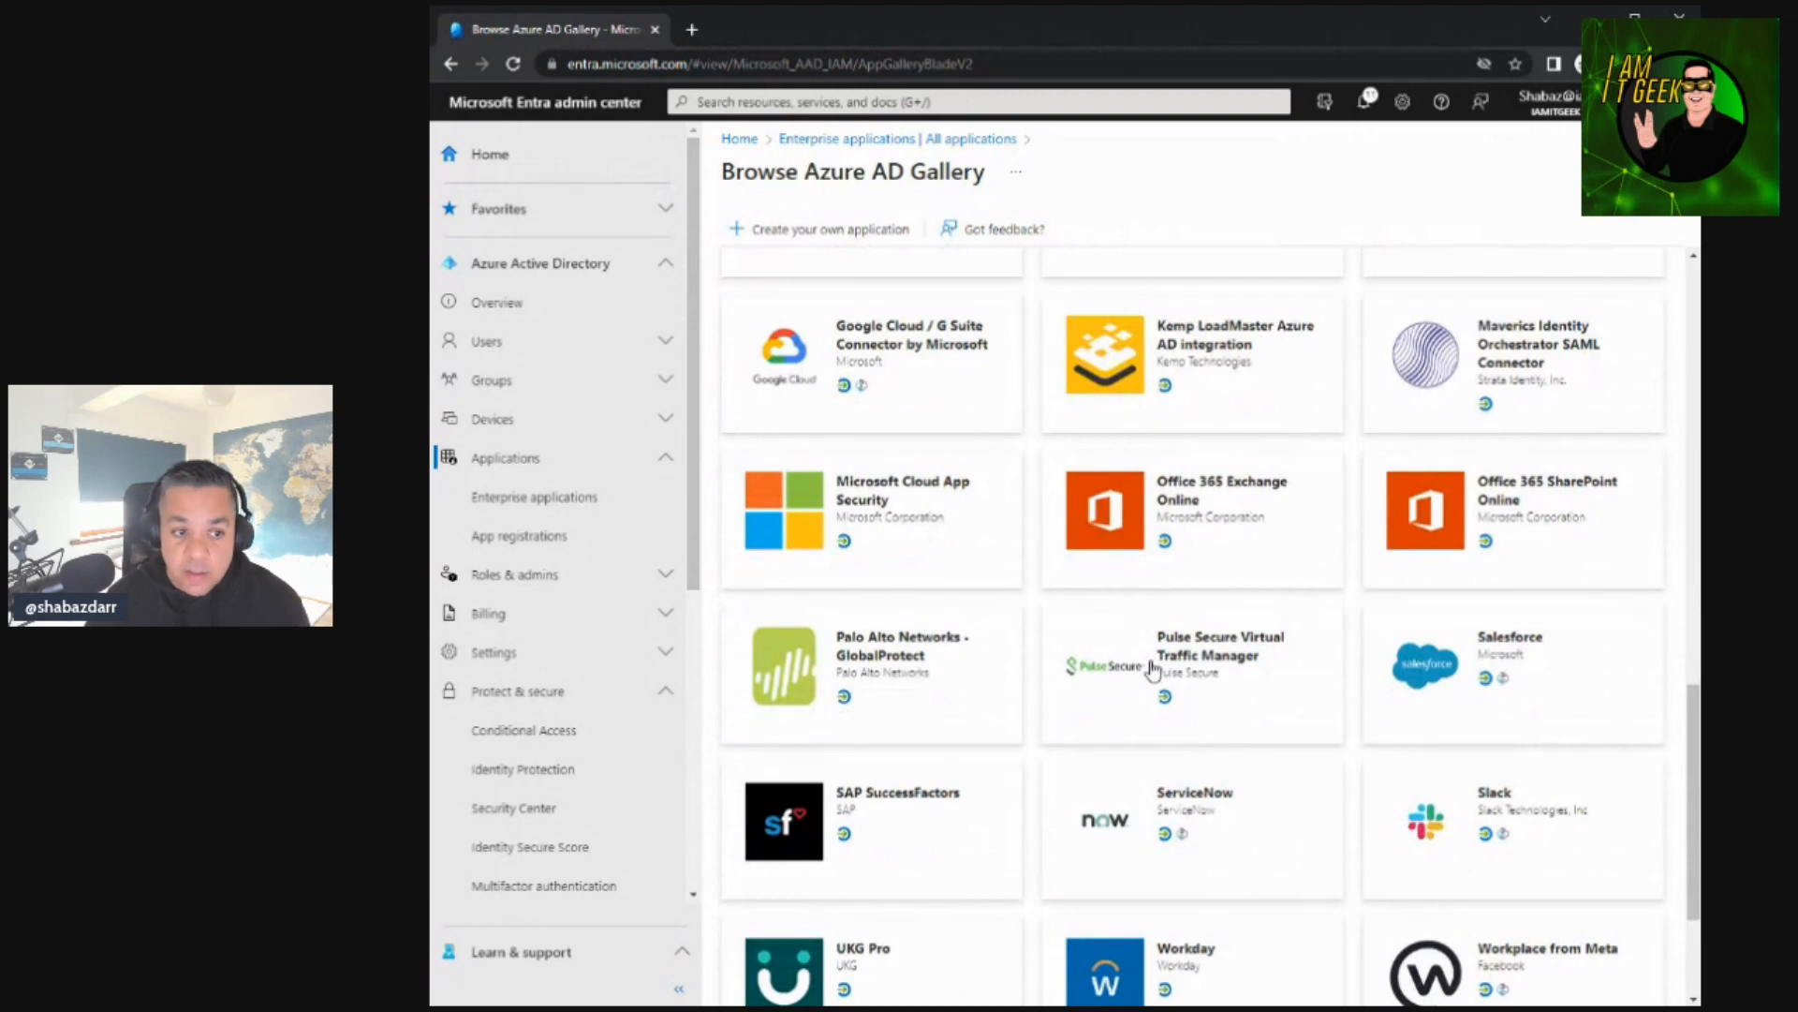
scroll(1152, 667, down, 2)
scroll(1152, 667, up, 6)
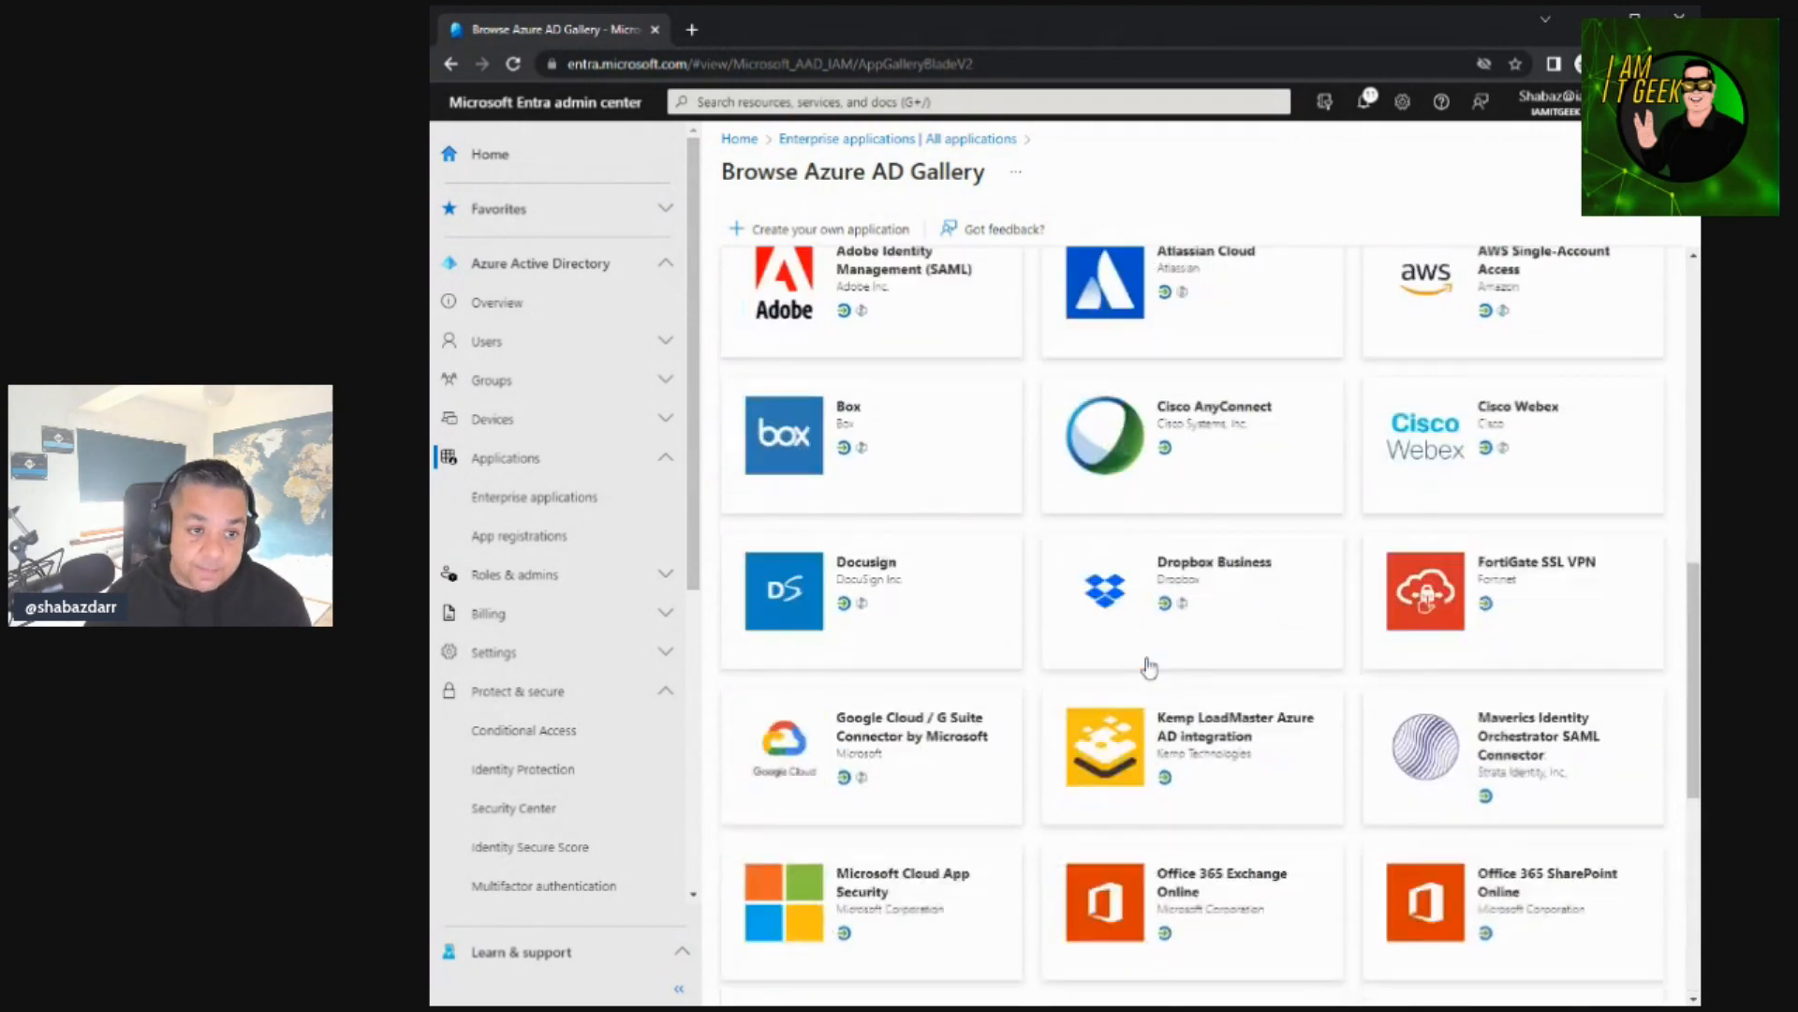
scroll(1147, 665, up, 5)
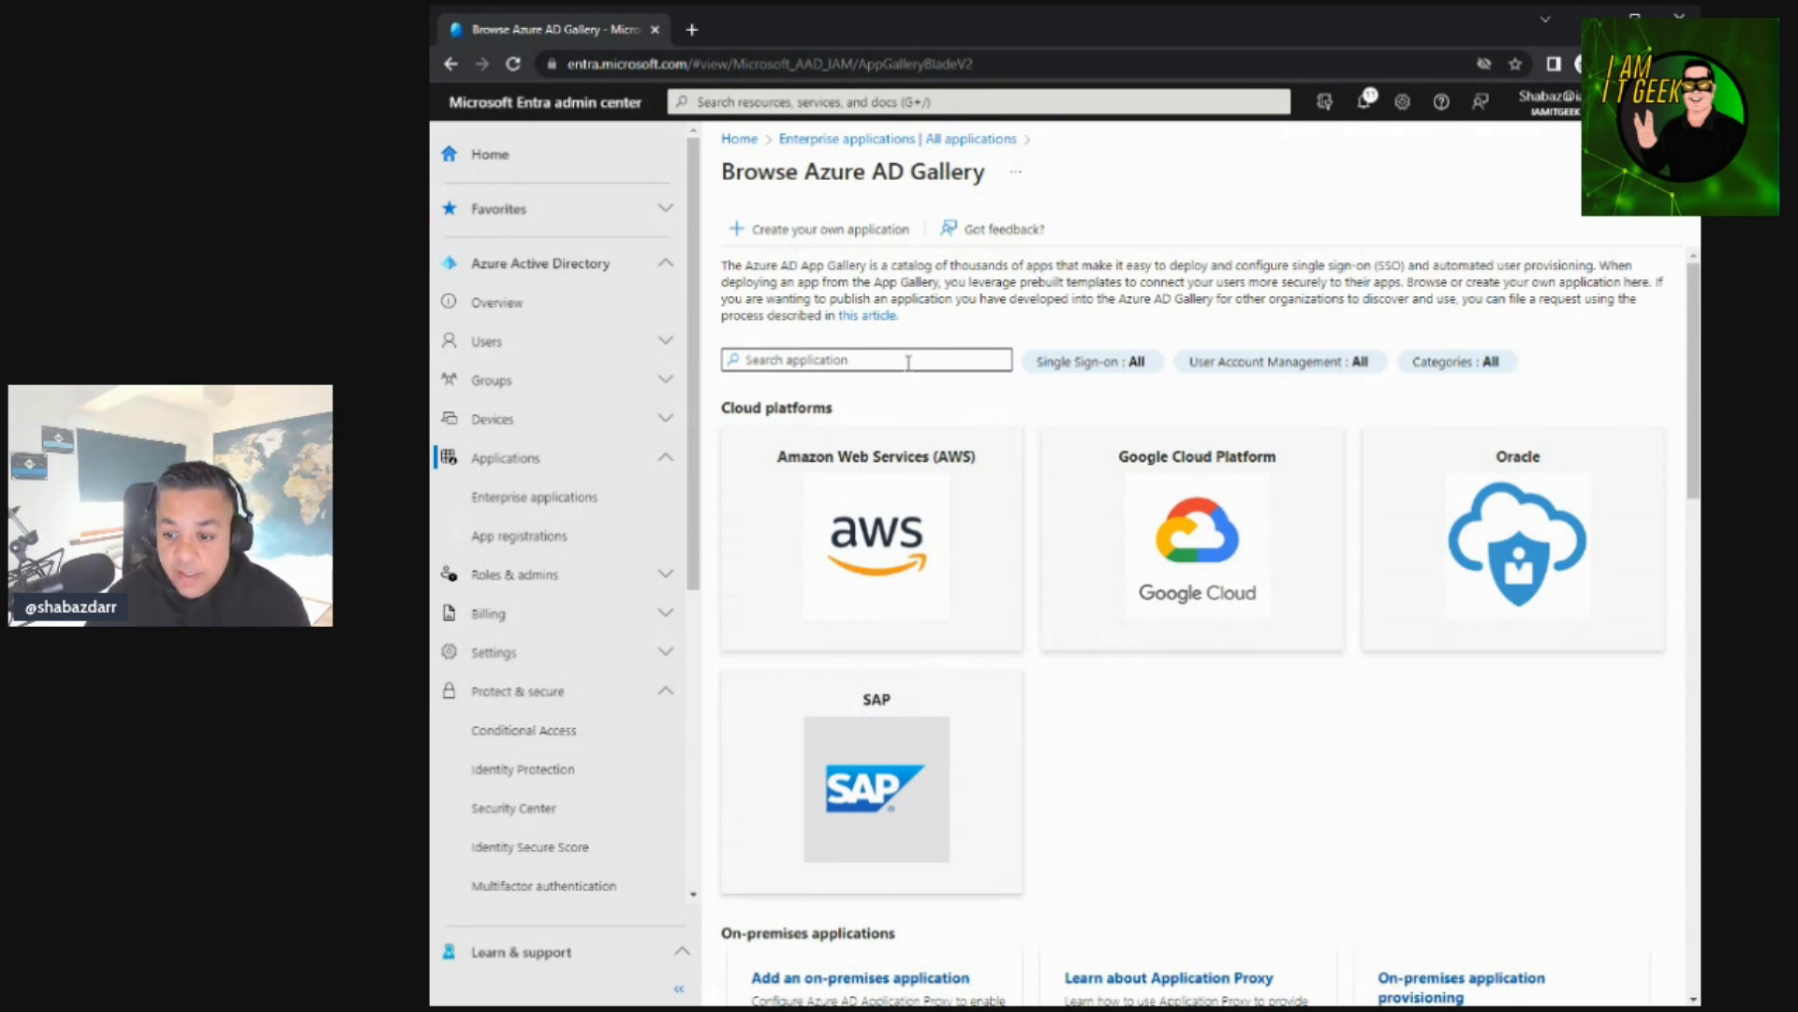
- Search the gallery for "Azure AD" and create the Azure AD SAML Toolkit application with its default name
click(907, 362)
text(Azure AD)
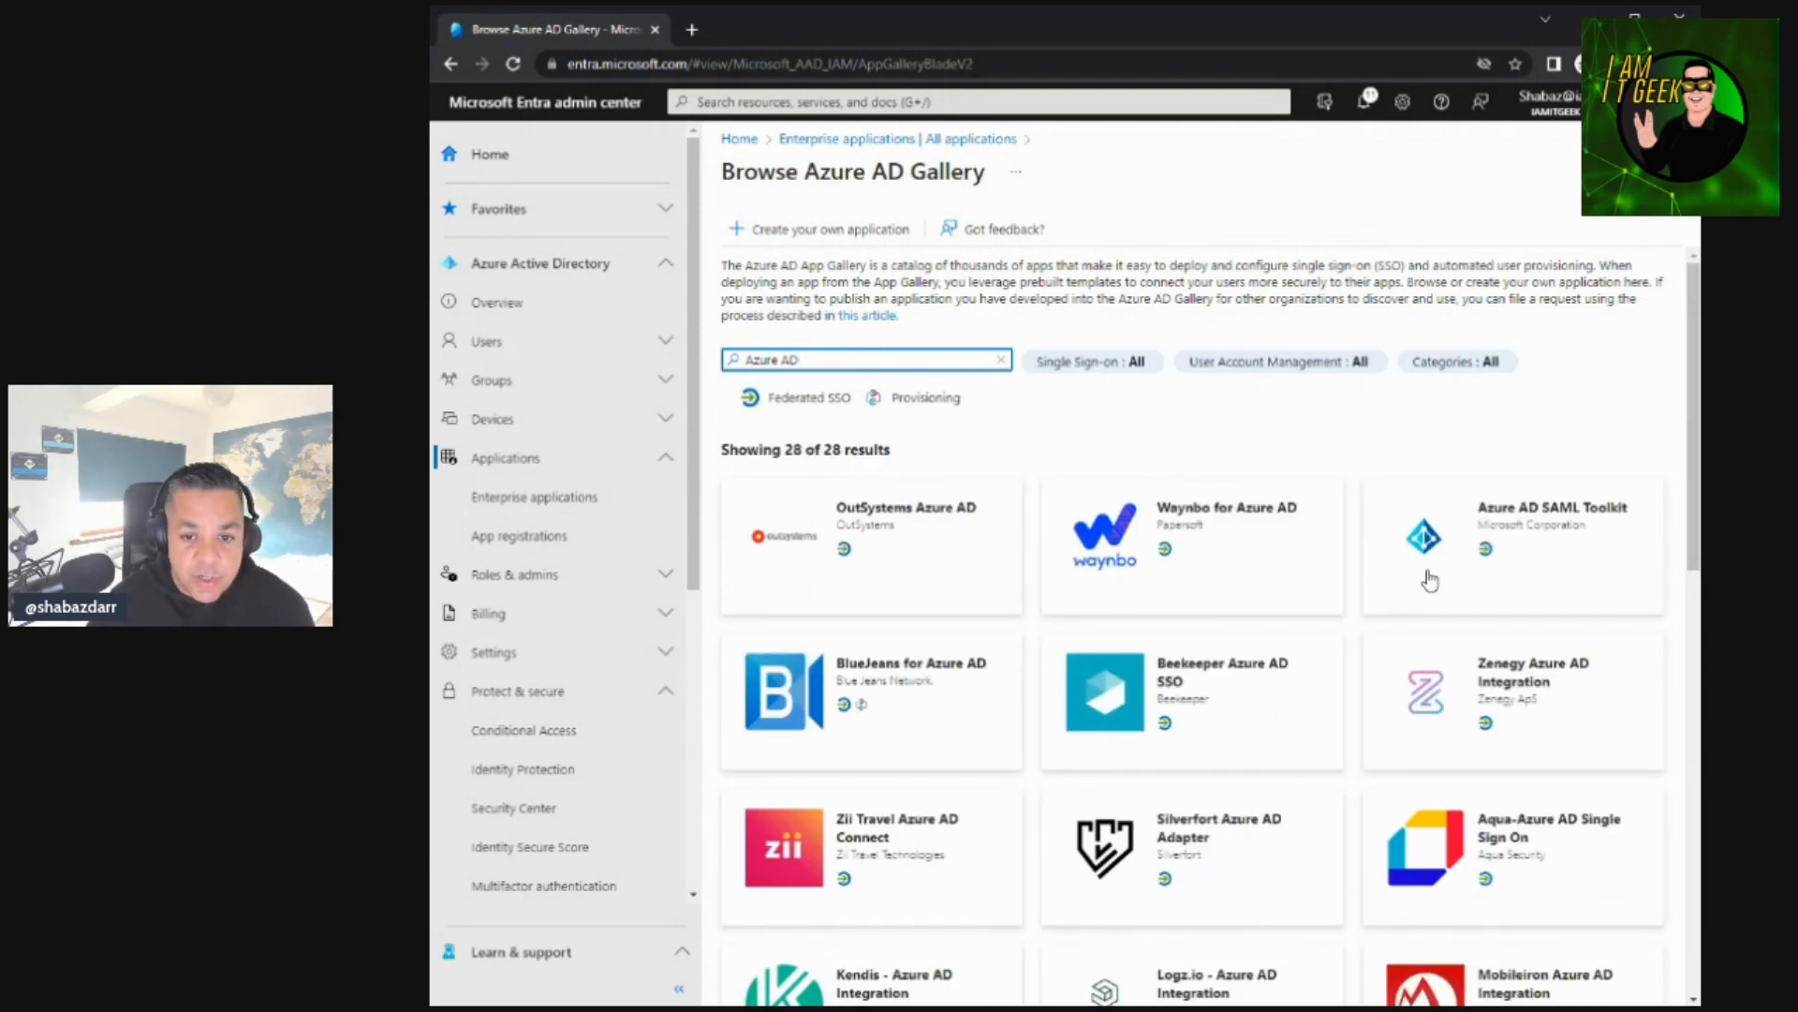
click(1526, 548)
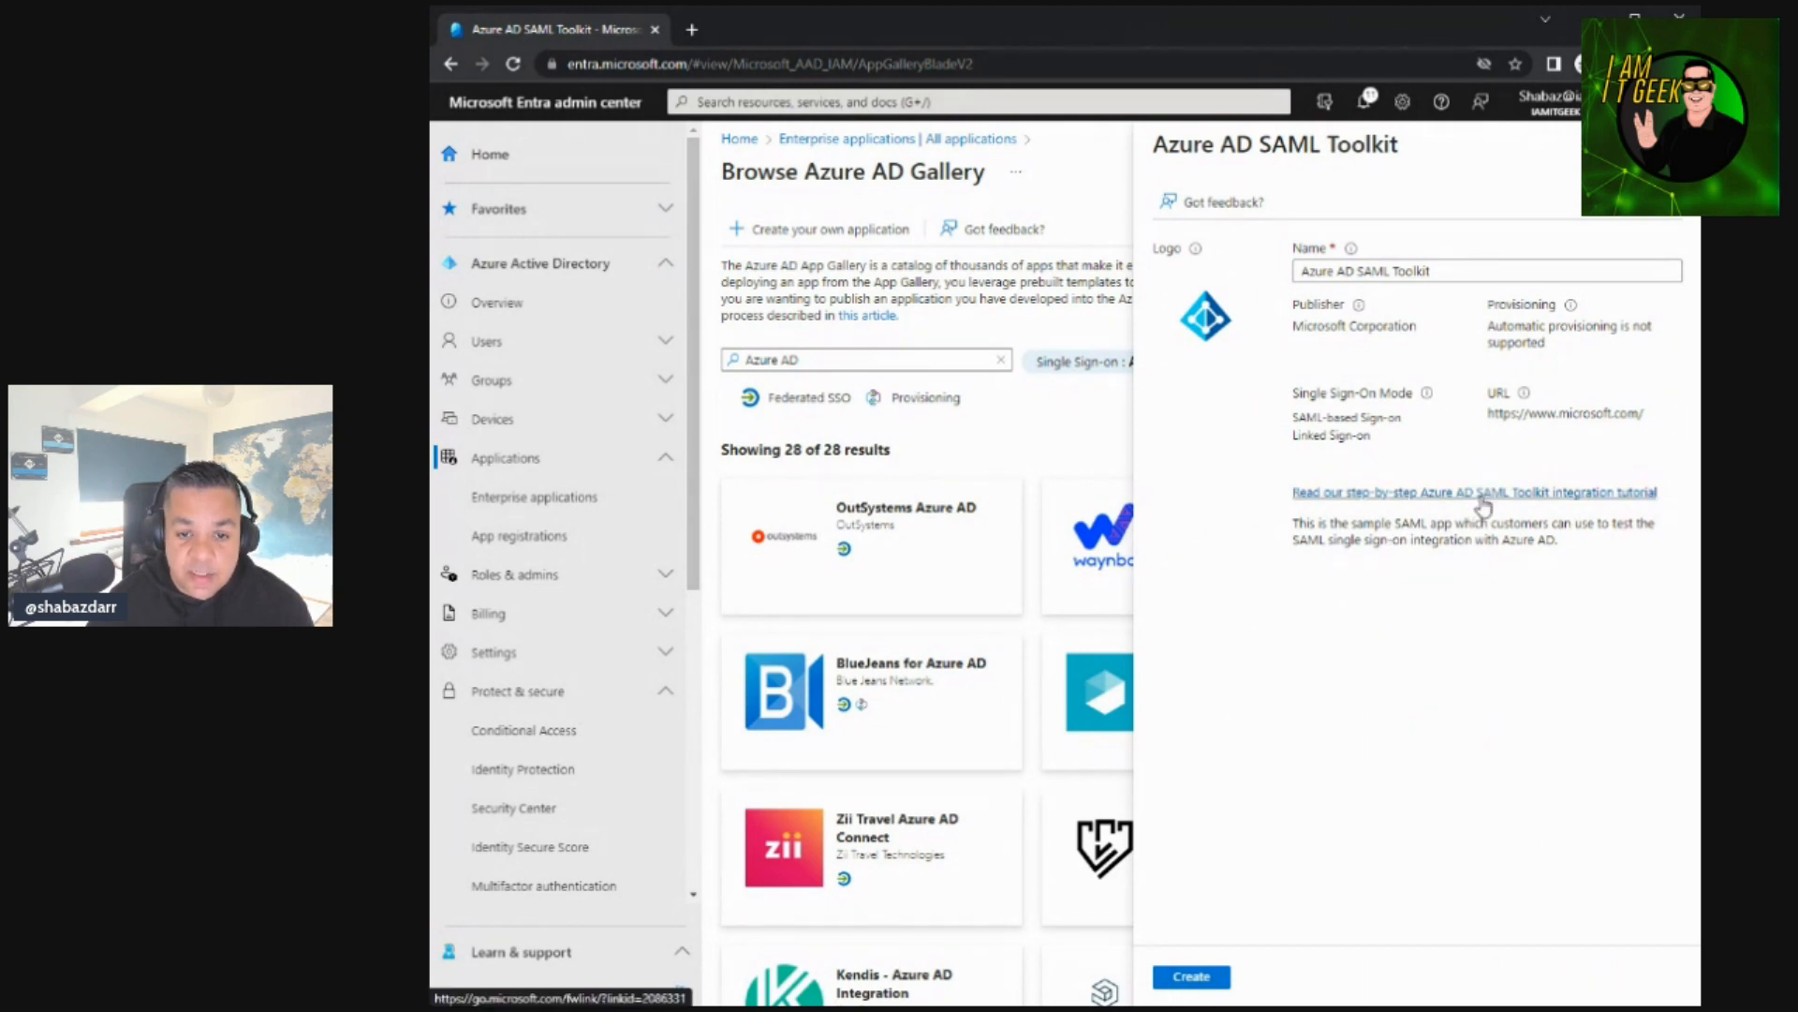
click(1195, 976)
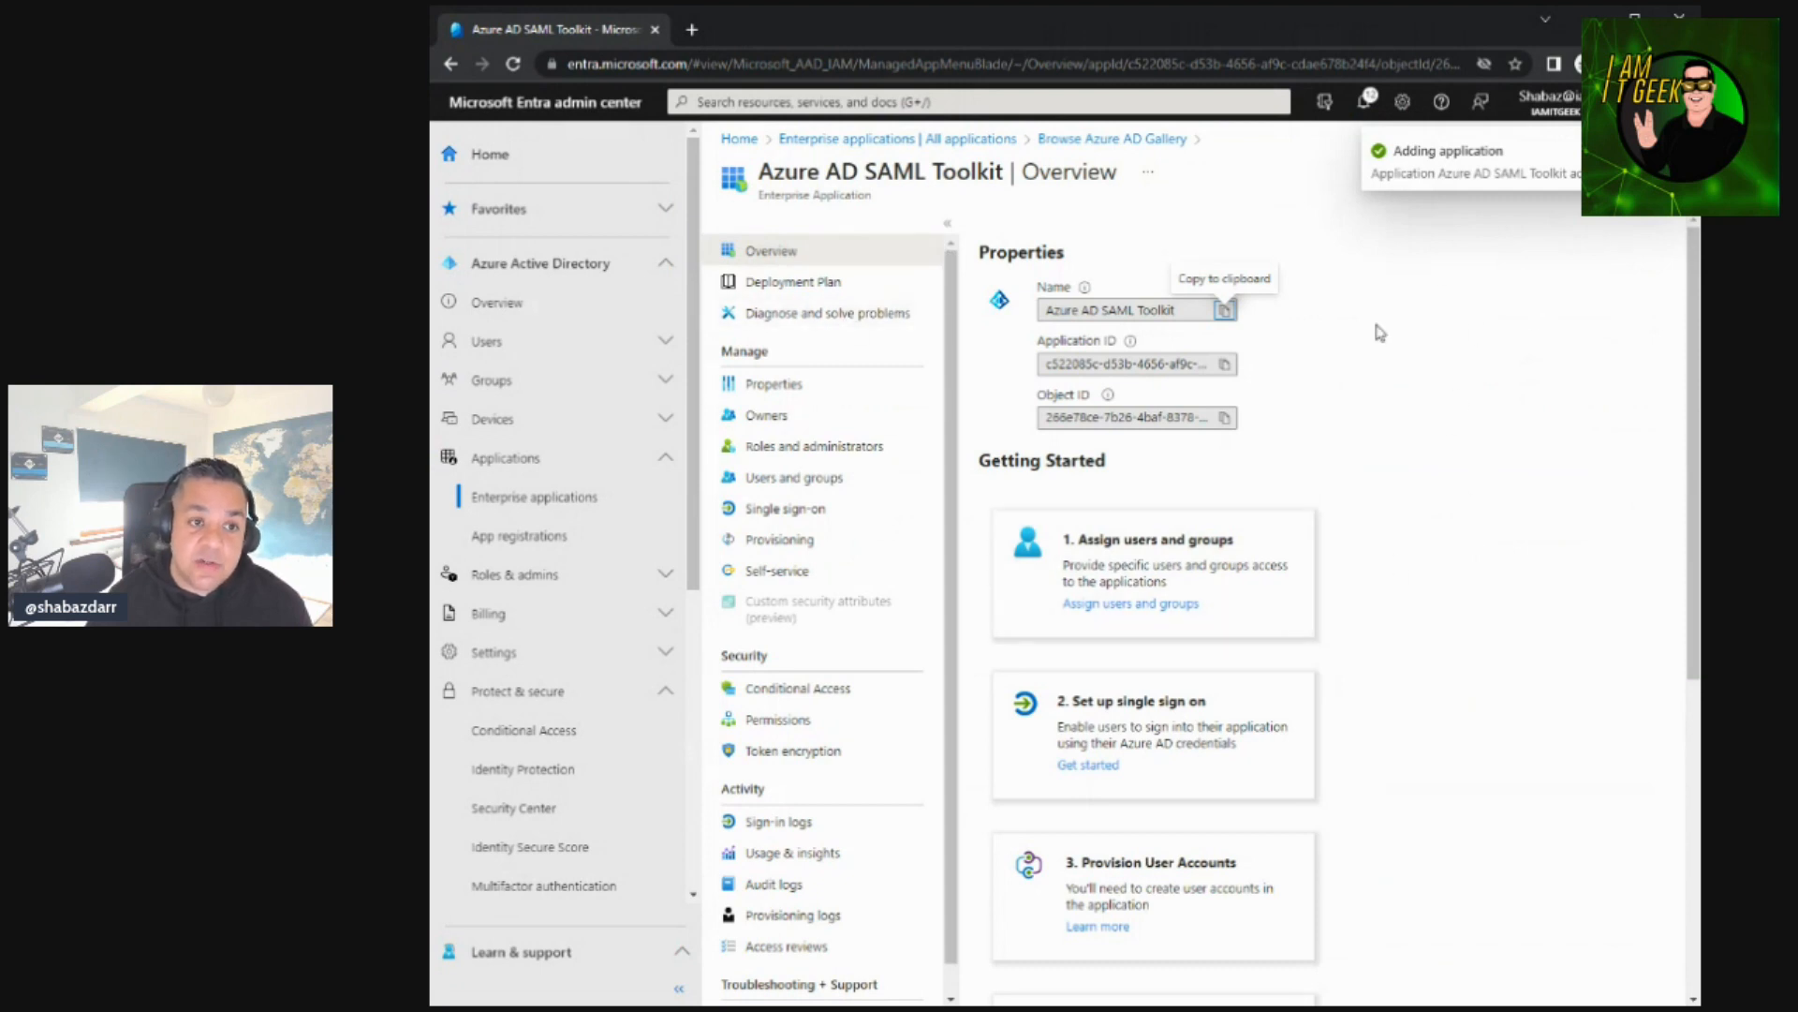
- Refresh the list of all enterprise applications and open the Azure AD SAML Toolkit application from it
click(932, 139)
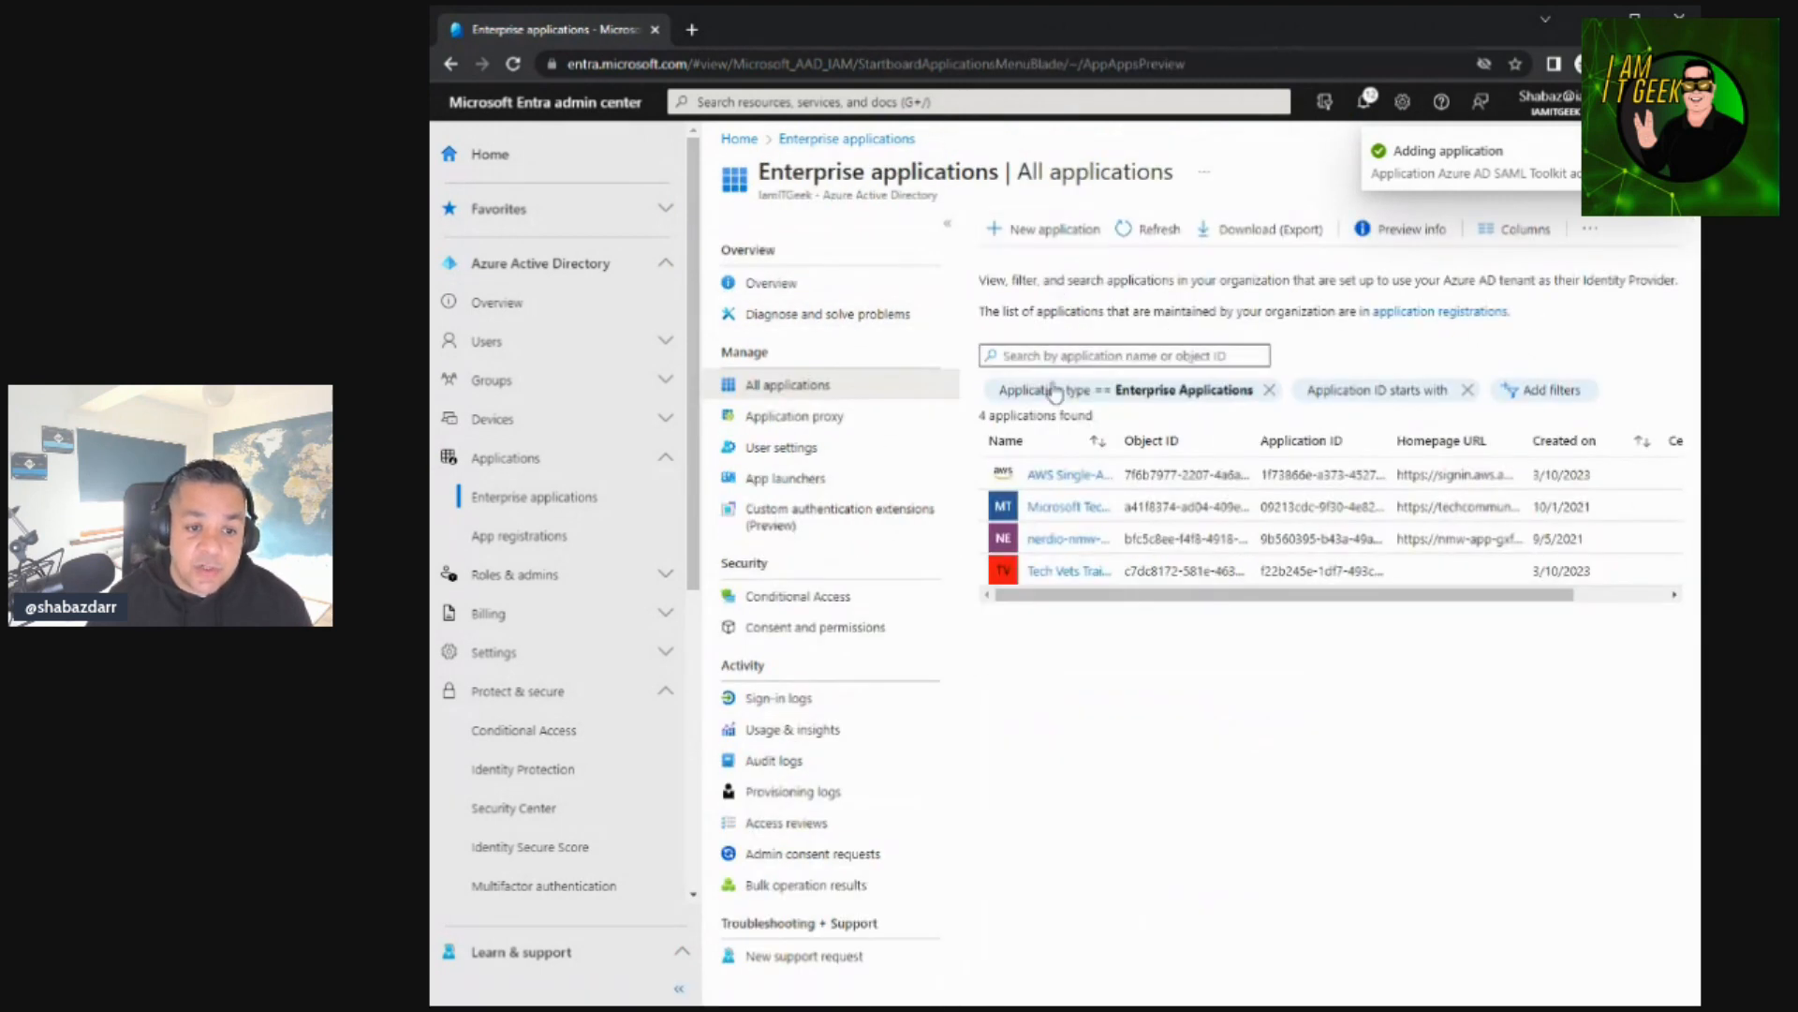
click(1150, 230)
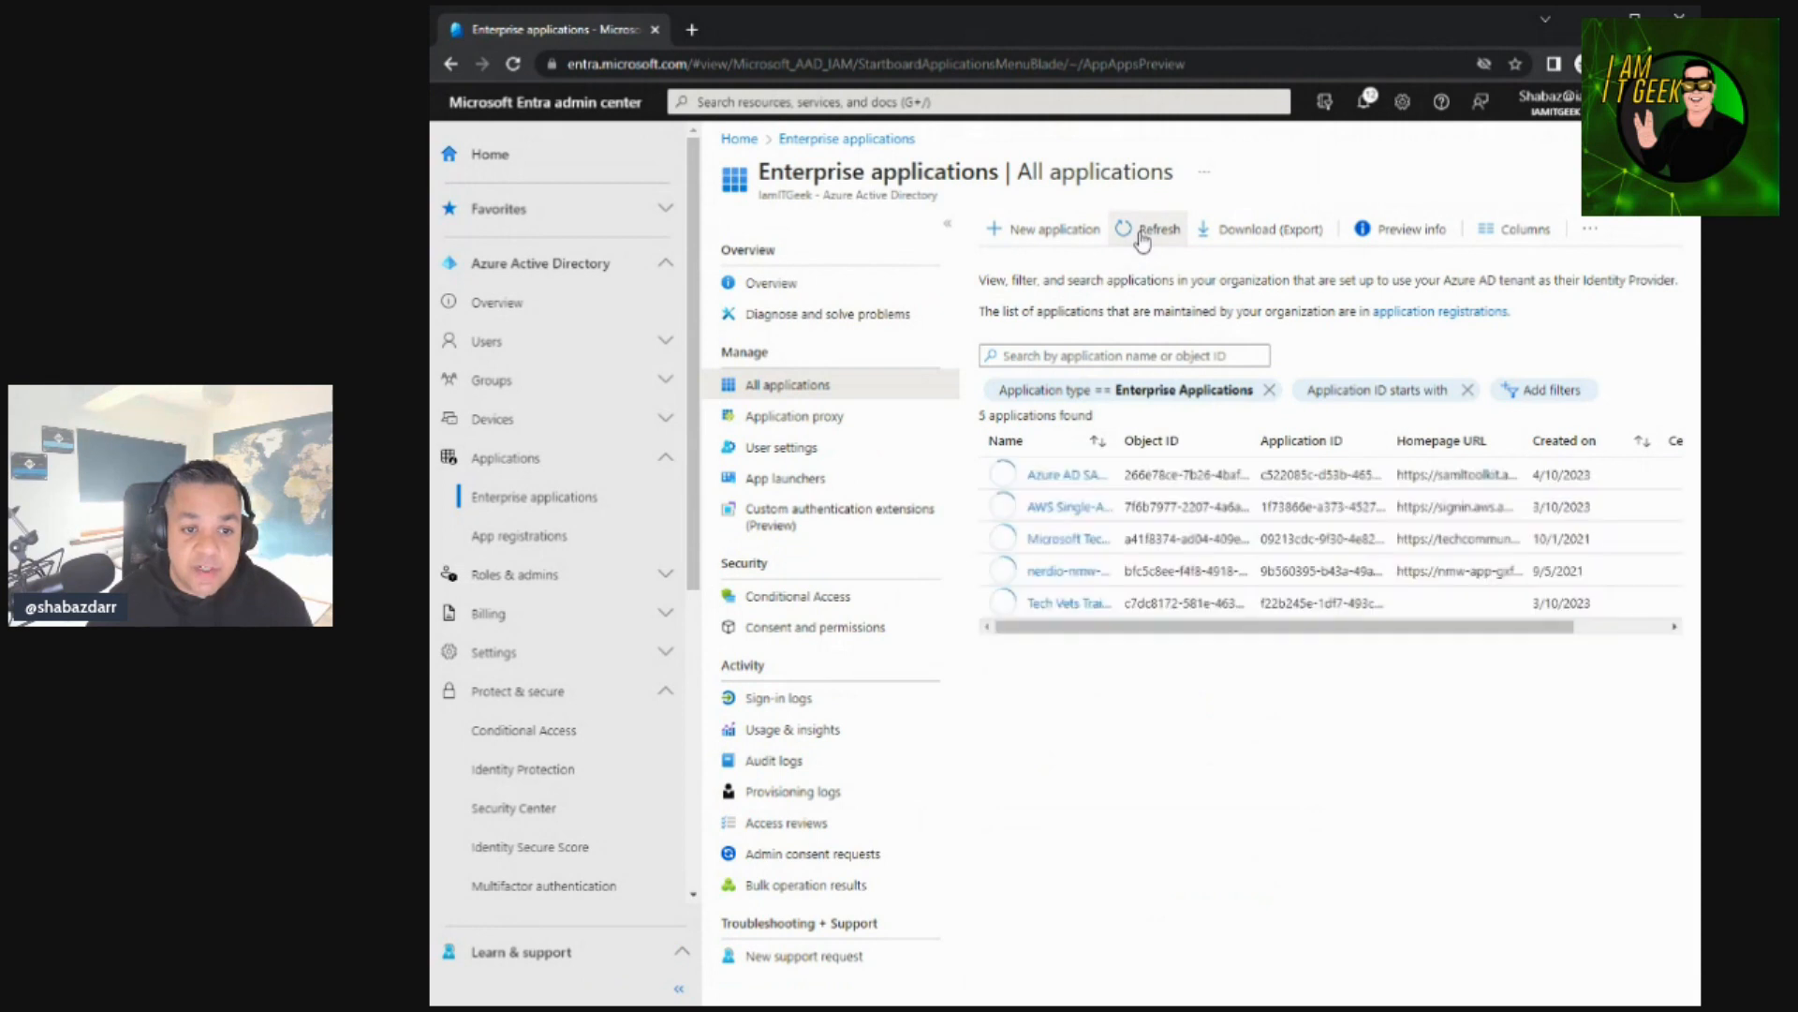
click(1037, 474)
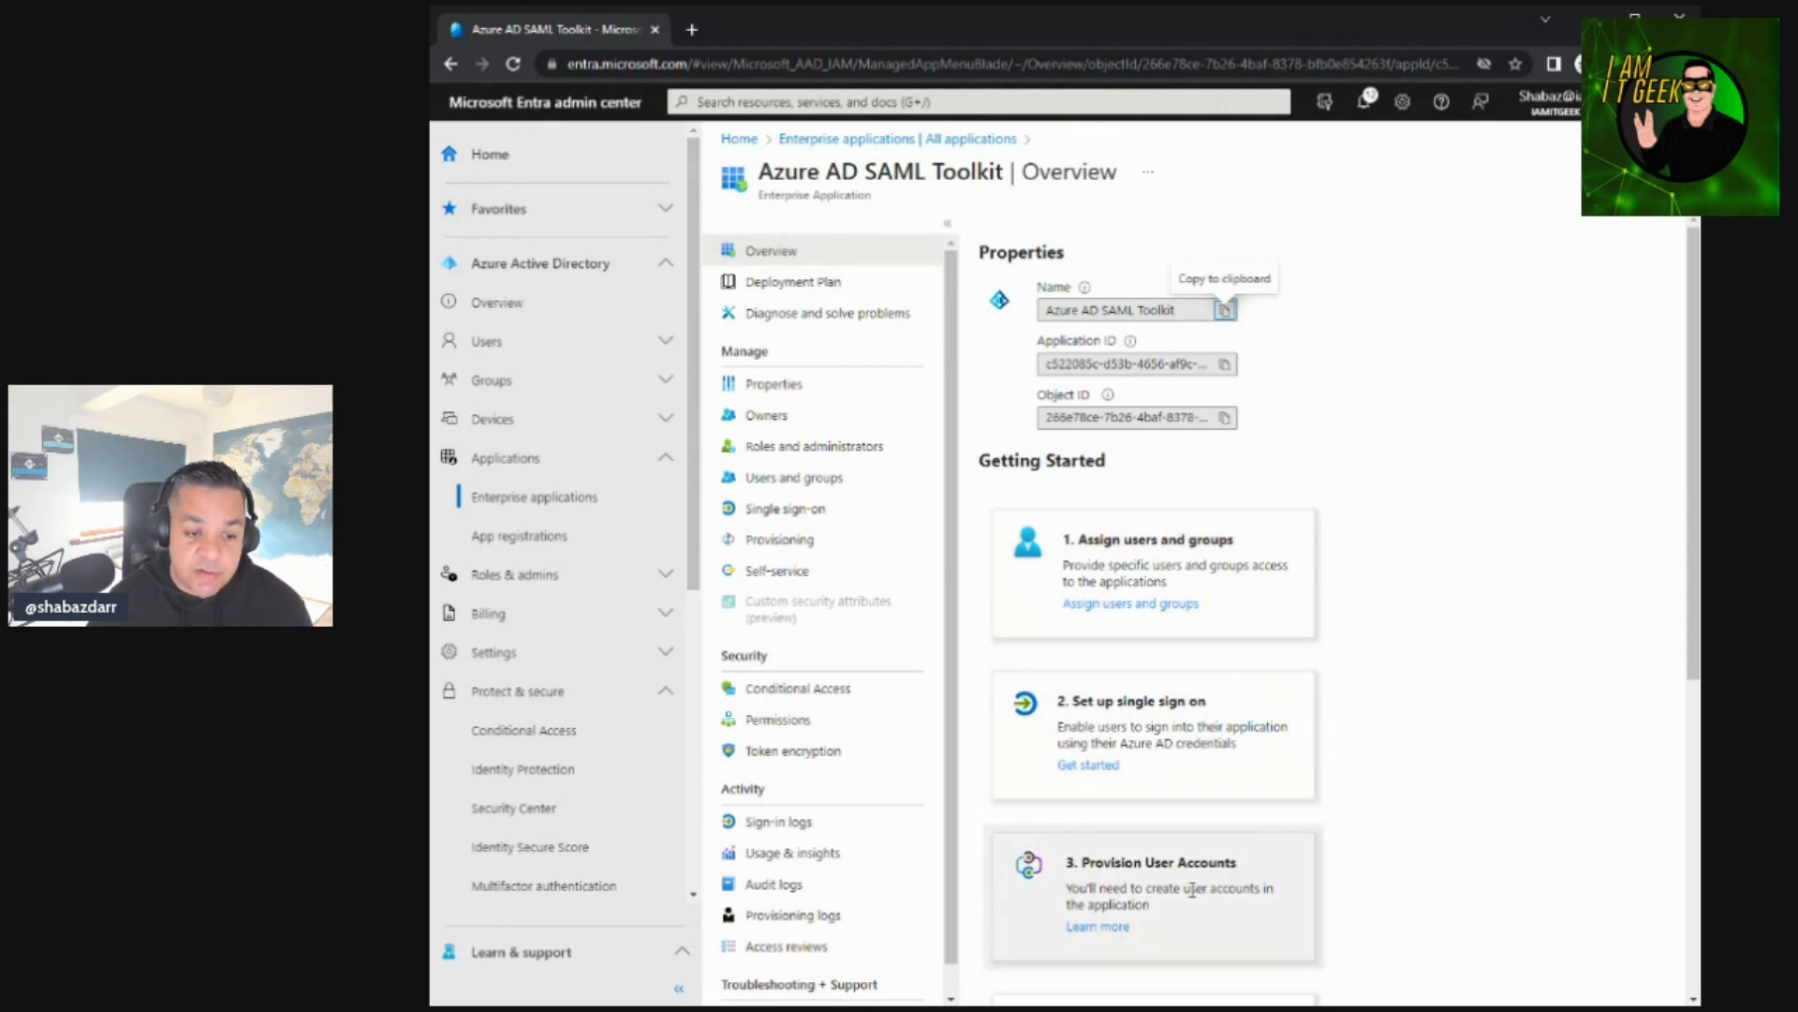
- Review the Azure AD SAML Toolkit's deployment plan and its properties, including sign-in, name, URLs and visibility
click(769, 285)
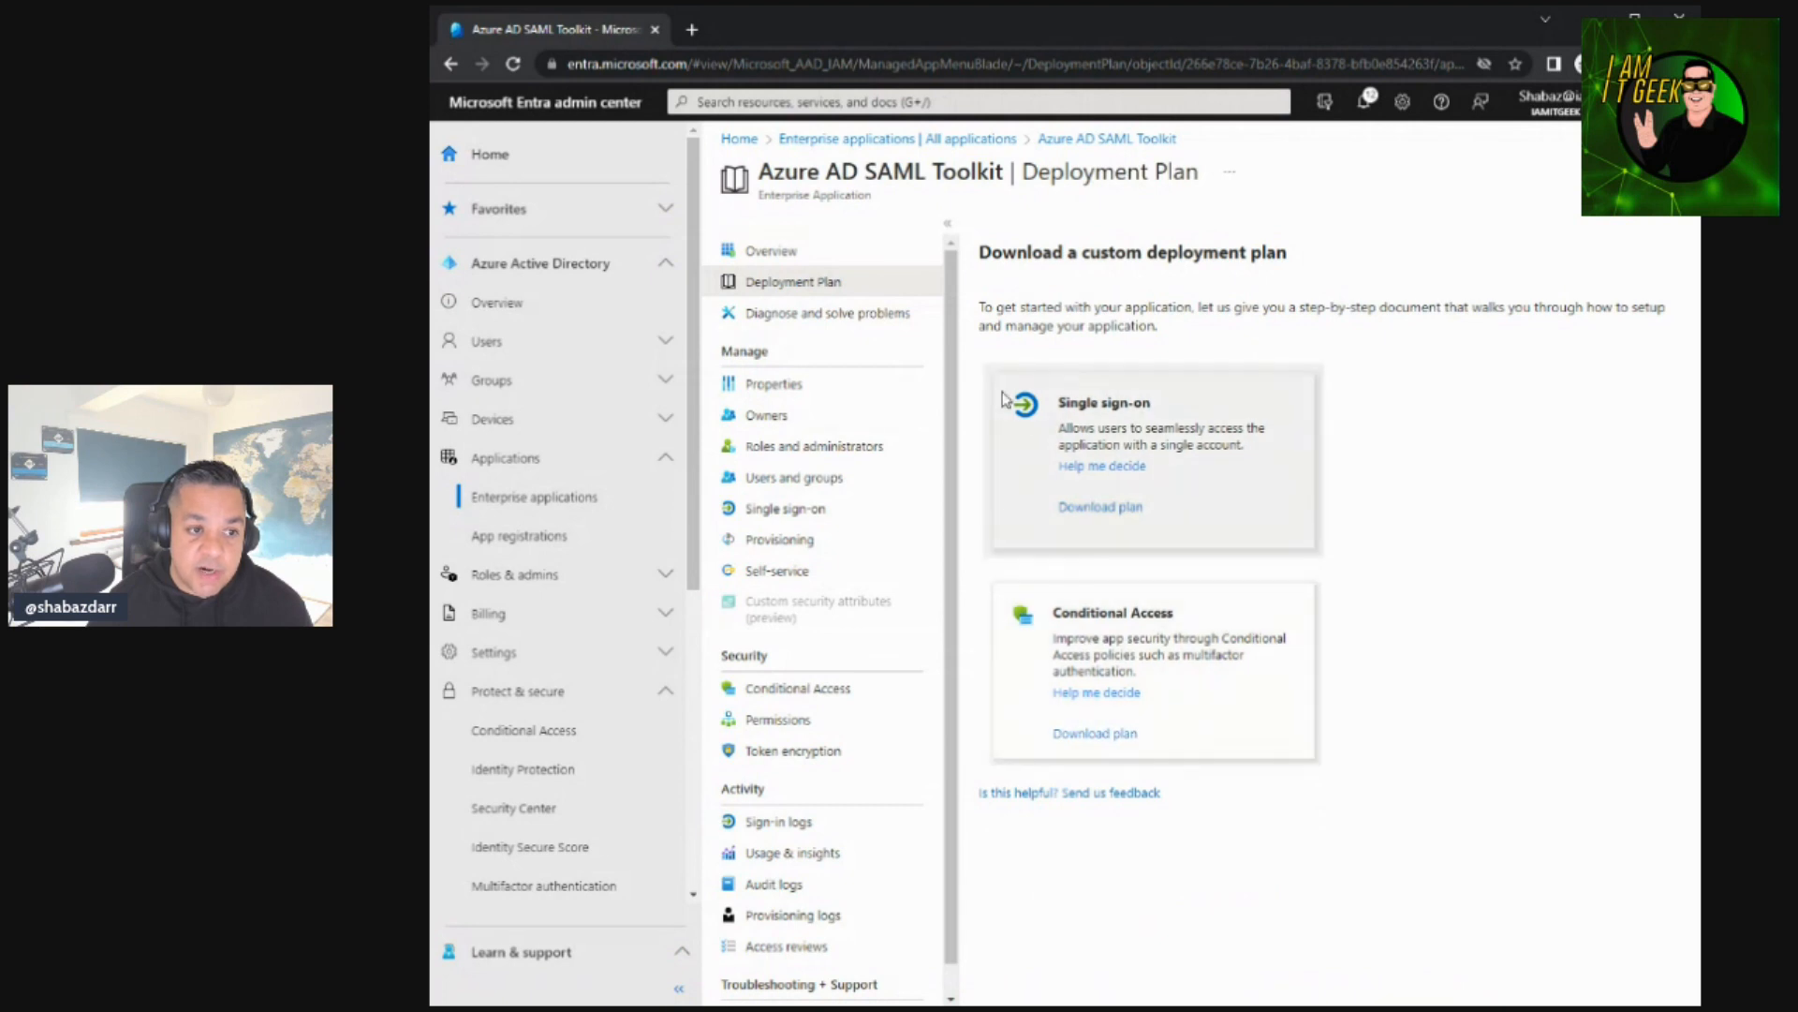
click(786, 394)
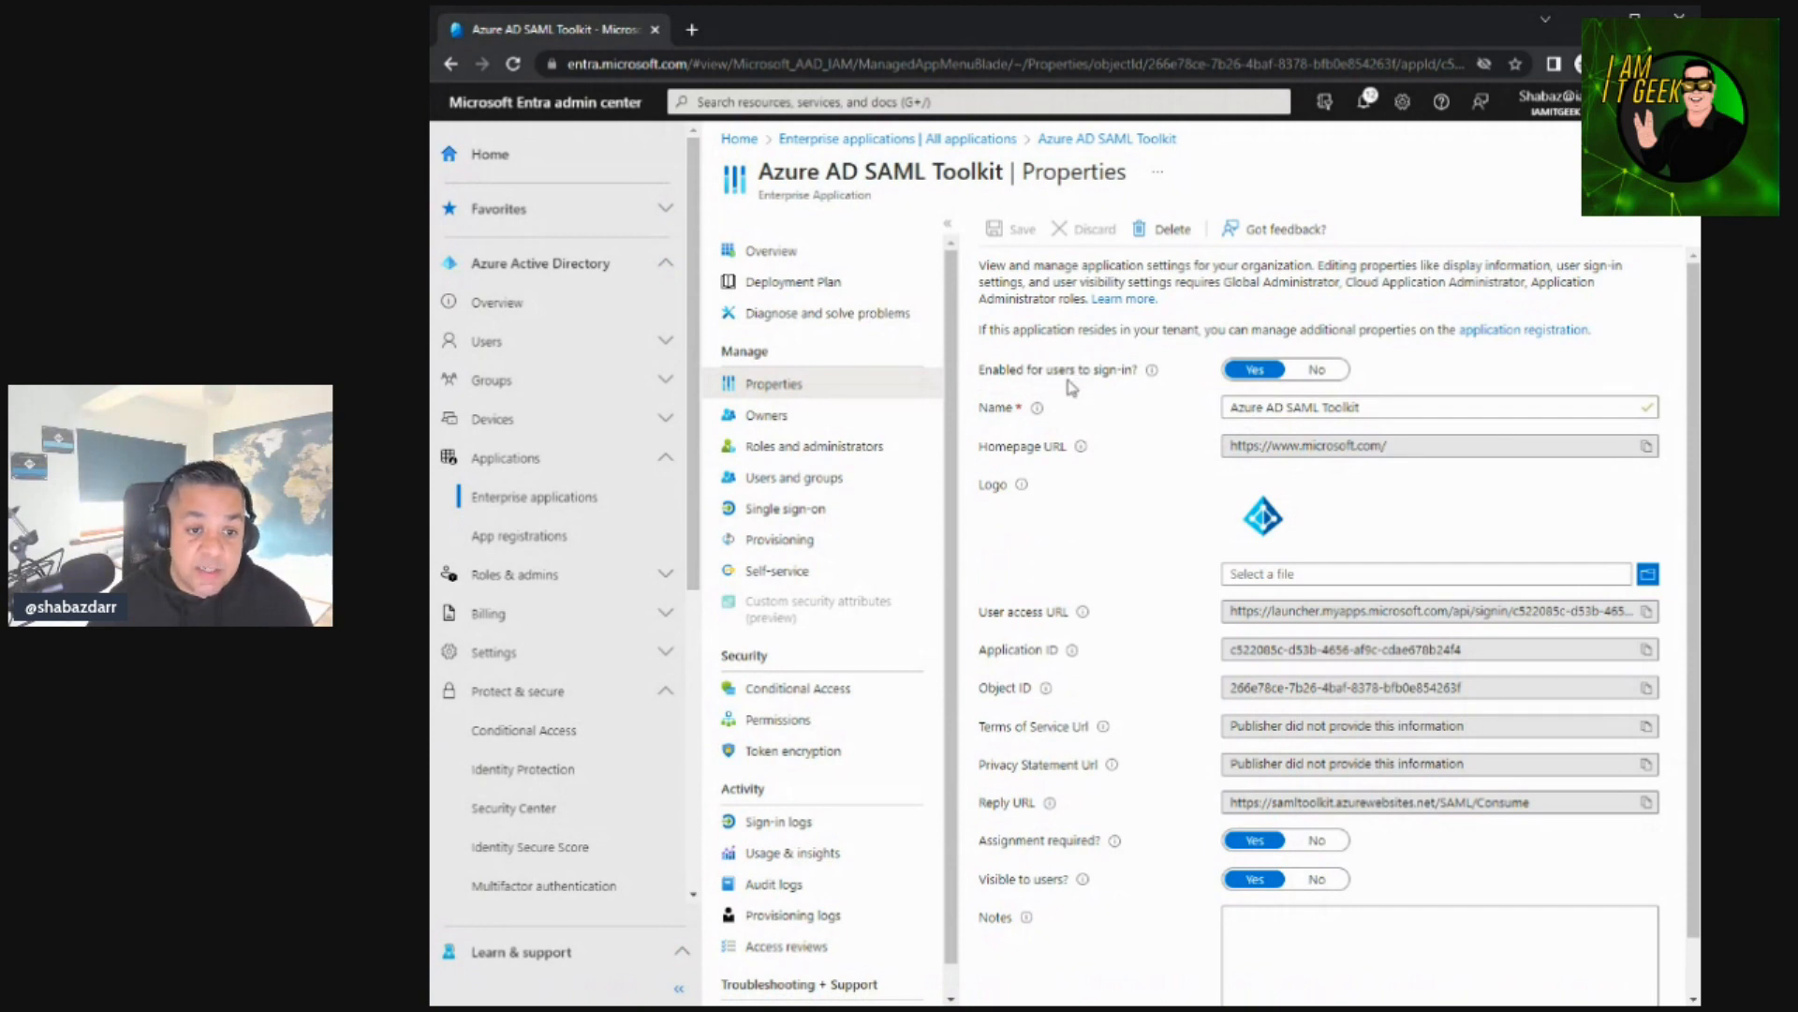
click(1489, 406)
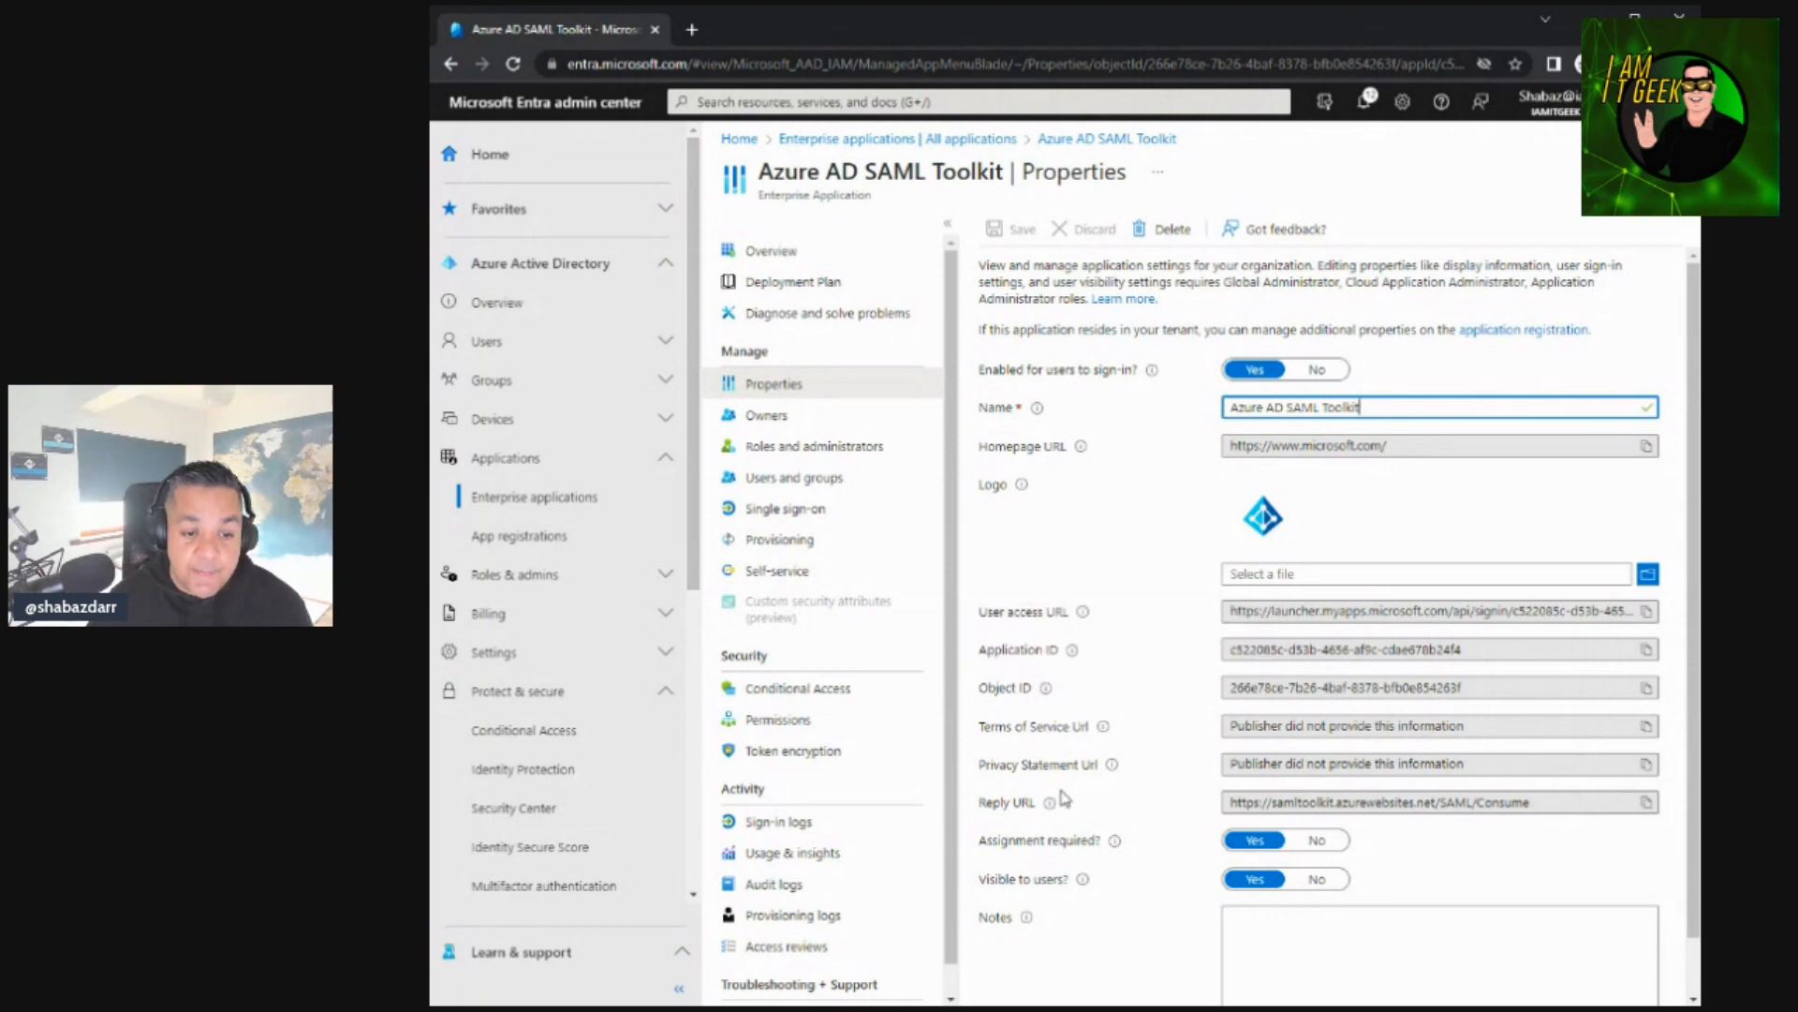
scroll(1065, 798, down, 1)
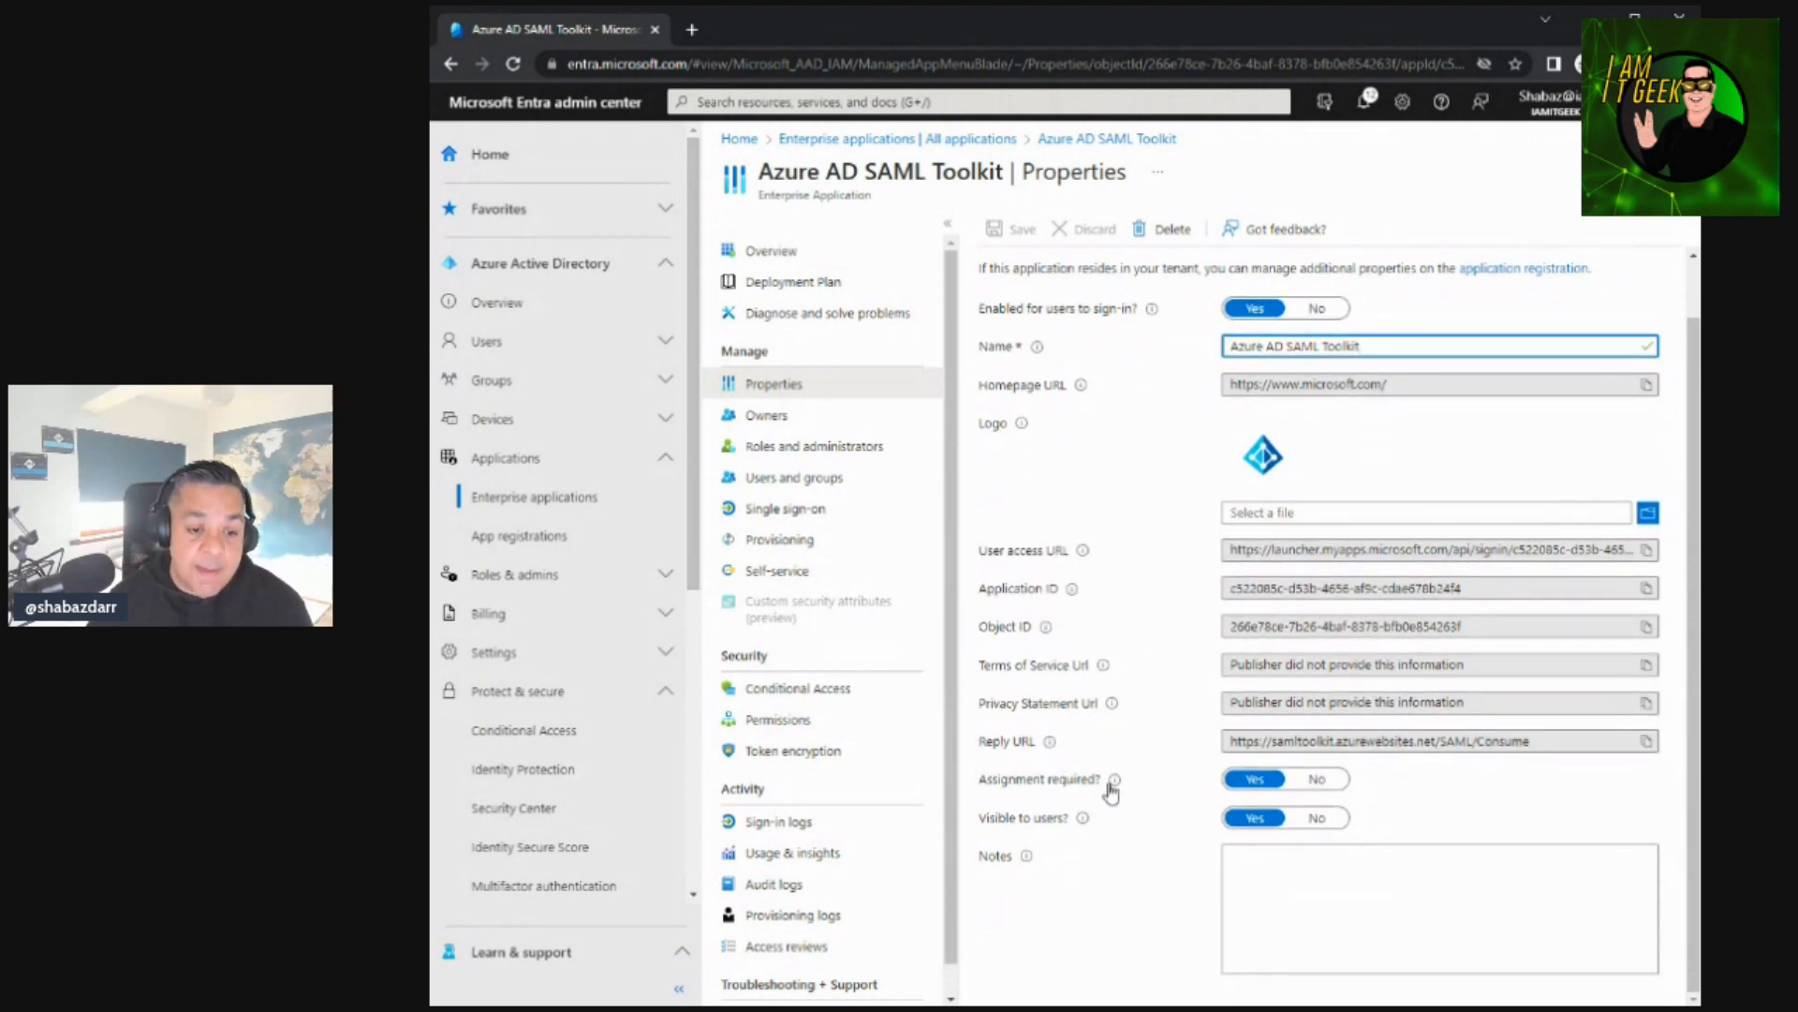
- Try setting Assignment required to No for the application, and switch it back to Yes
click(1320, 782)
click(1255, 779)
mouse_move(1052, 747)
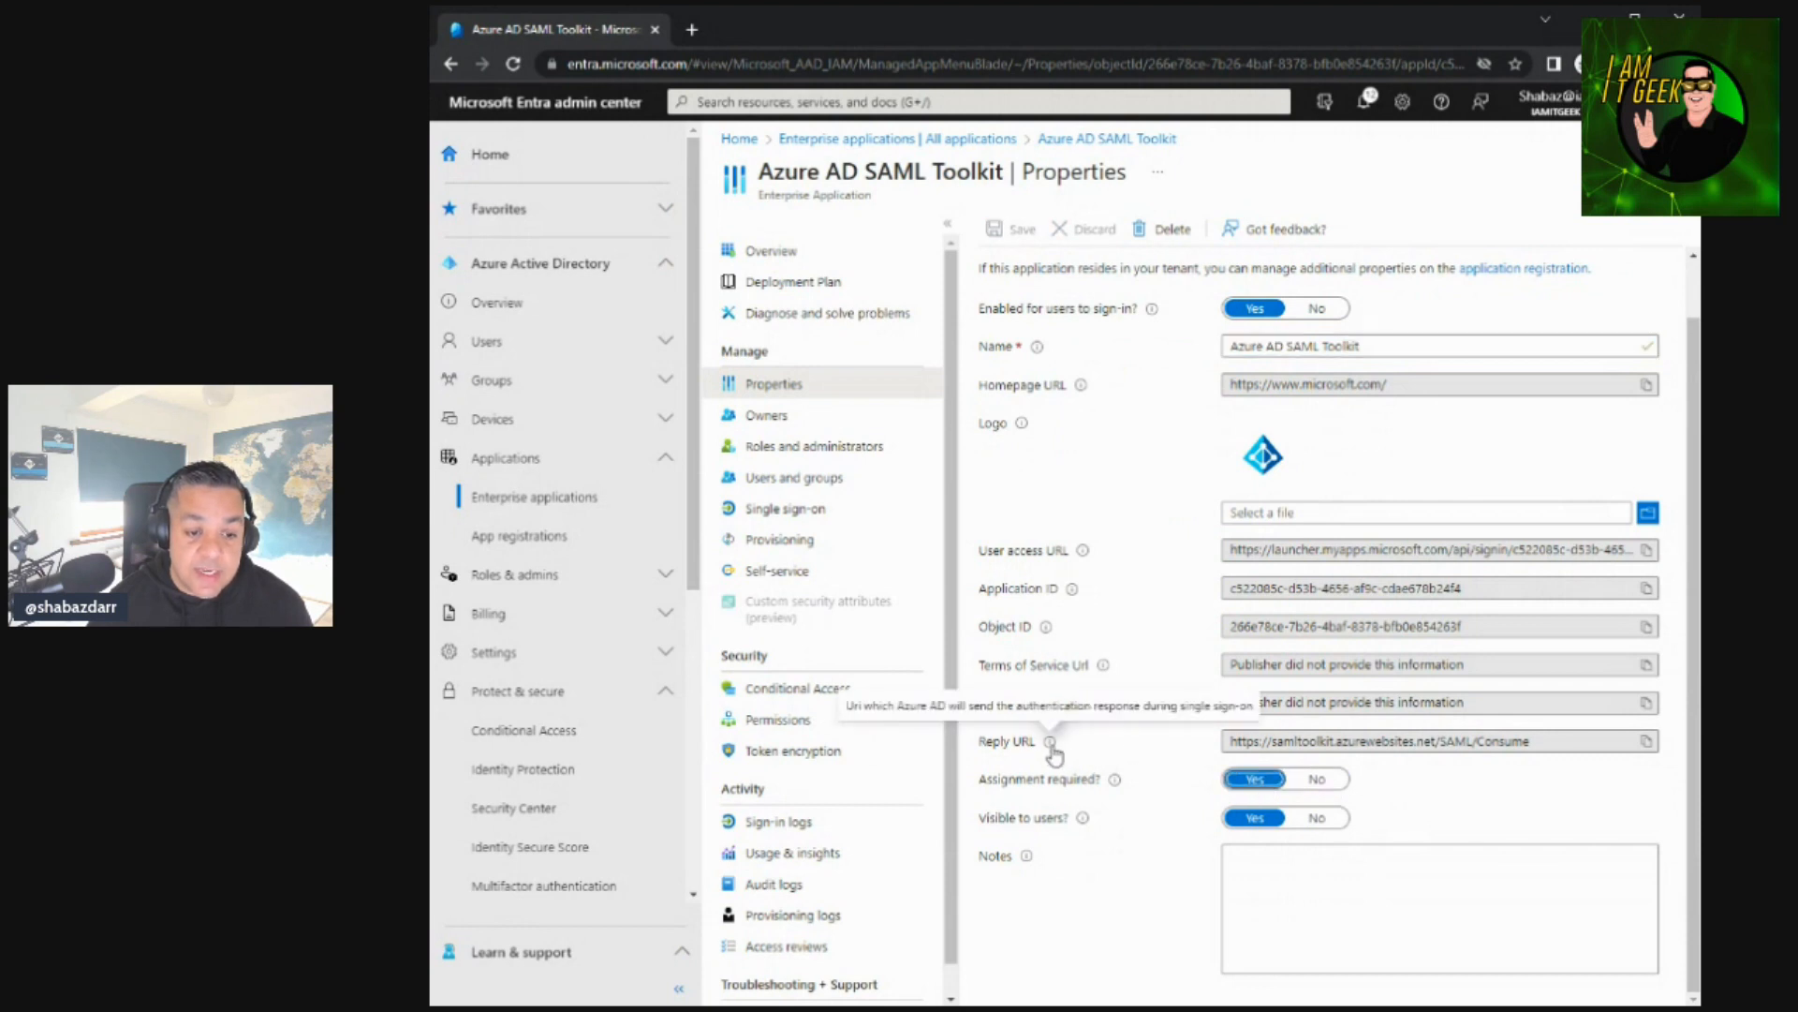
- Assign a user from the directory as an owner of the Azure AD SAML Toolkit application
mouse_move(1116, 790)
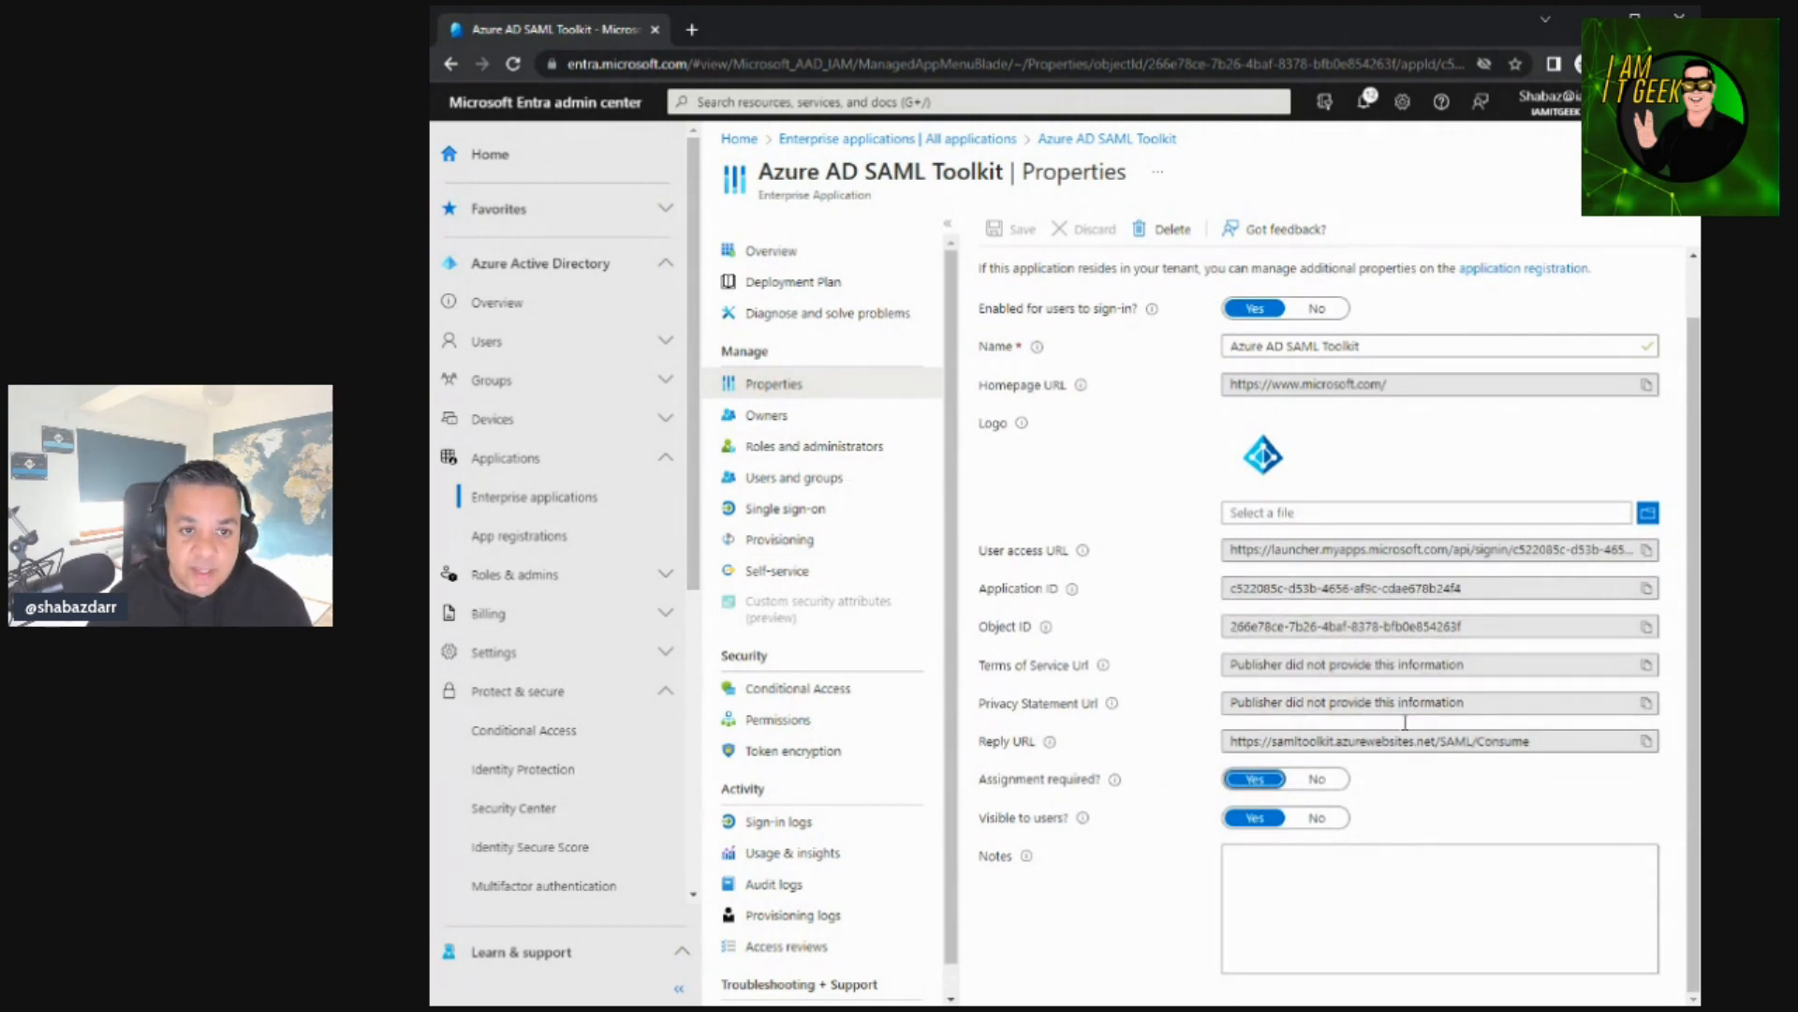
click(766, 416)
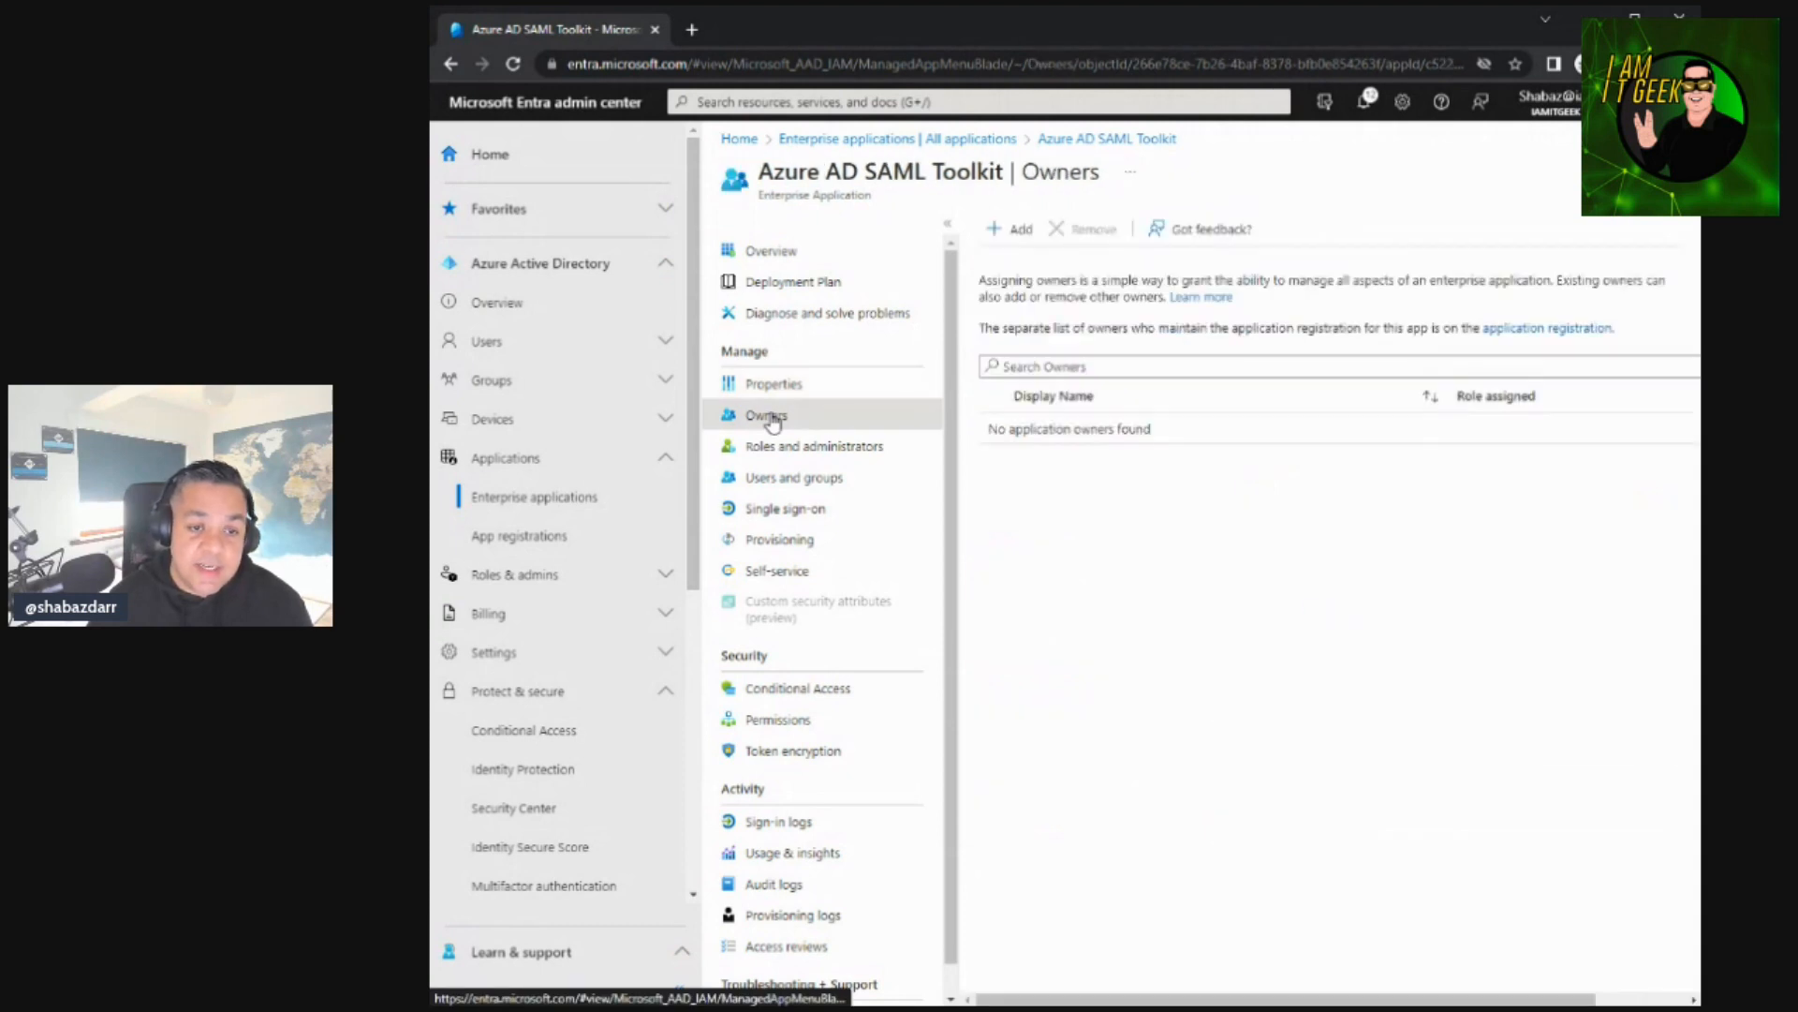
click(1004, 236)
click(1311, 356)
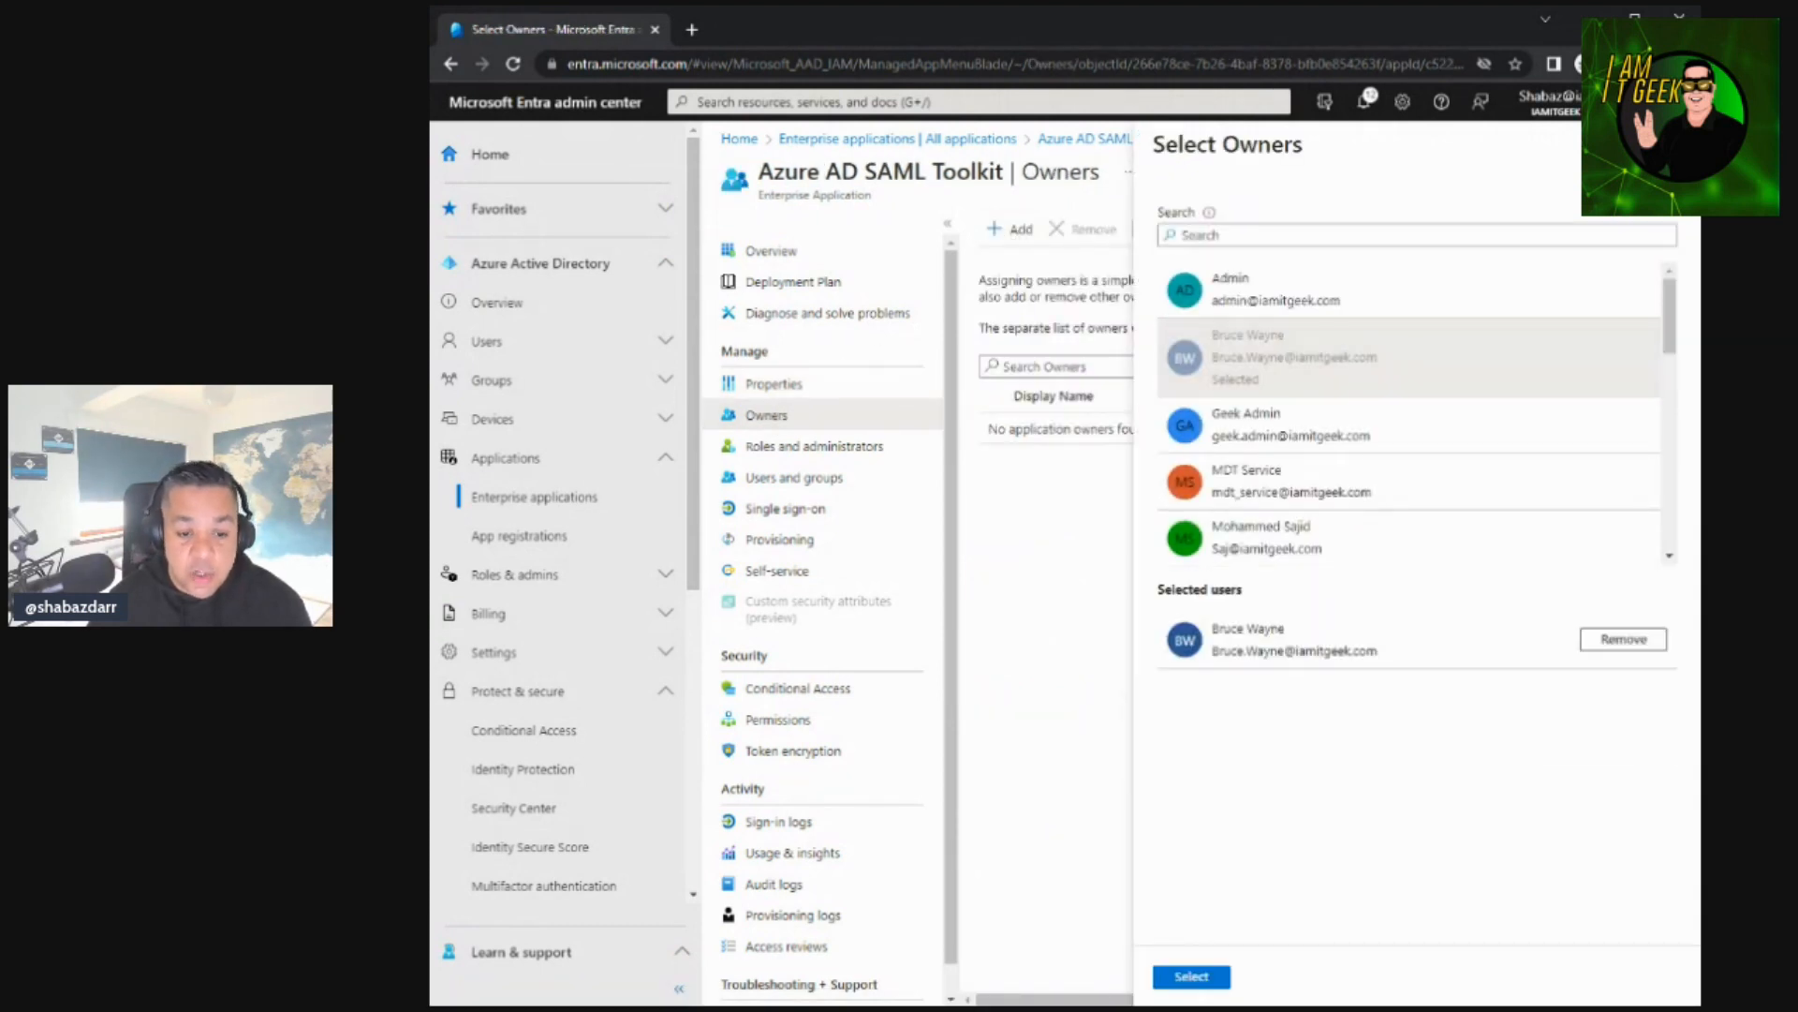
click(1213, 984)
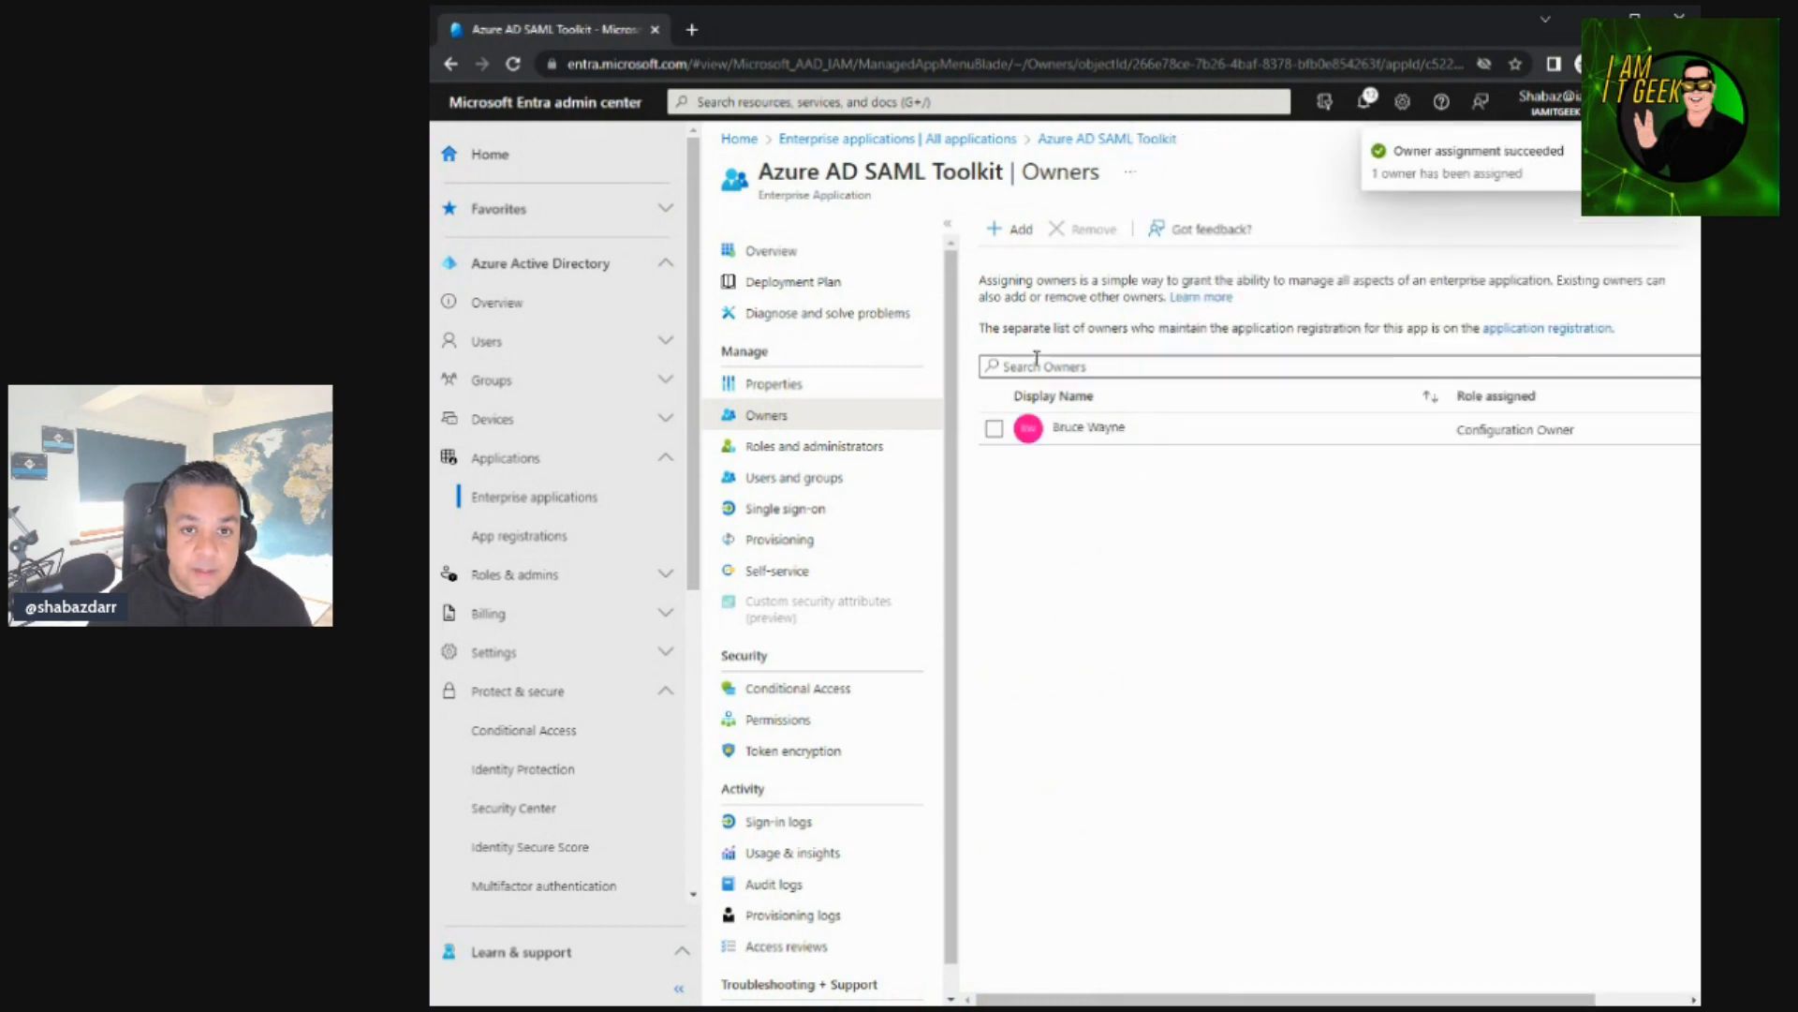
- Review the application's administrative roles, user and group assignments, single sign-on methods, provisioning and self-service settings
click(768, 455)
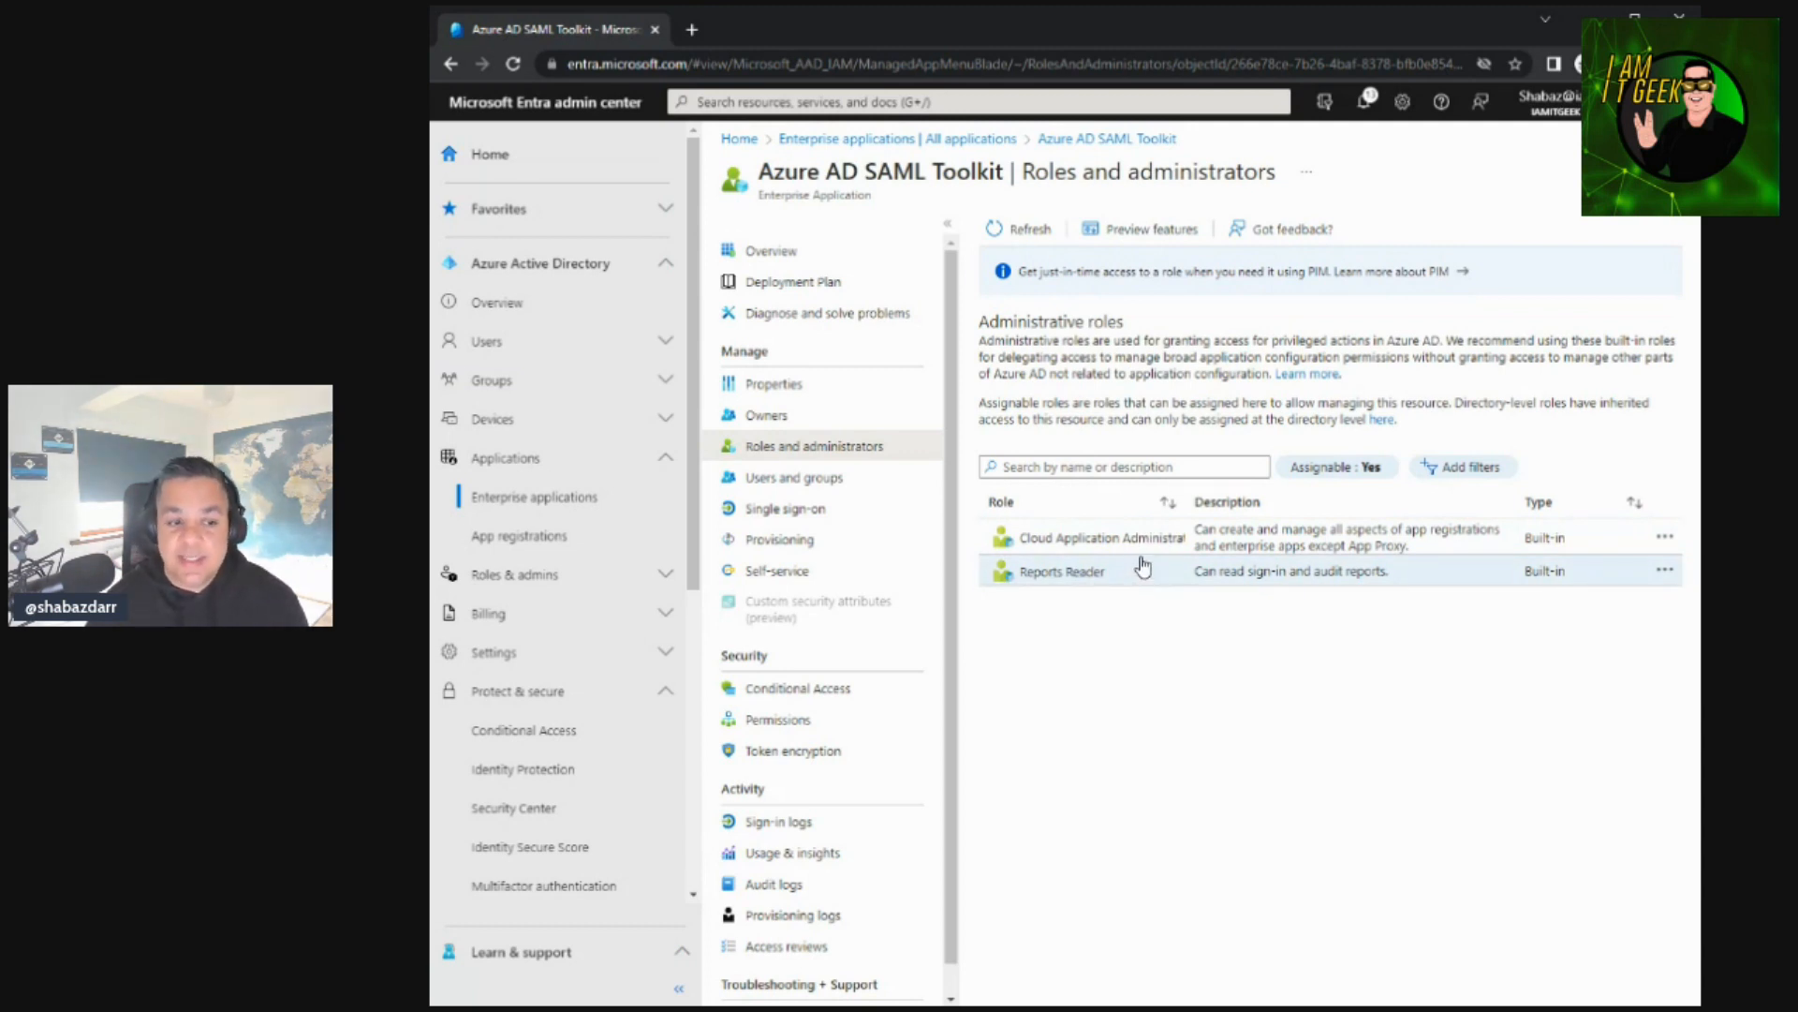
click(817, 483)
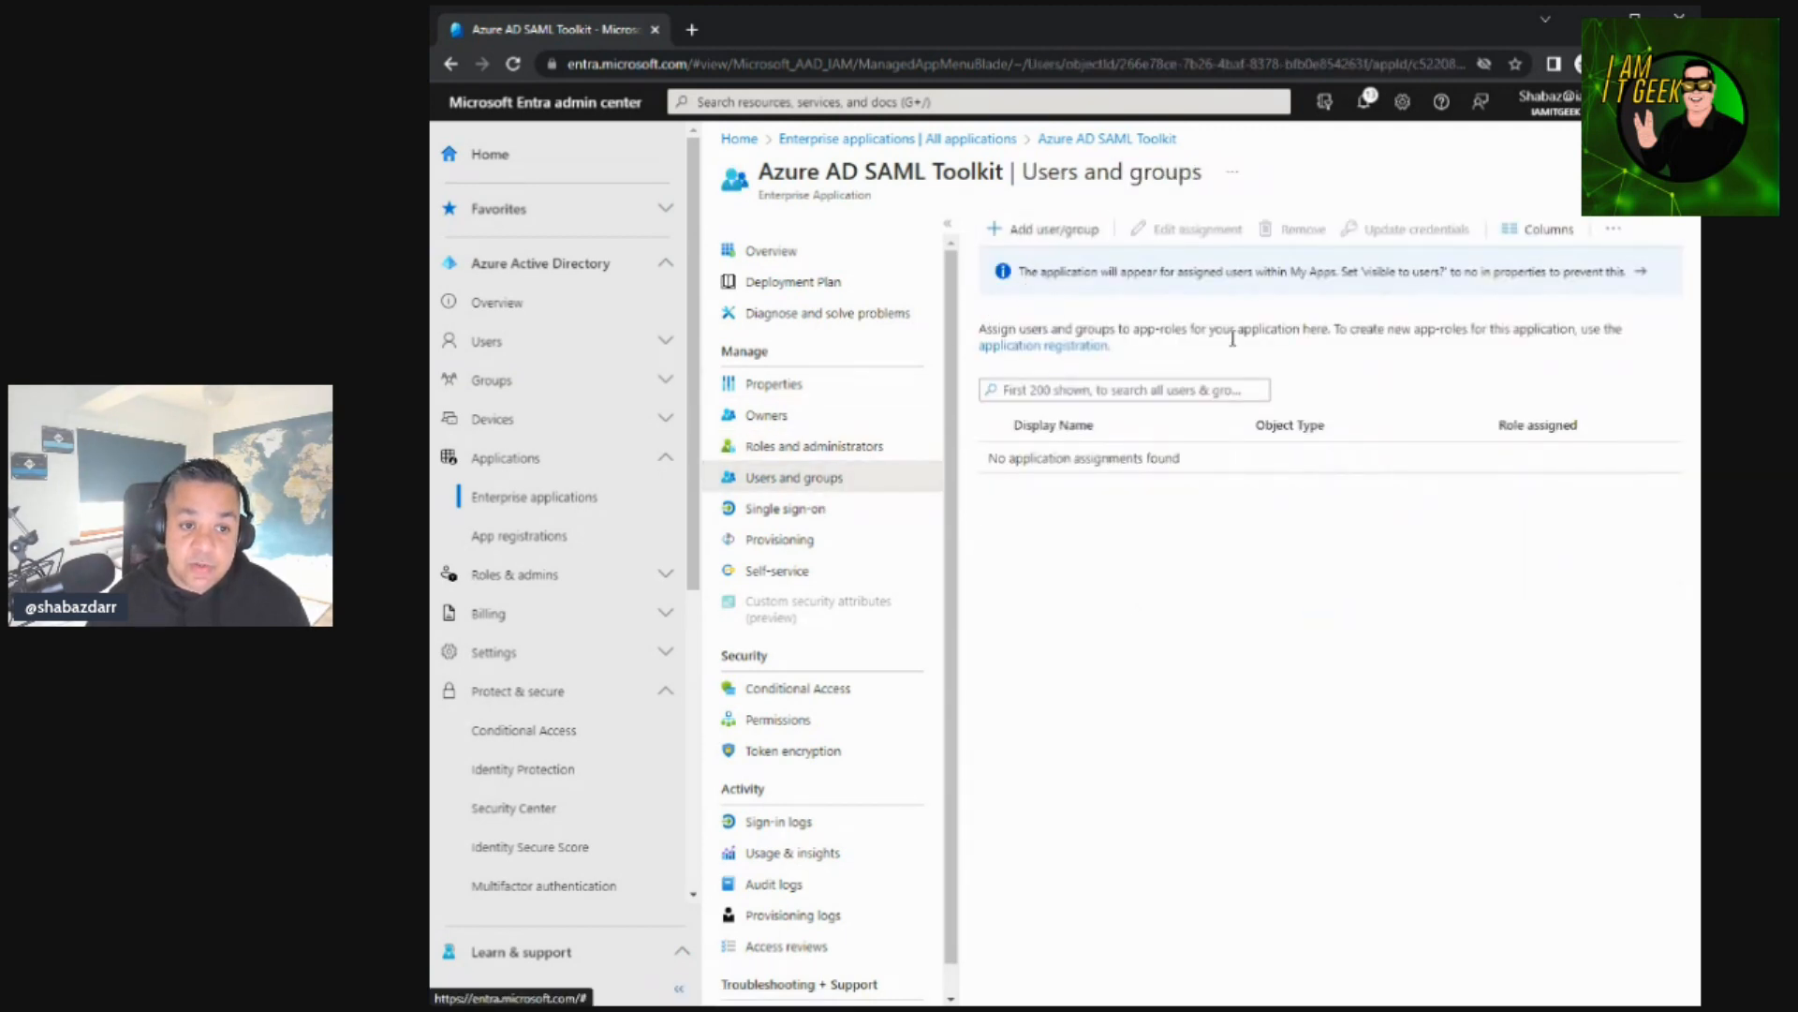
click(798, 512)
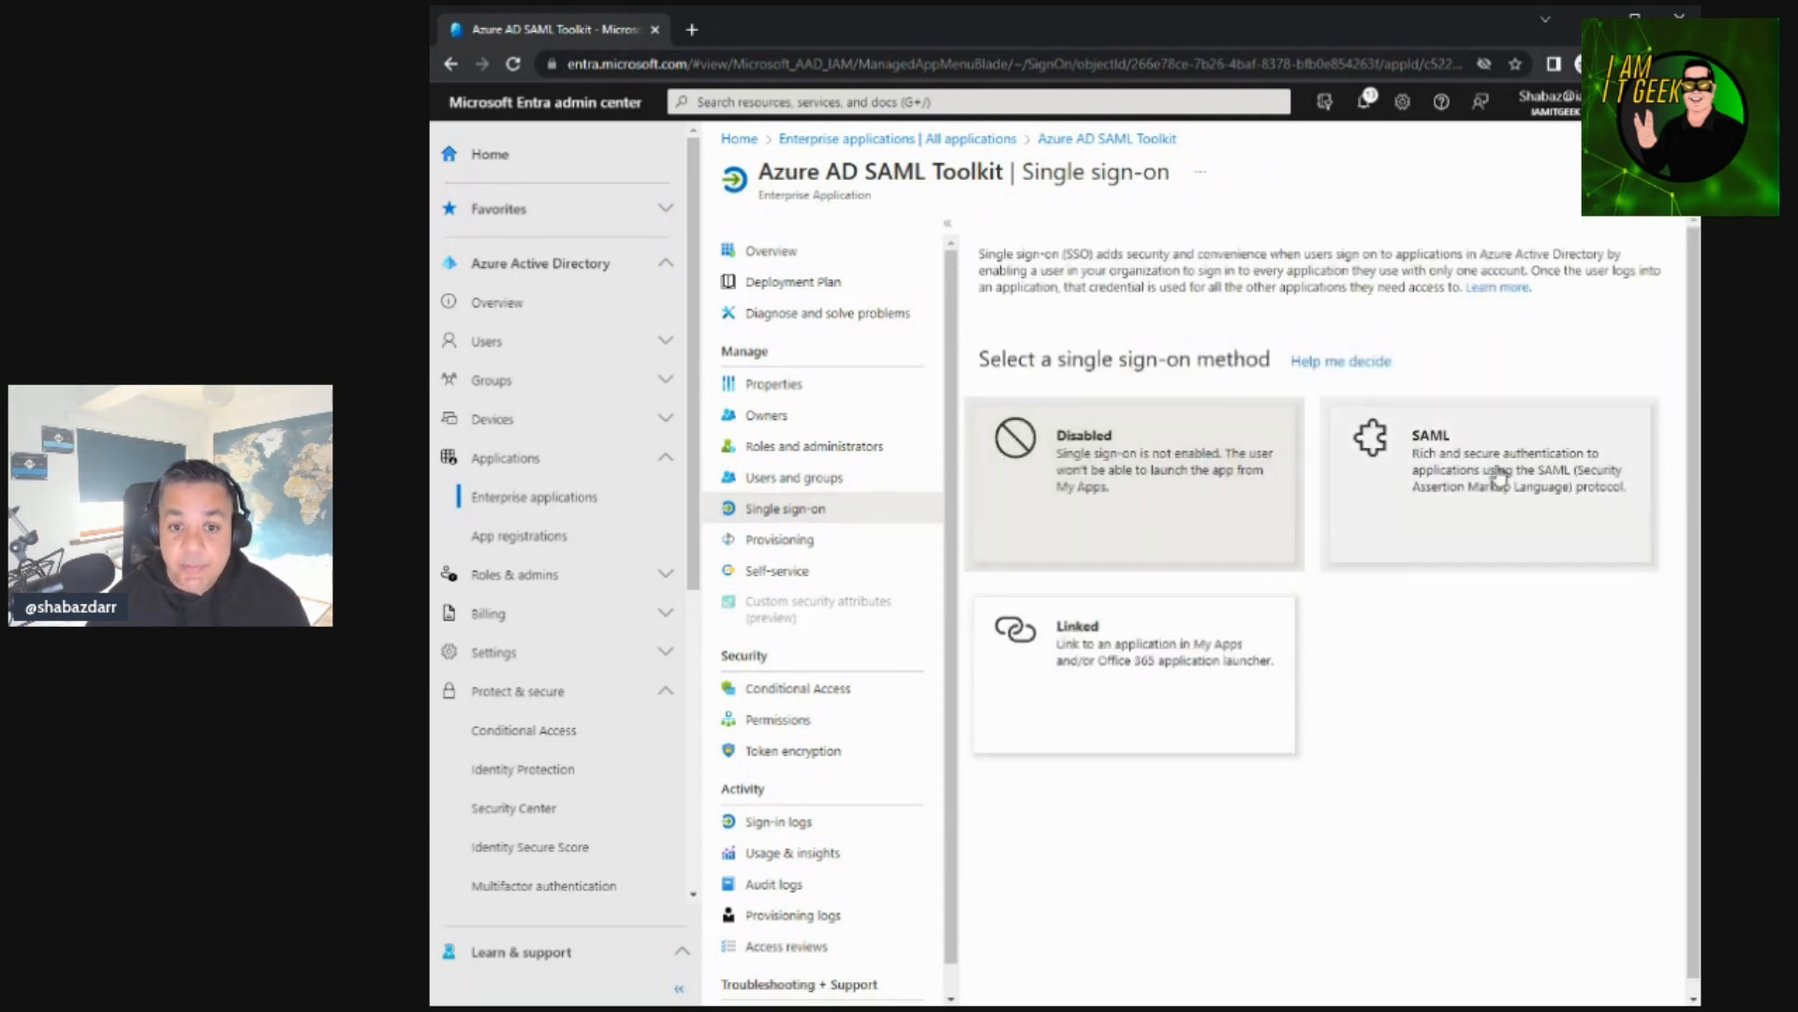
click(755, 543)
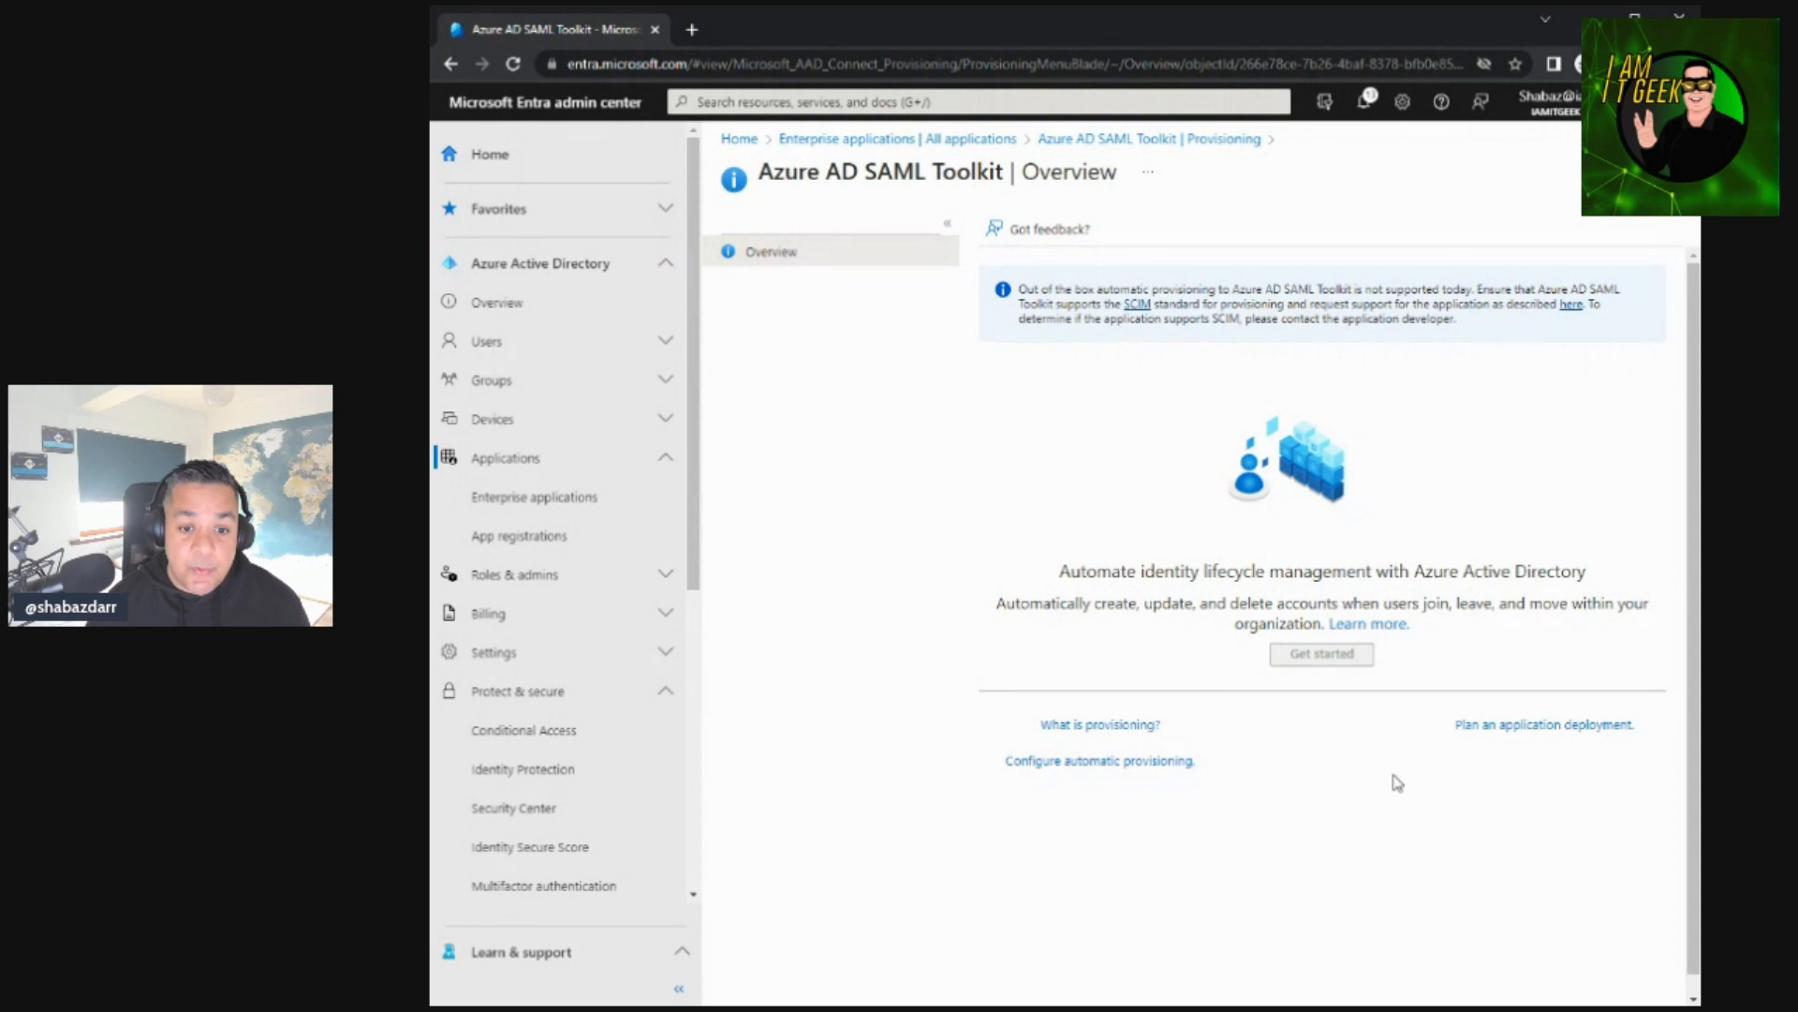
click(1124, 141)
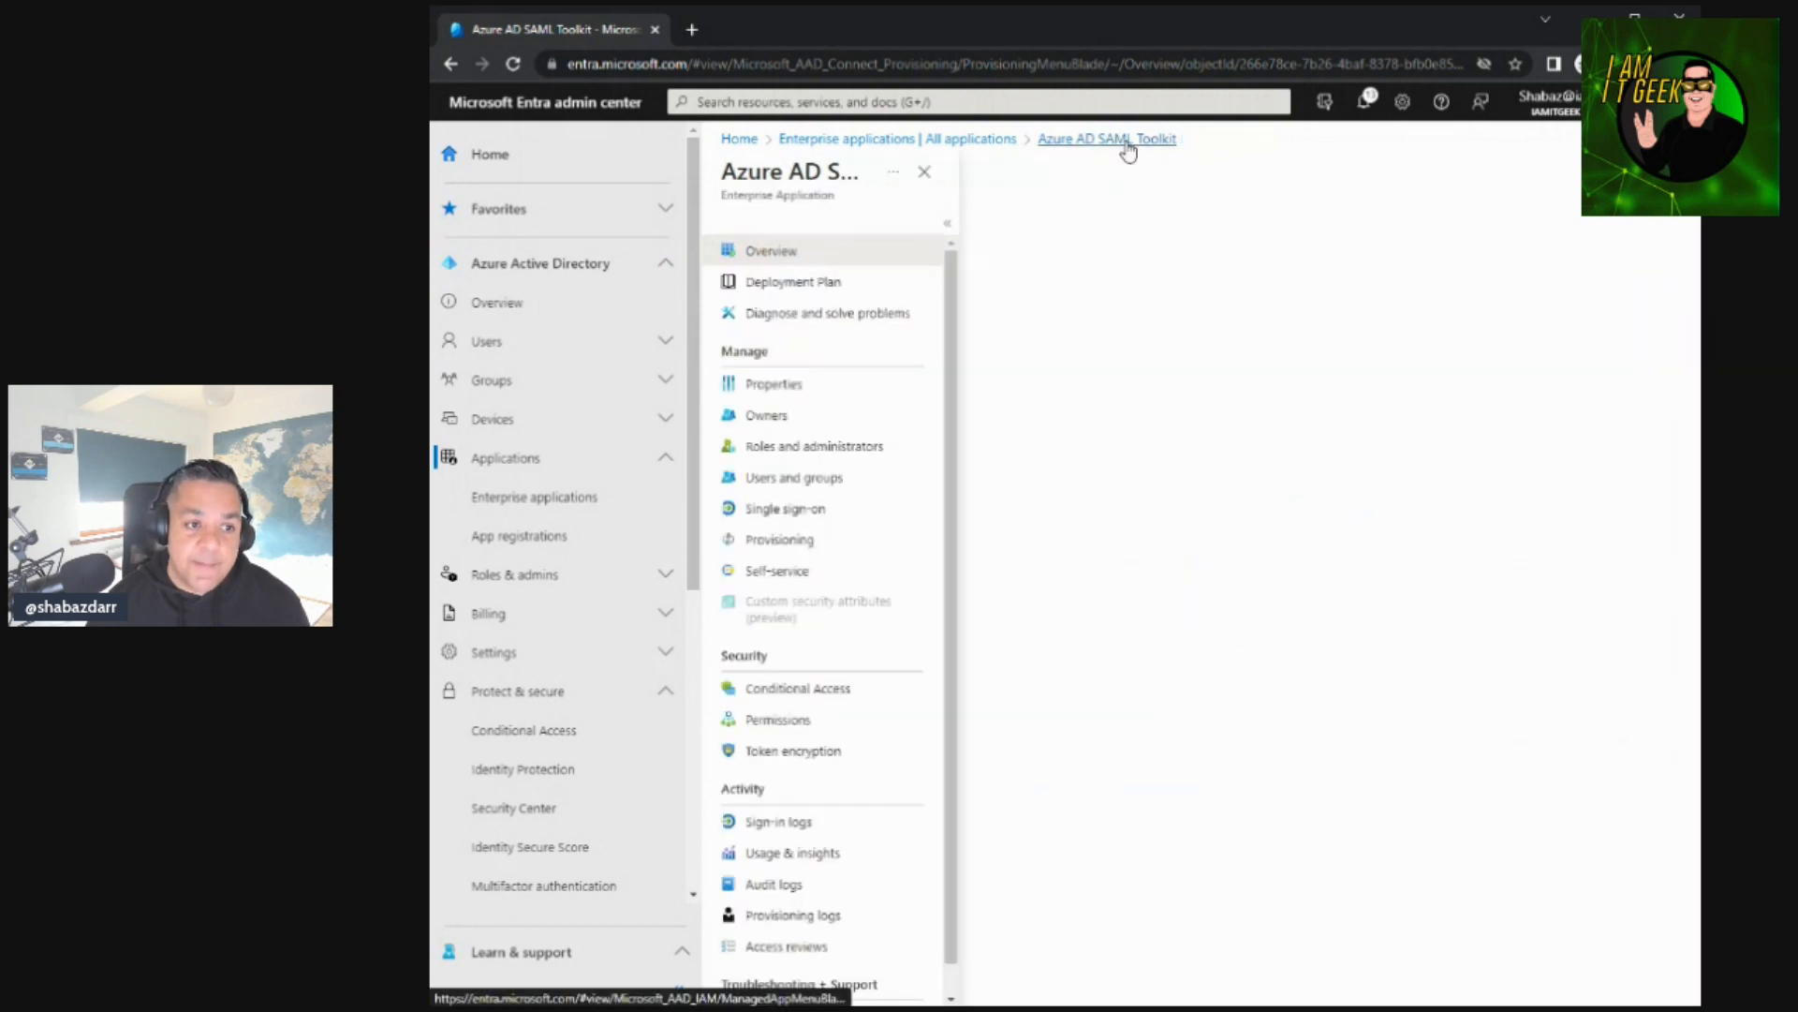
click(785, 571)
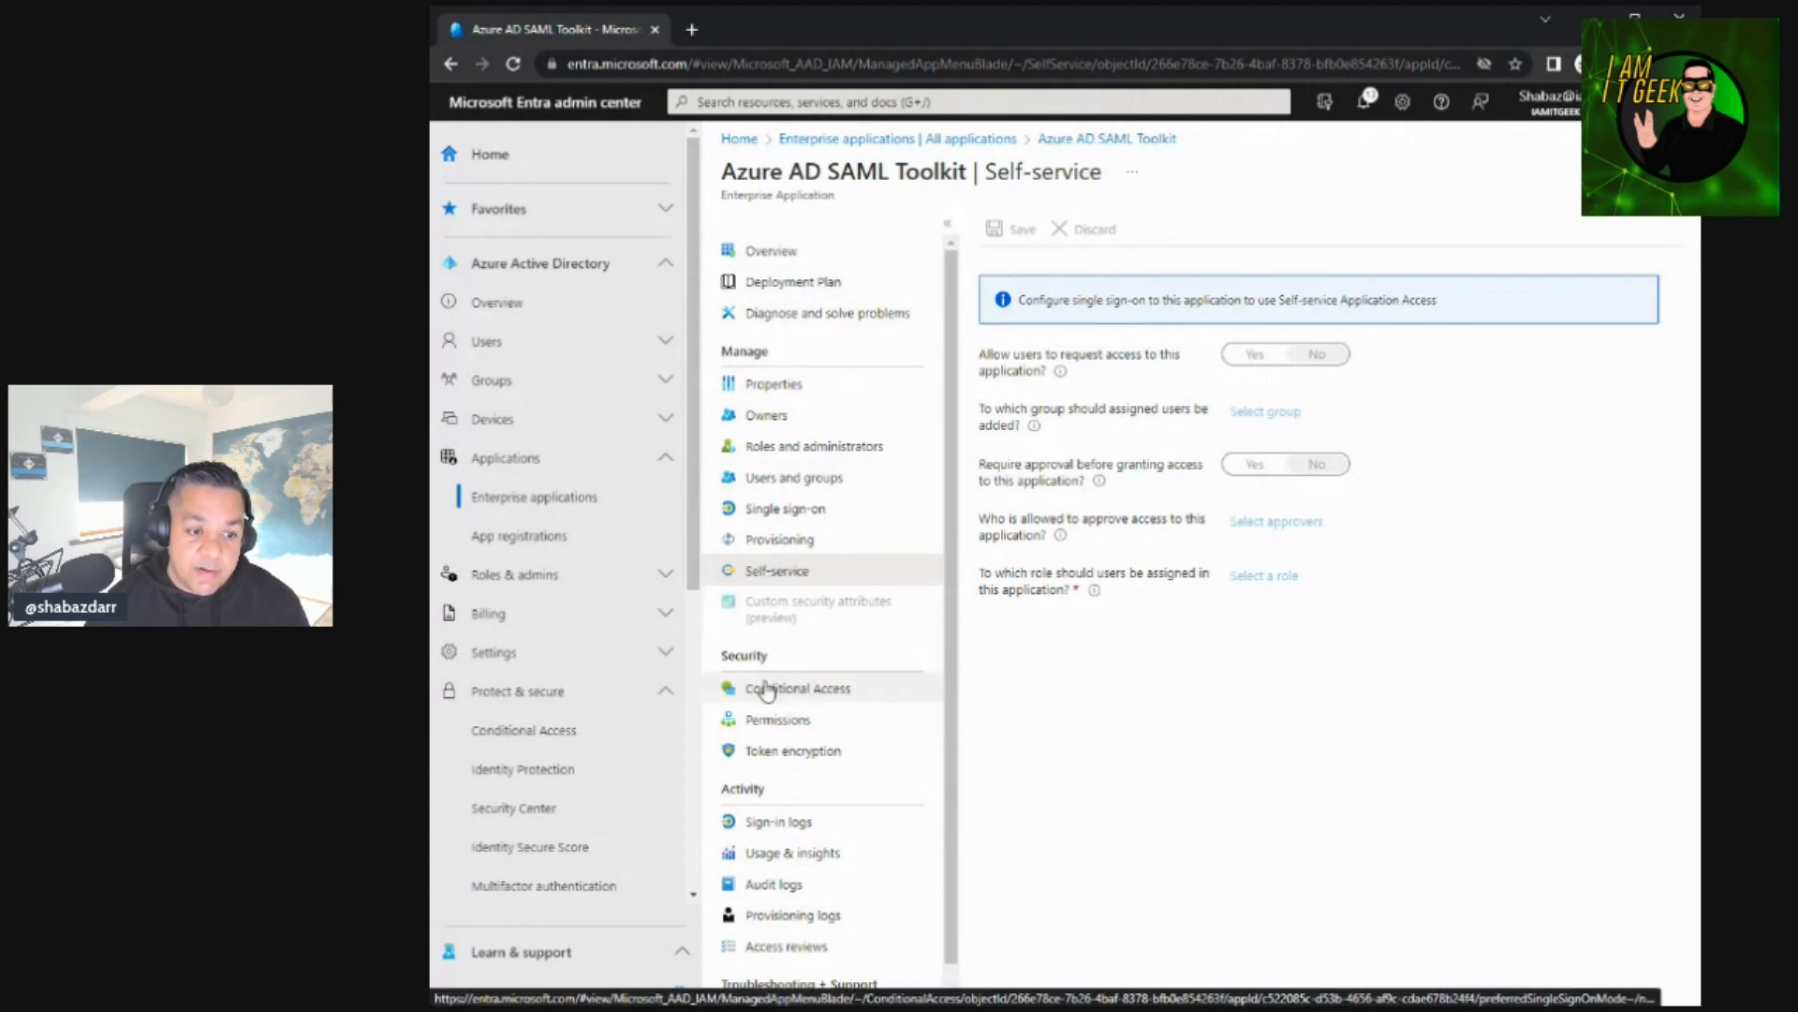
- Review the toolkit's permissions and token encryption, including the certificate import, and return to the list of all enterprise applications
click(808, 726)
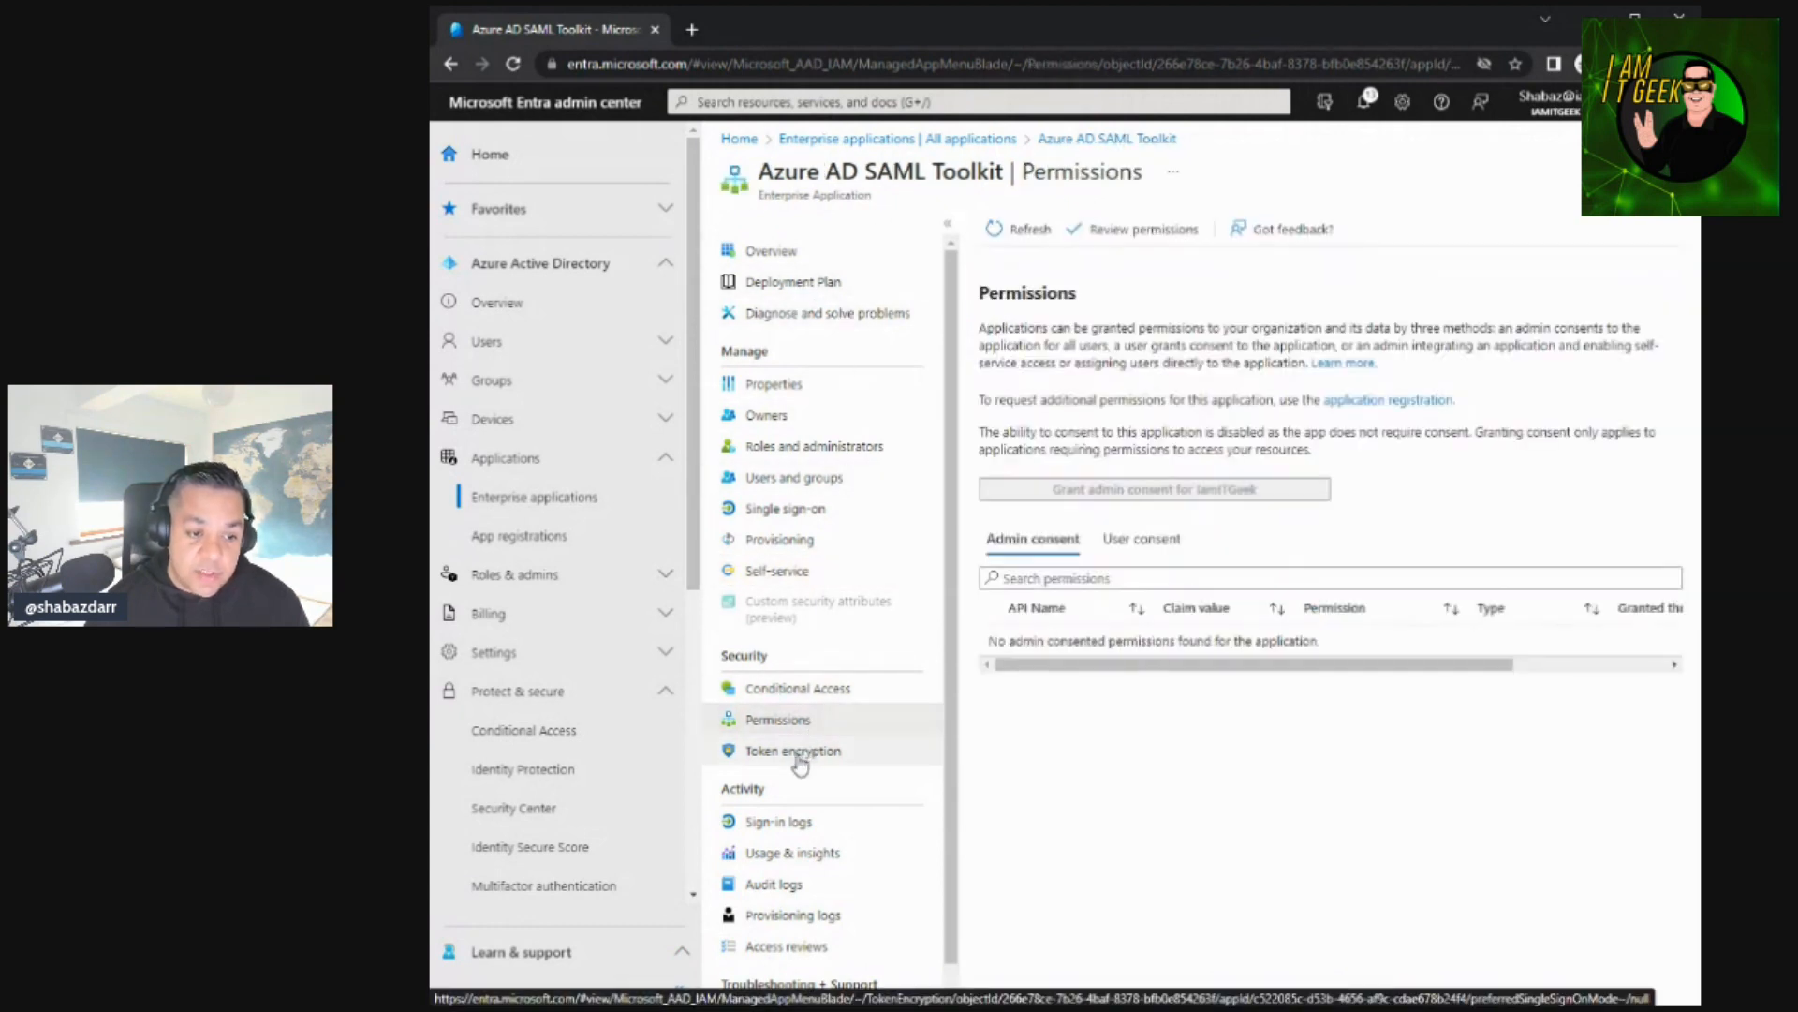
click(799, 760)
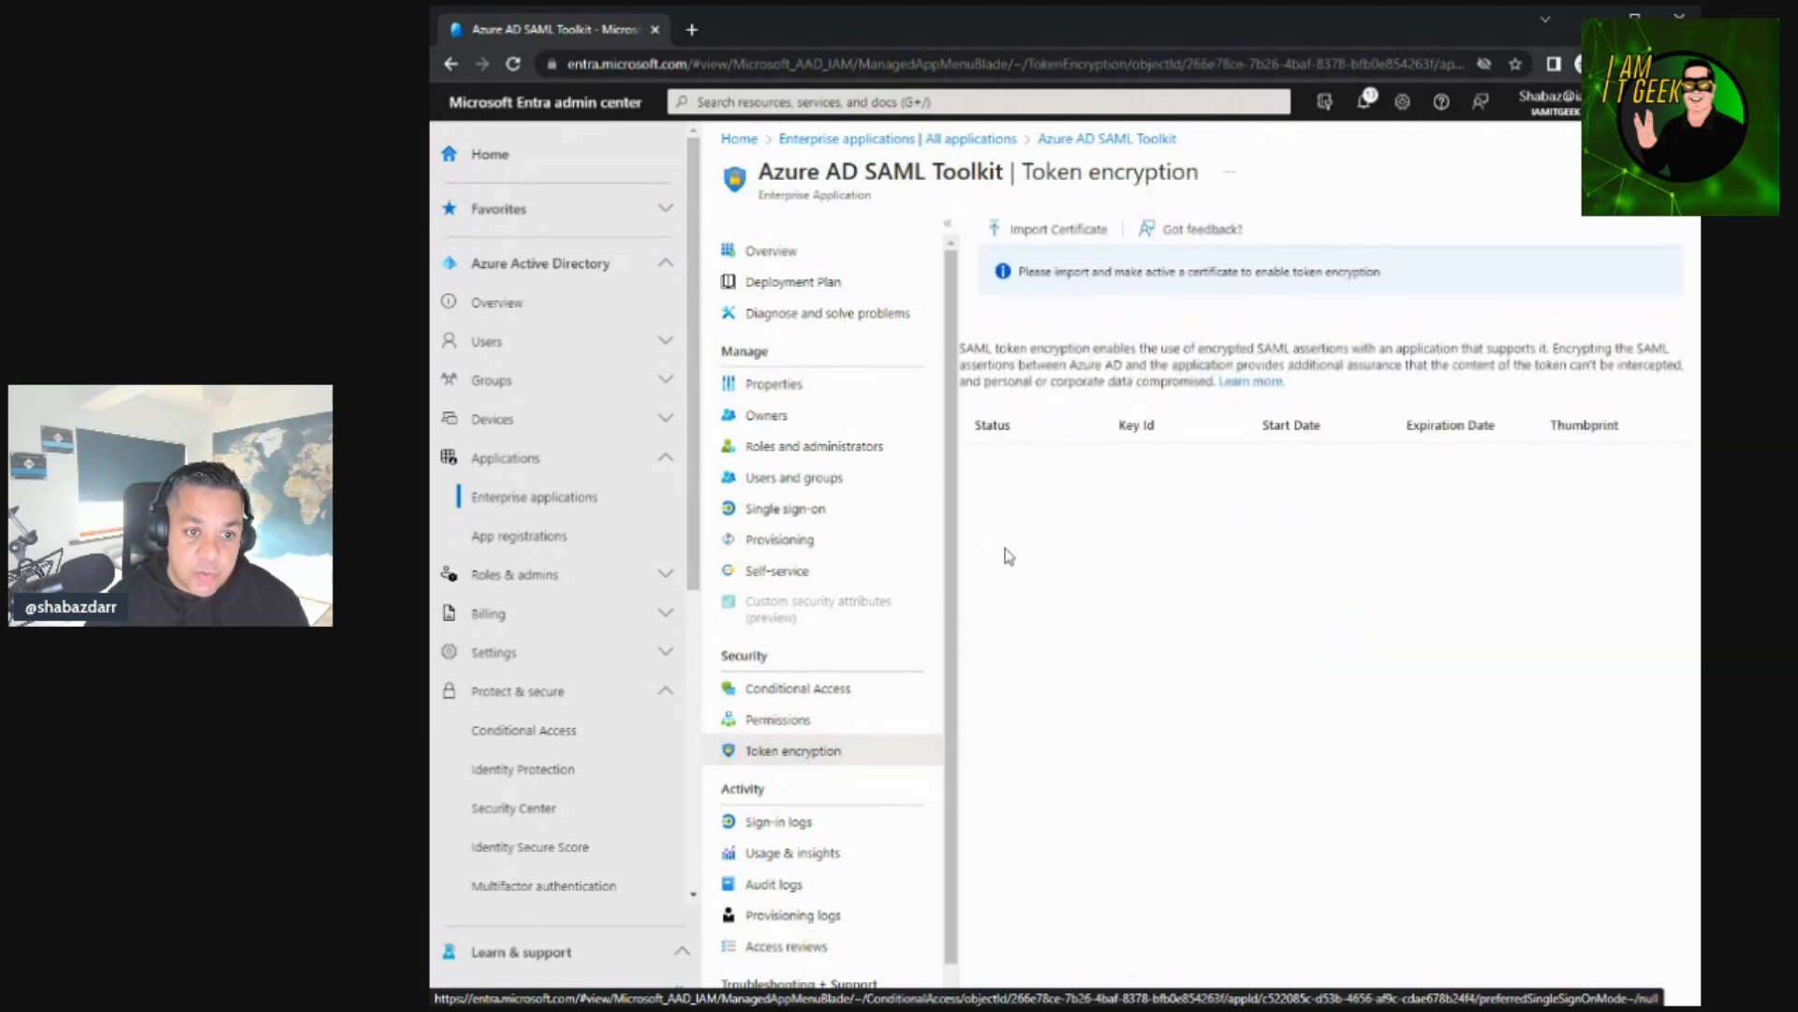
click(1060, 234)
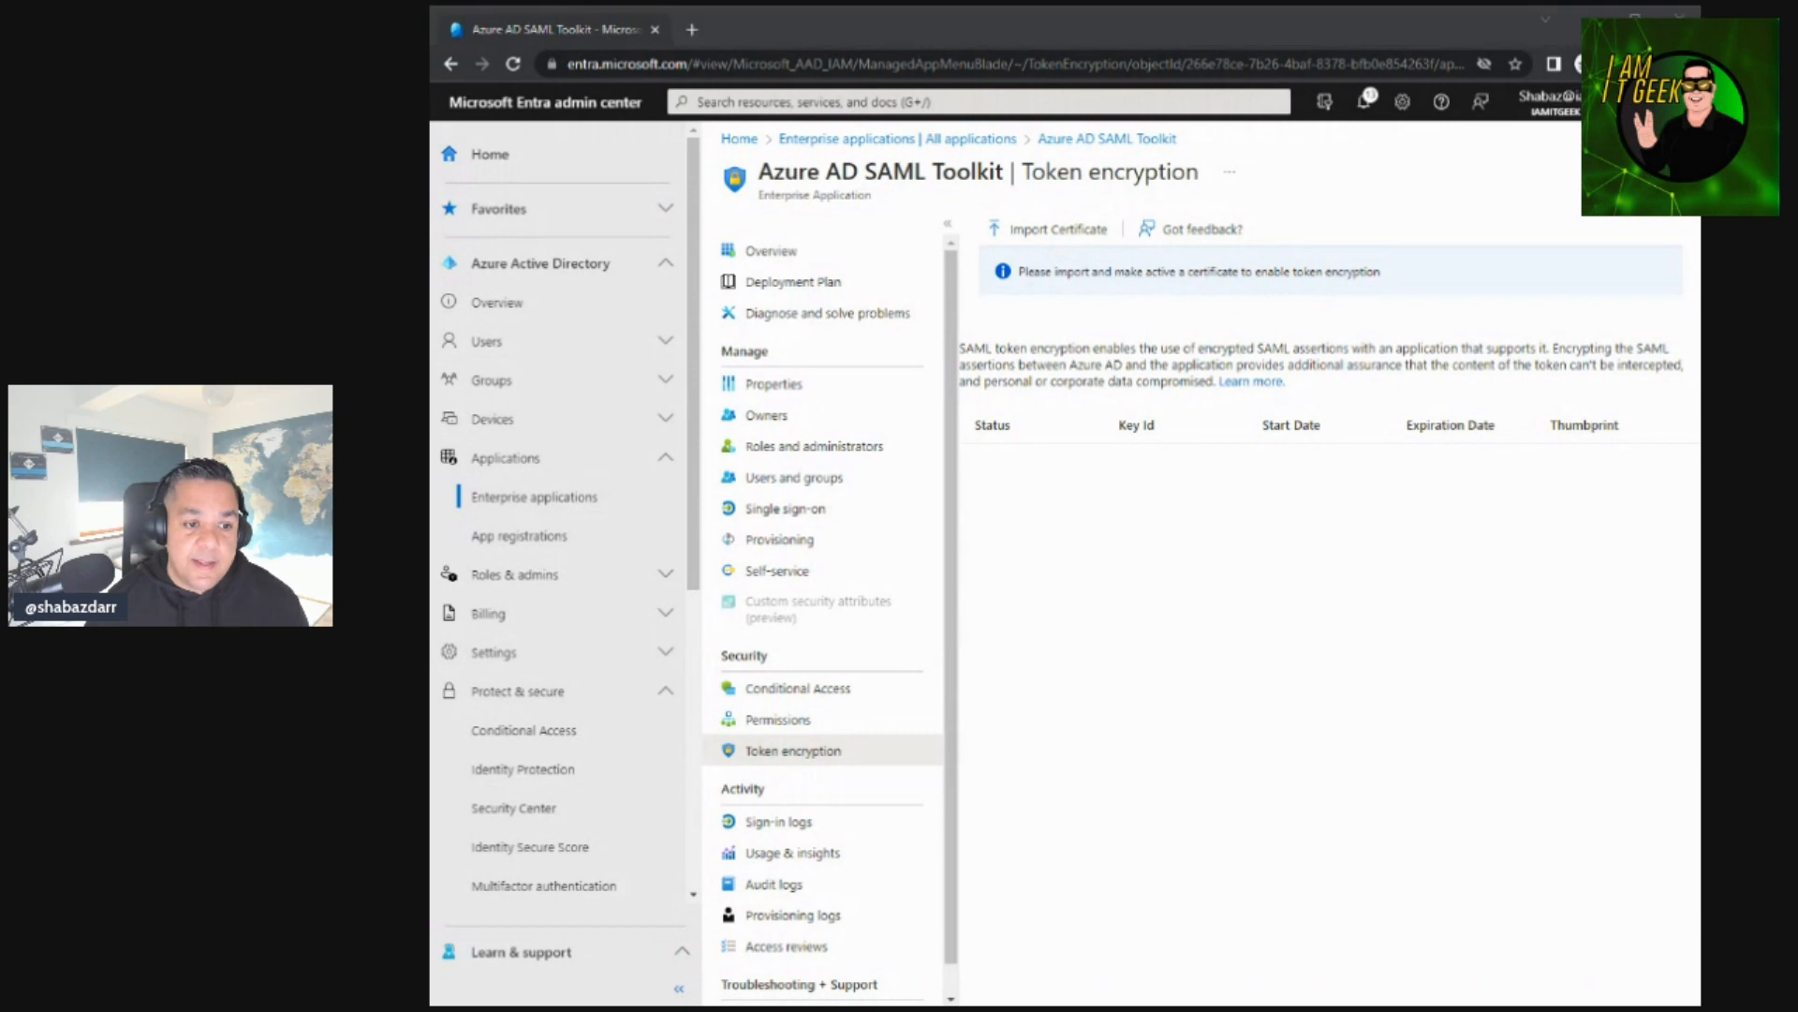
click(1666, 483)
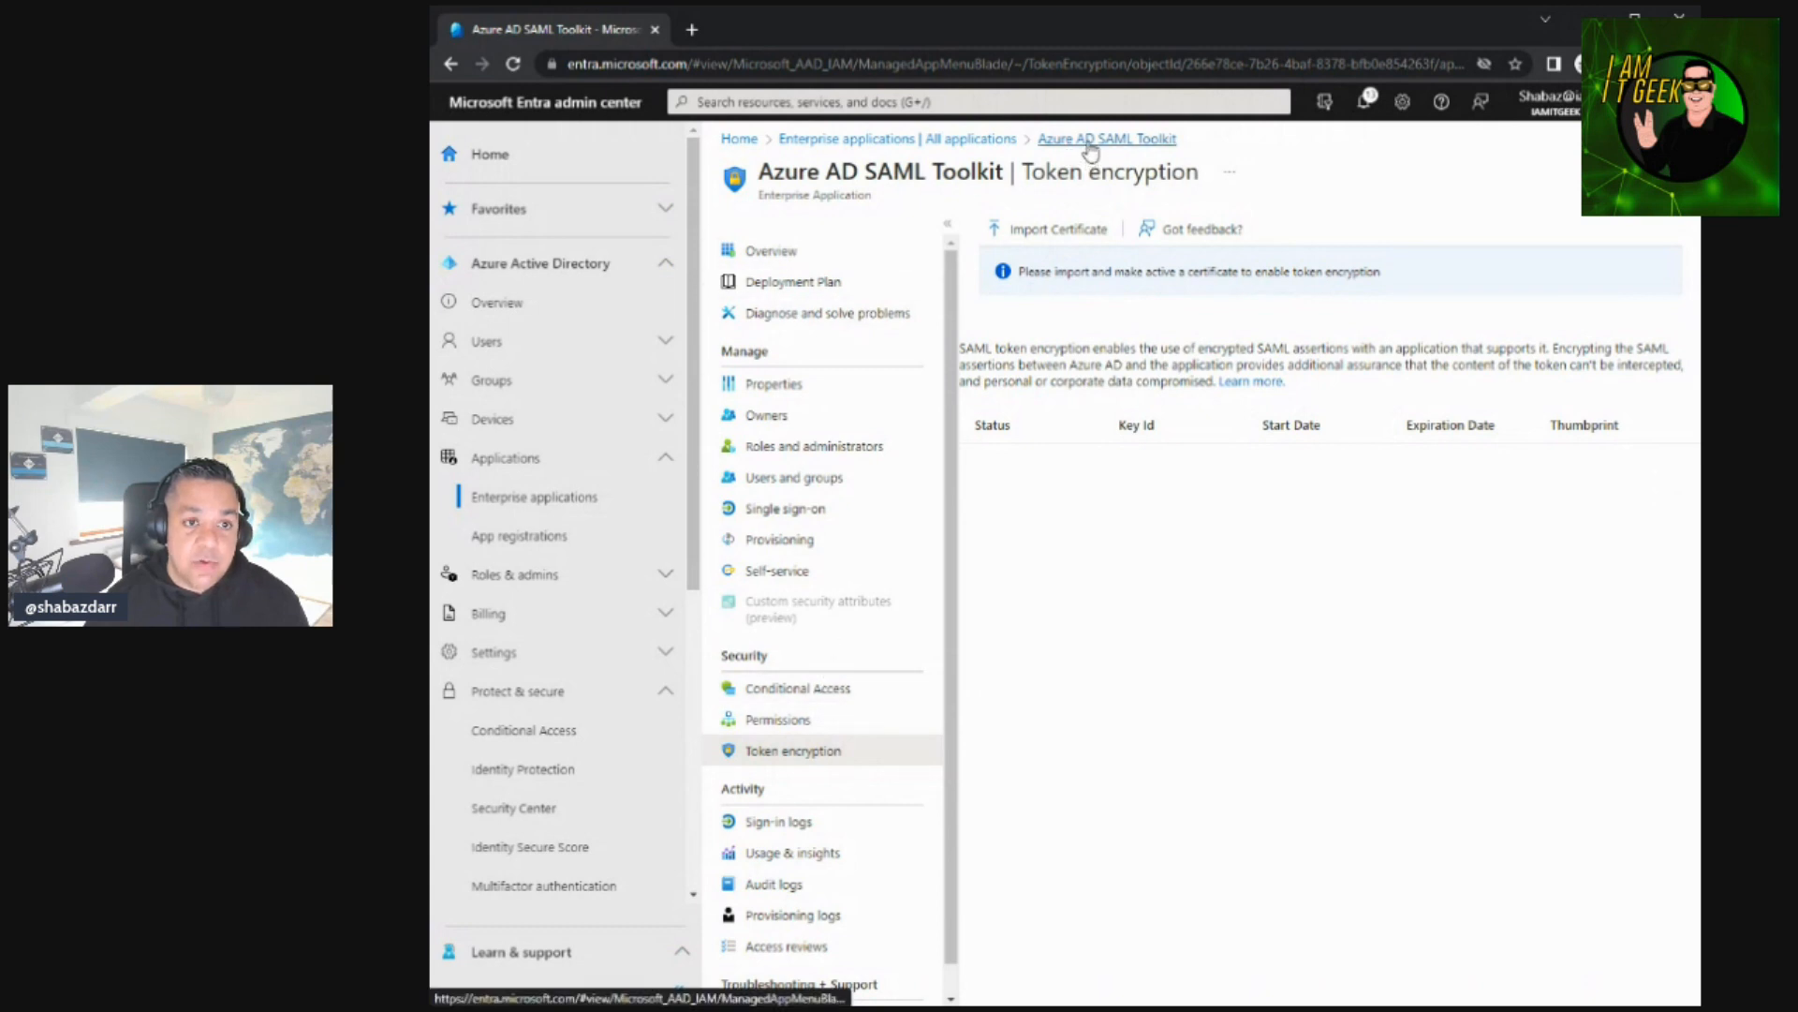
click(991, 140)
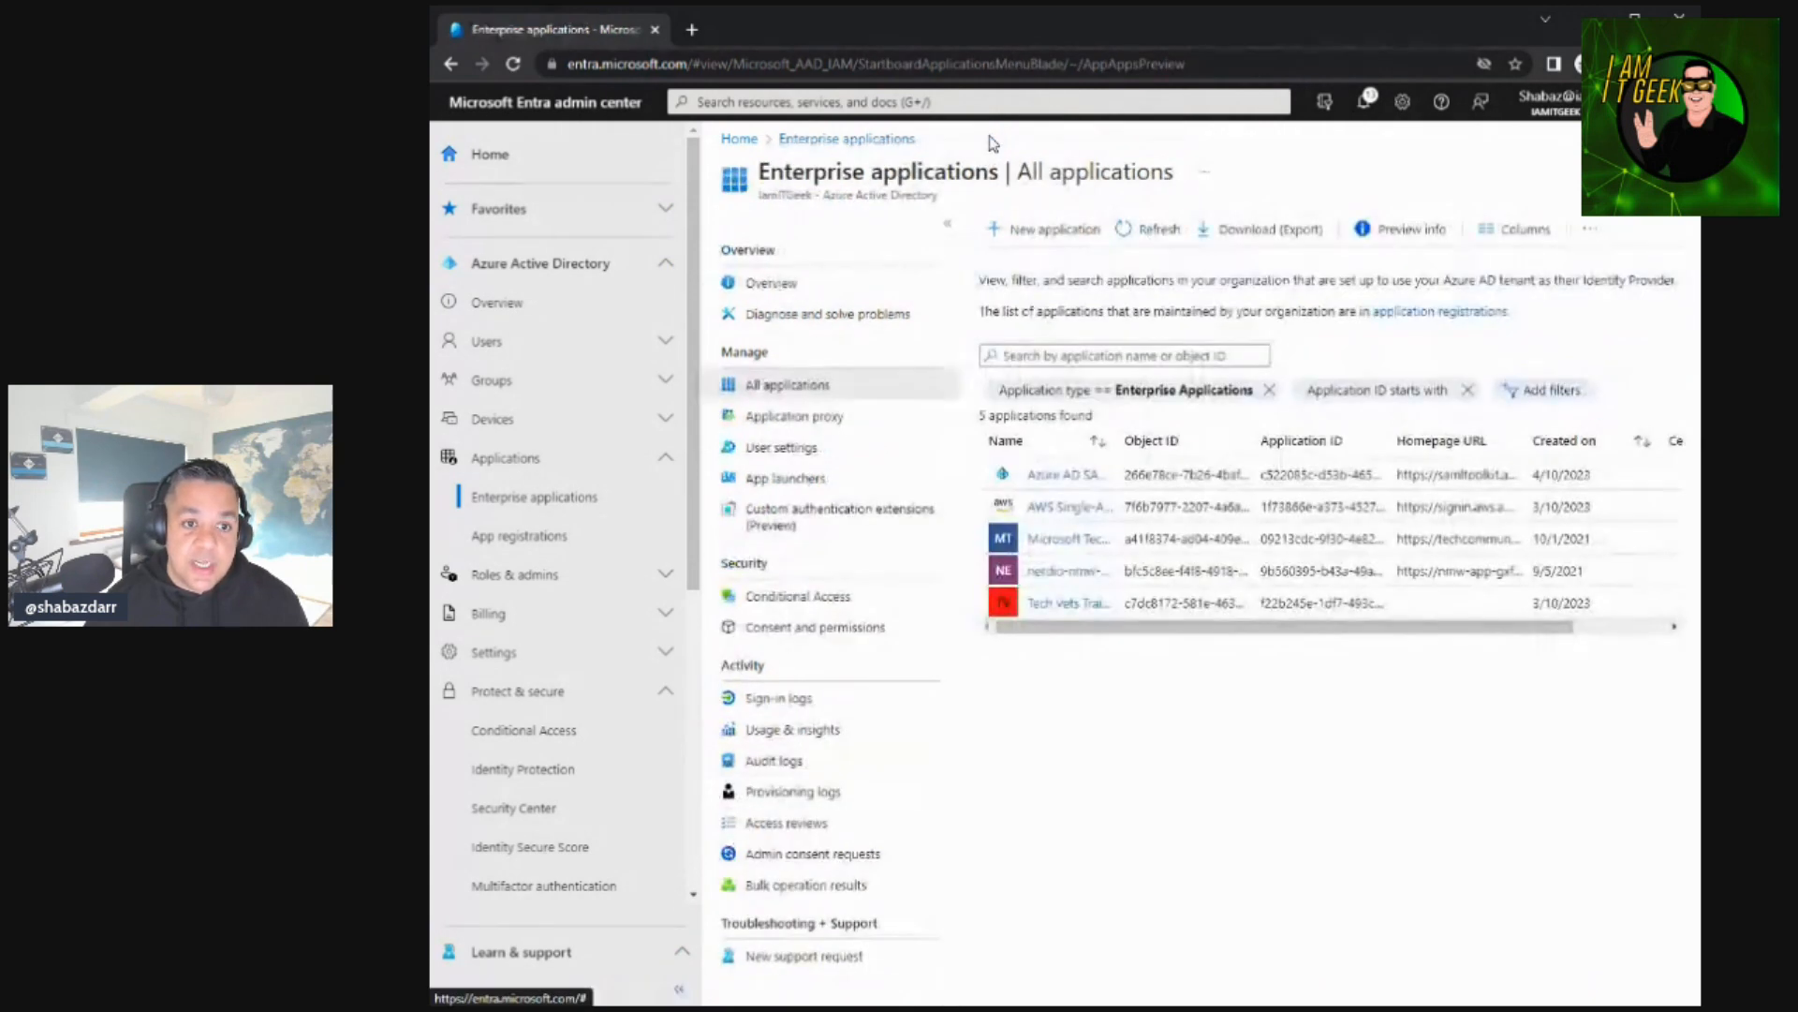
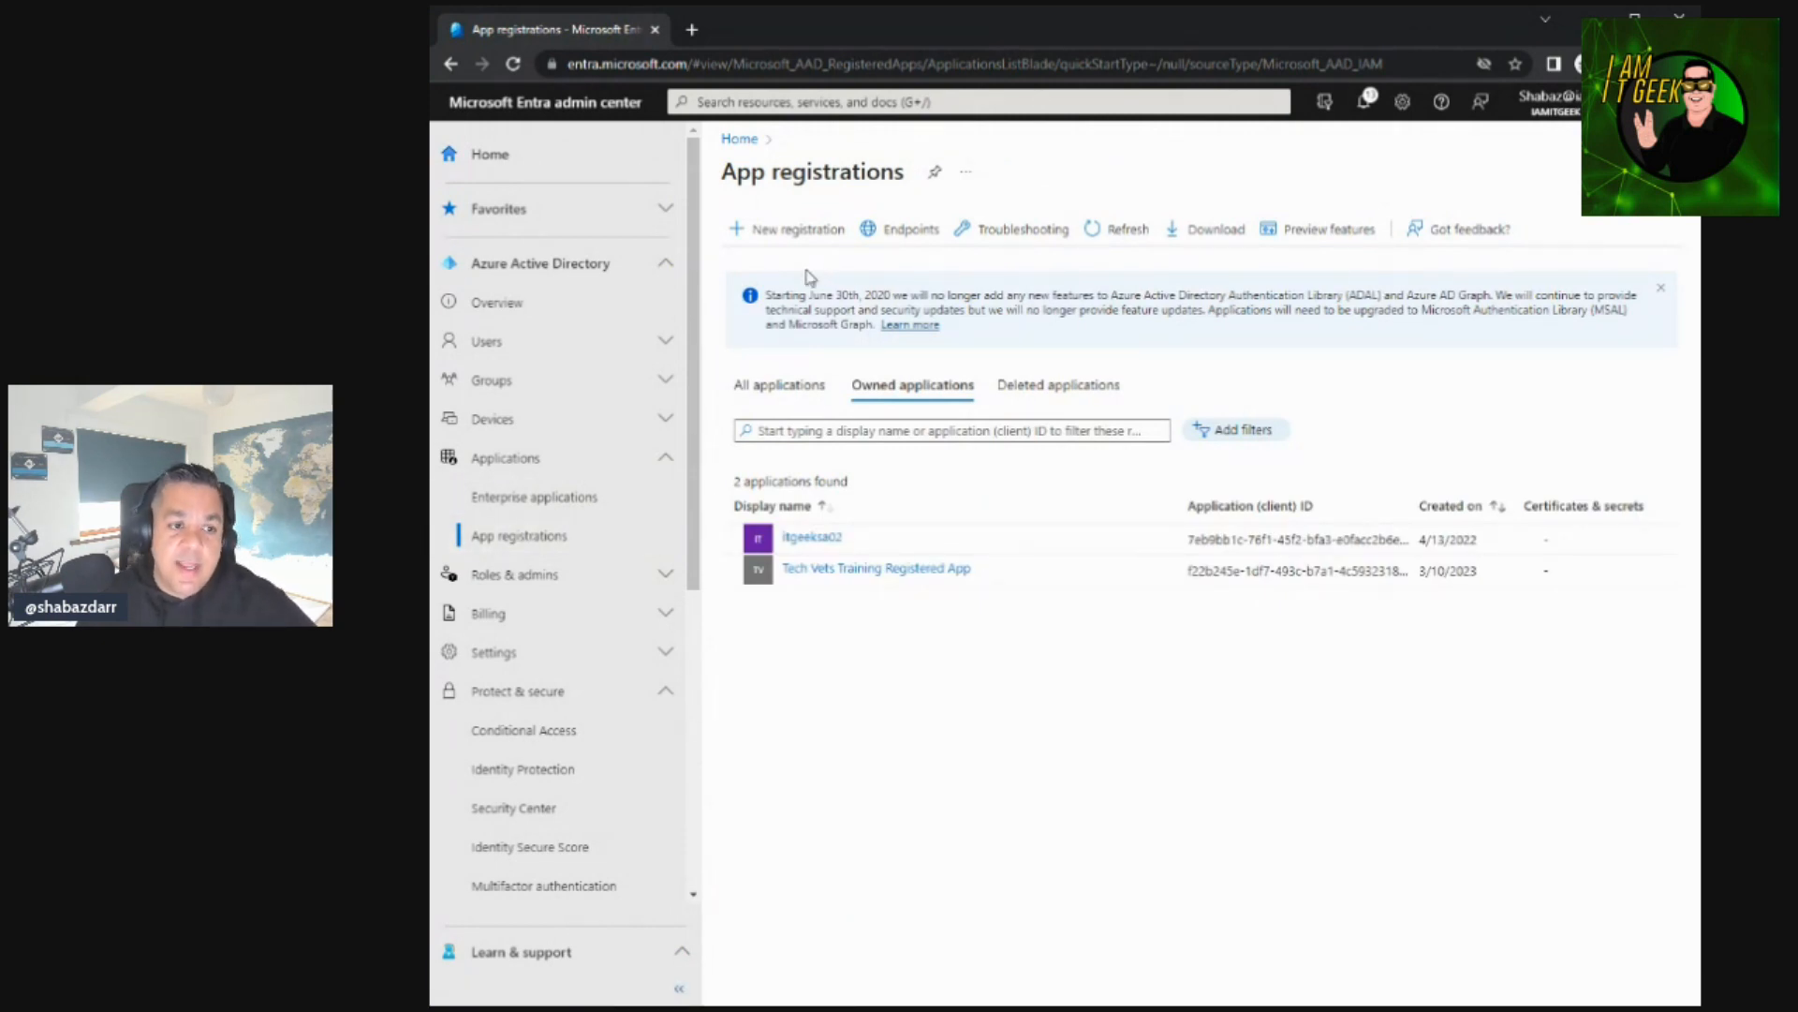
- Open the itgeeksa02 app registration and review its branding, authentication, certificates and secrets, and token configuration
click(896, 541)
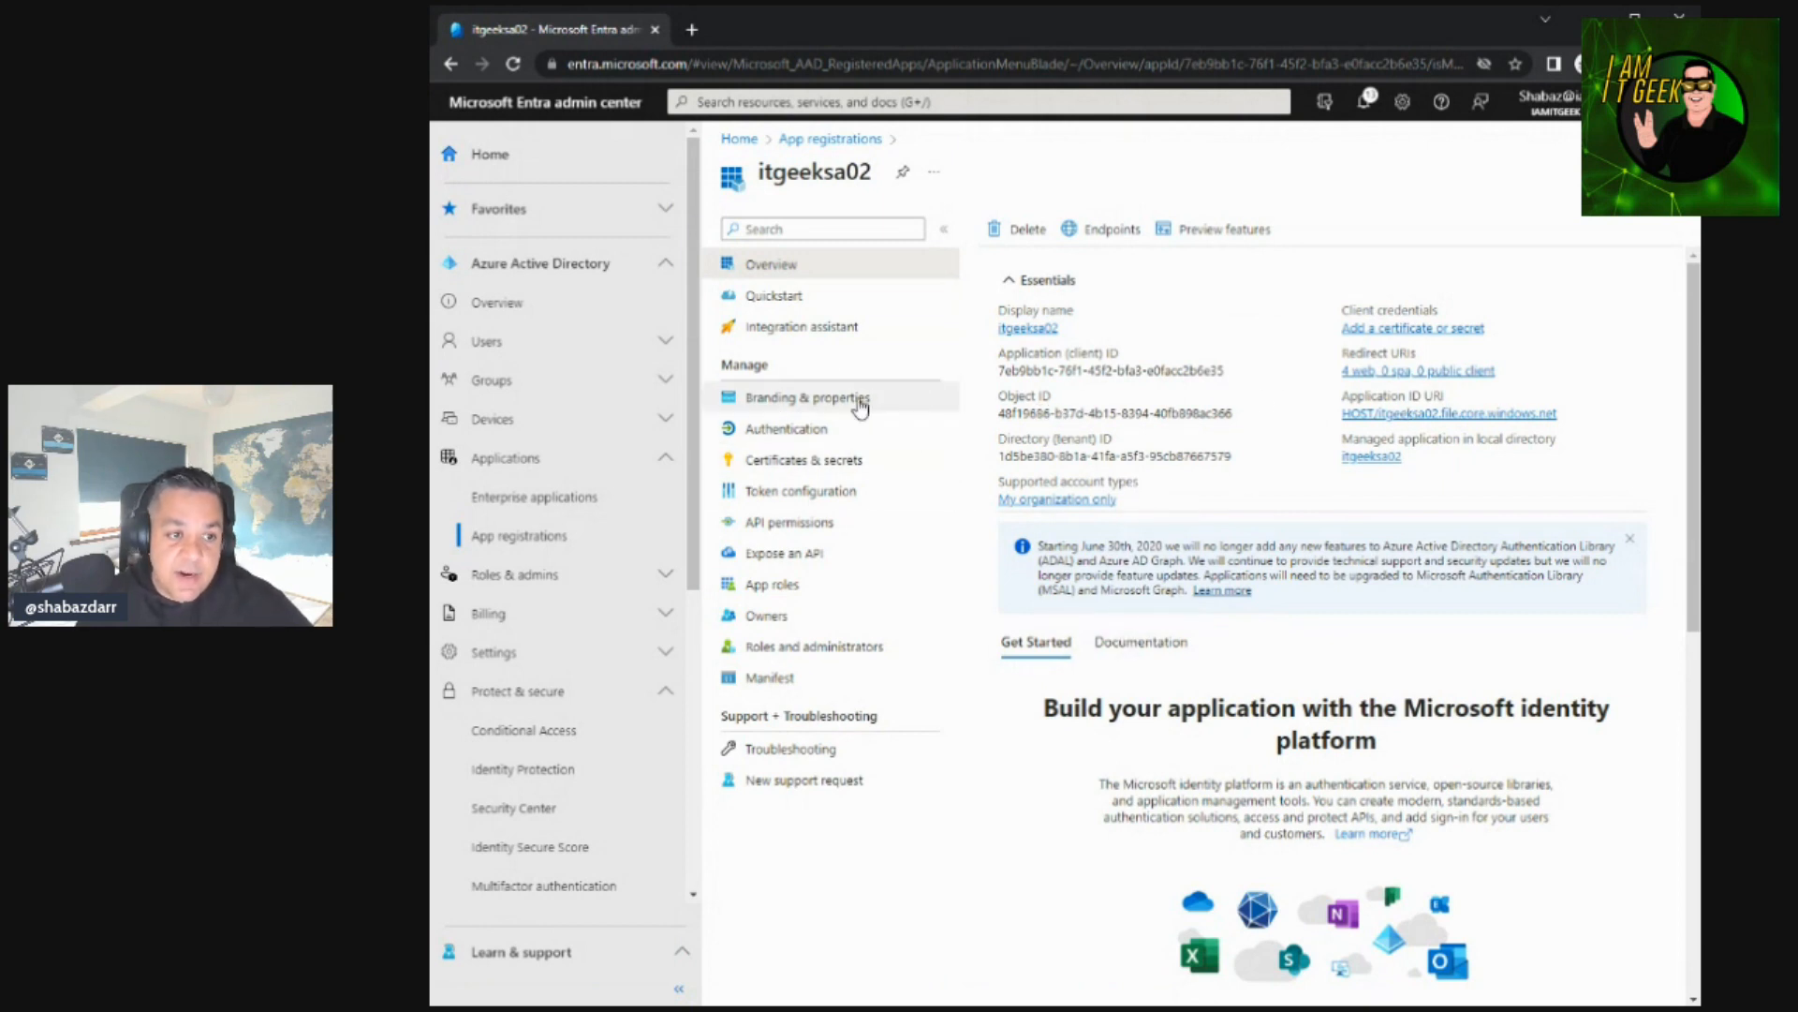
click(792, 397)
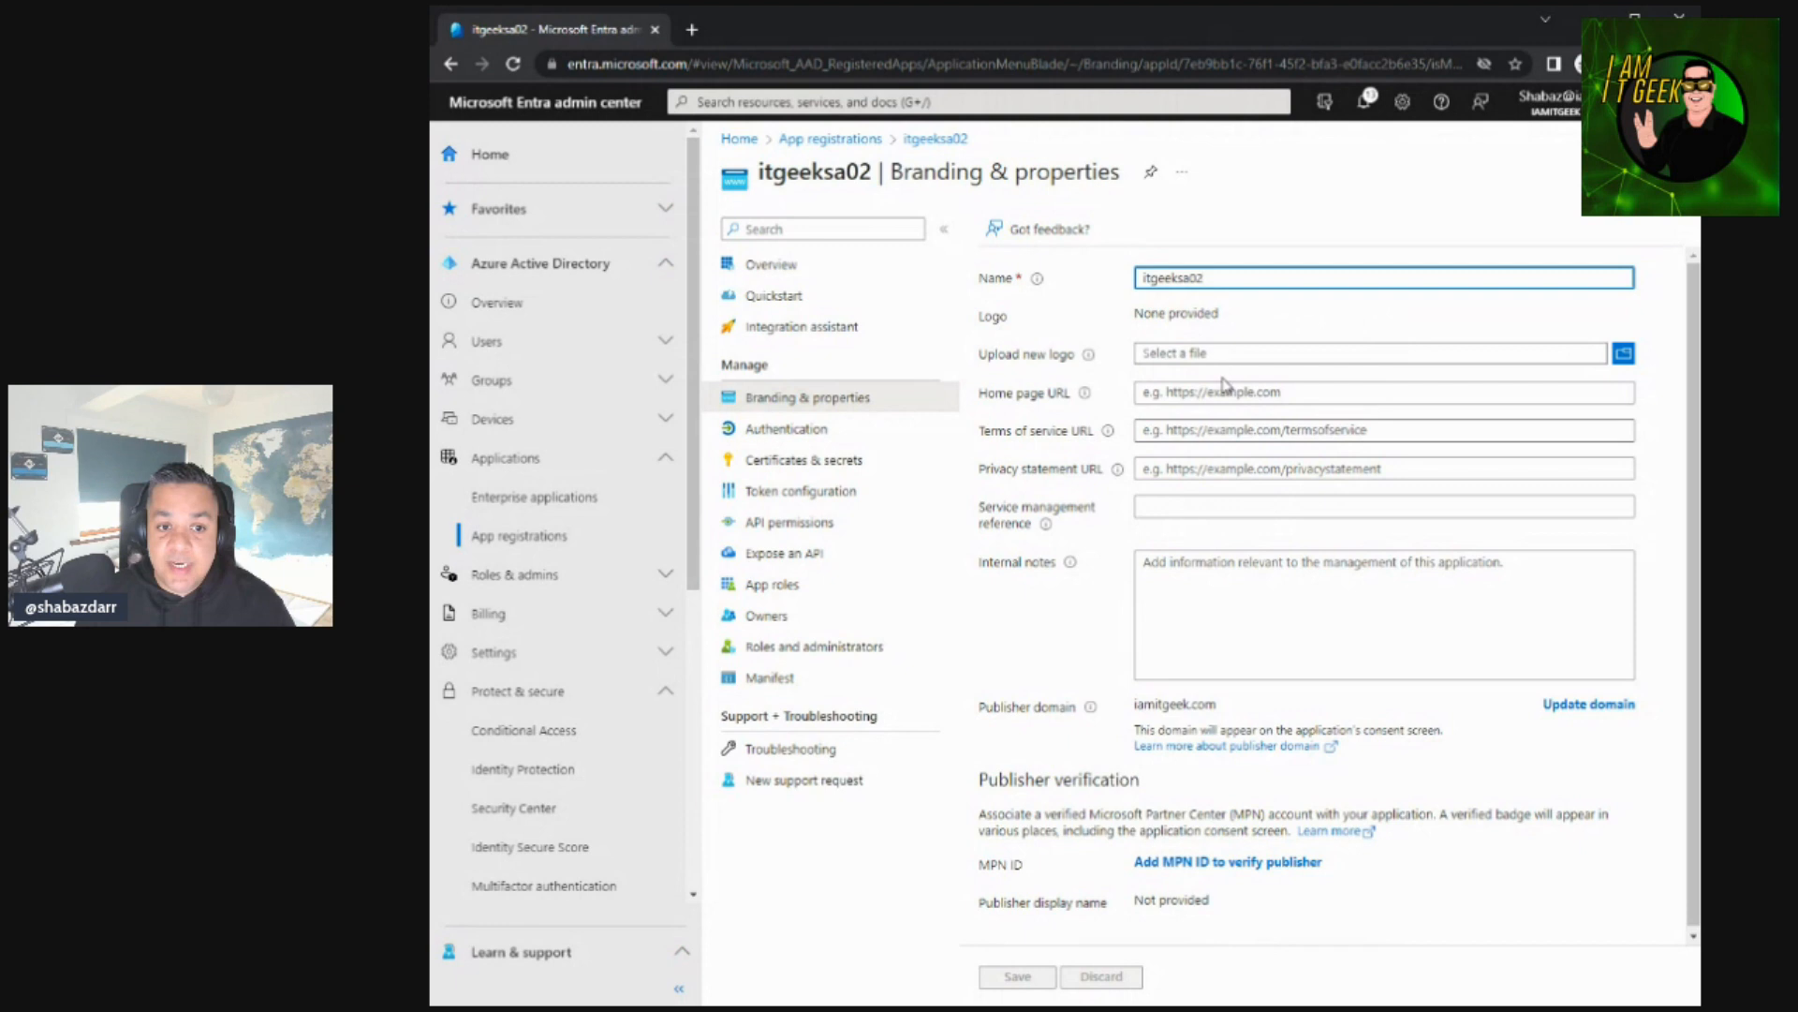
click(803, 432)
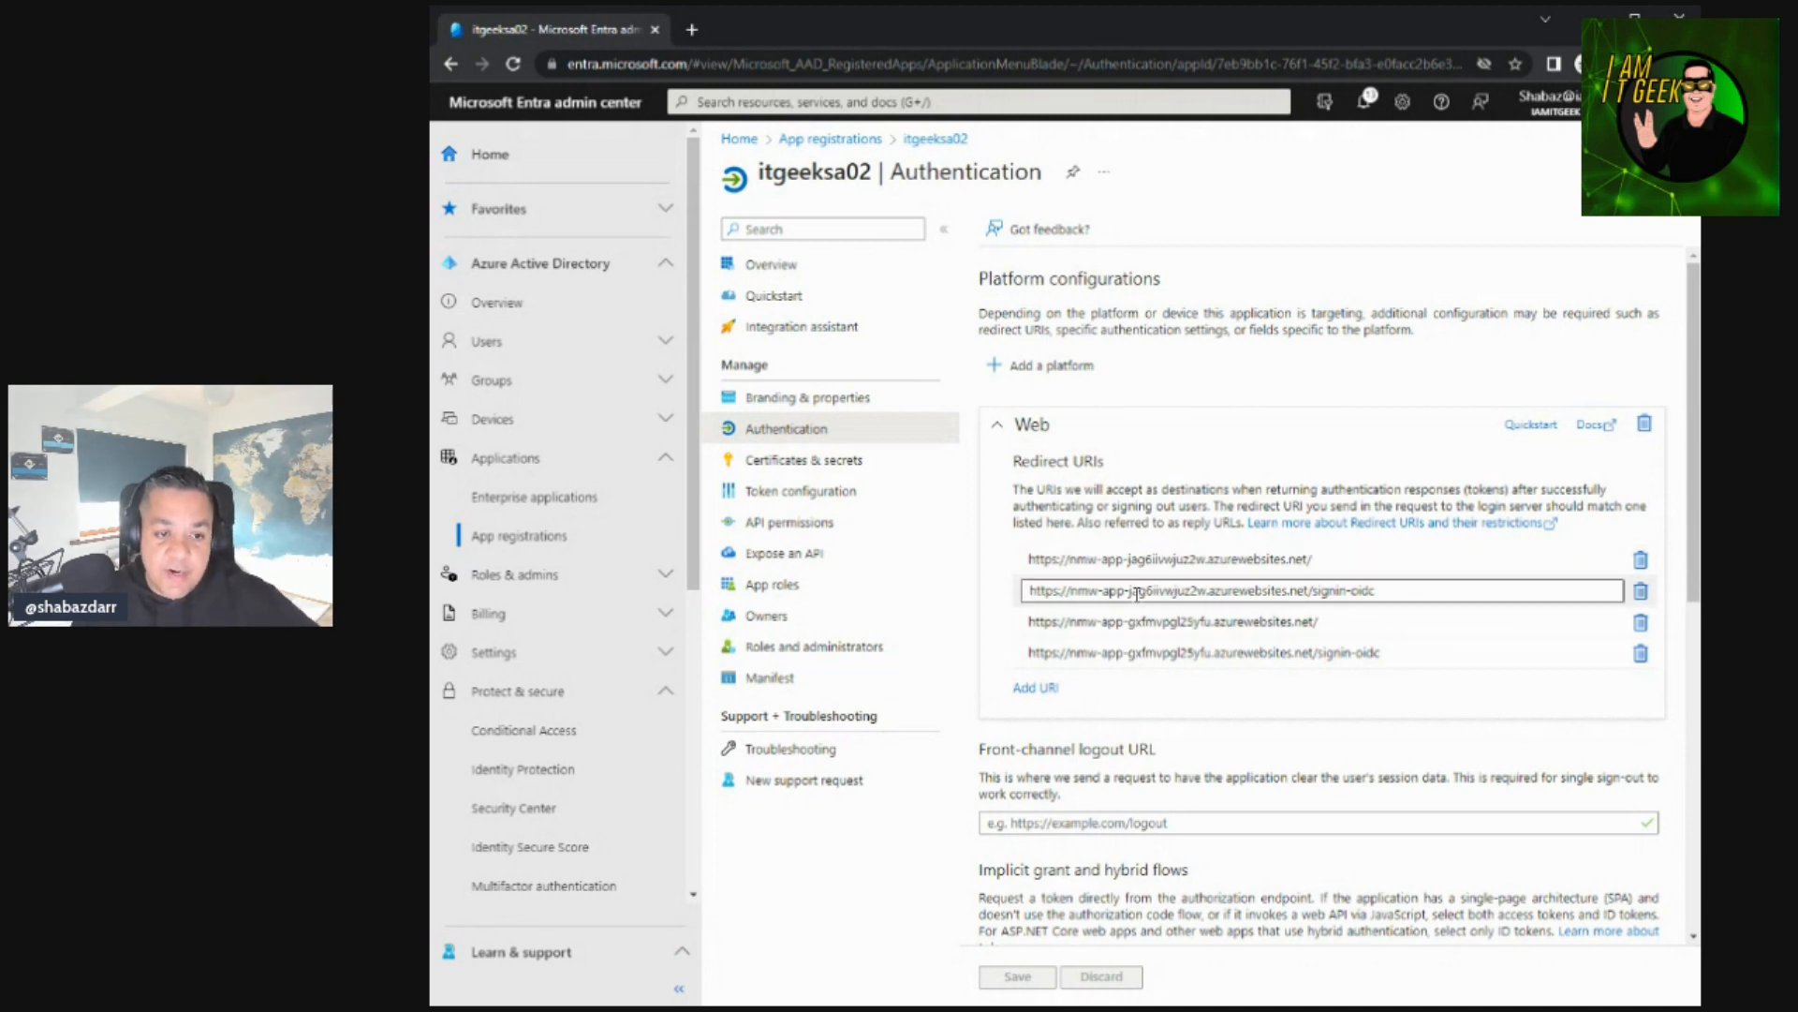
scroll(1166, 614, down, 3)
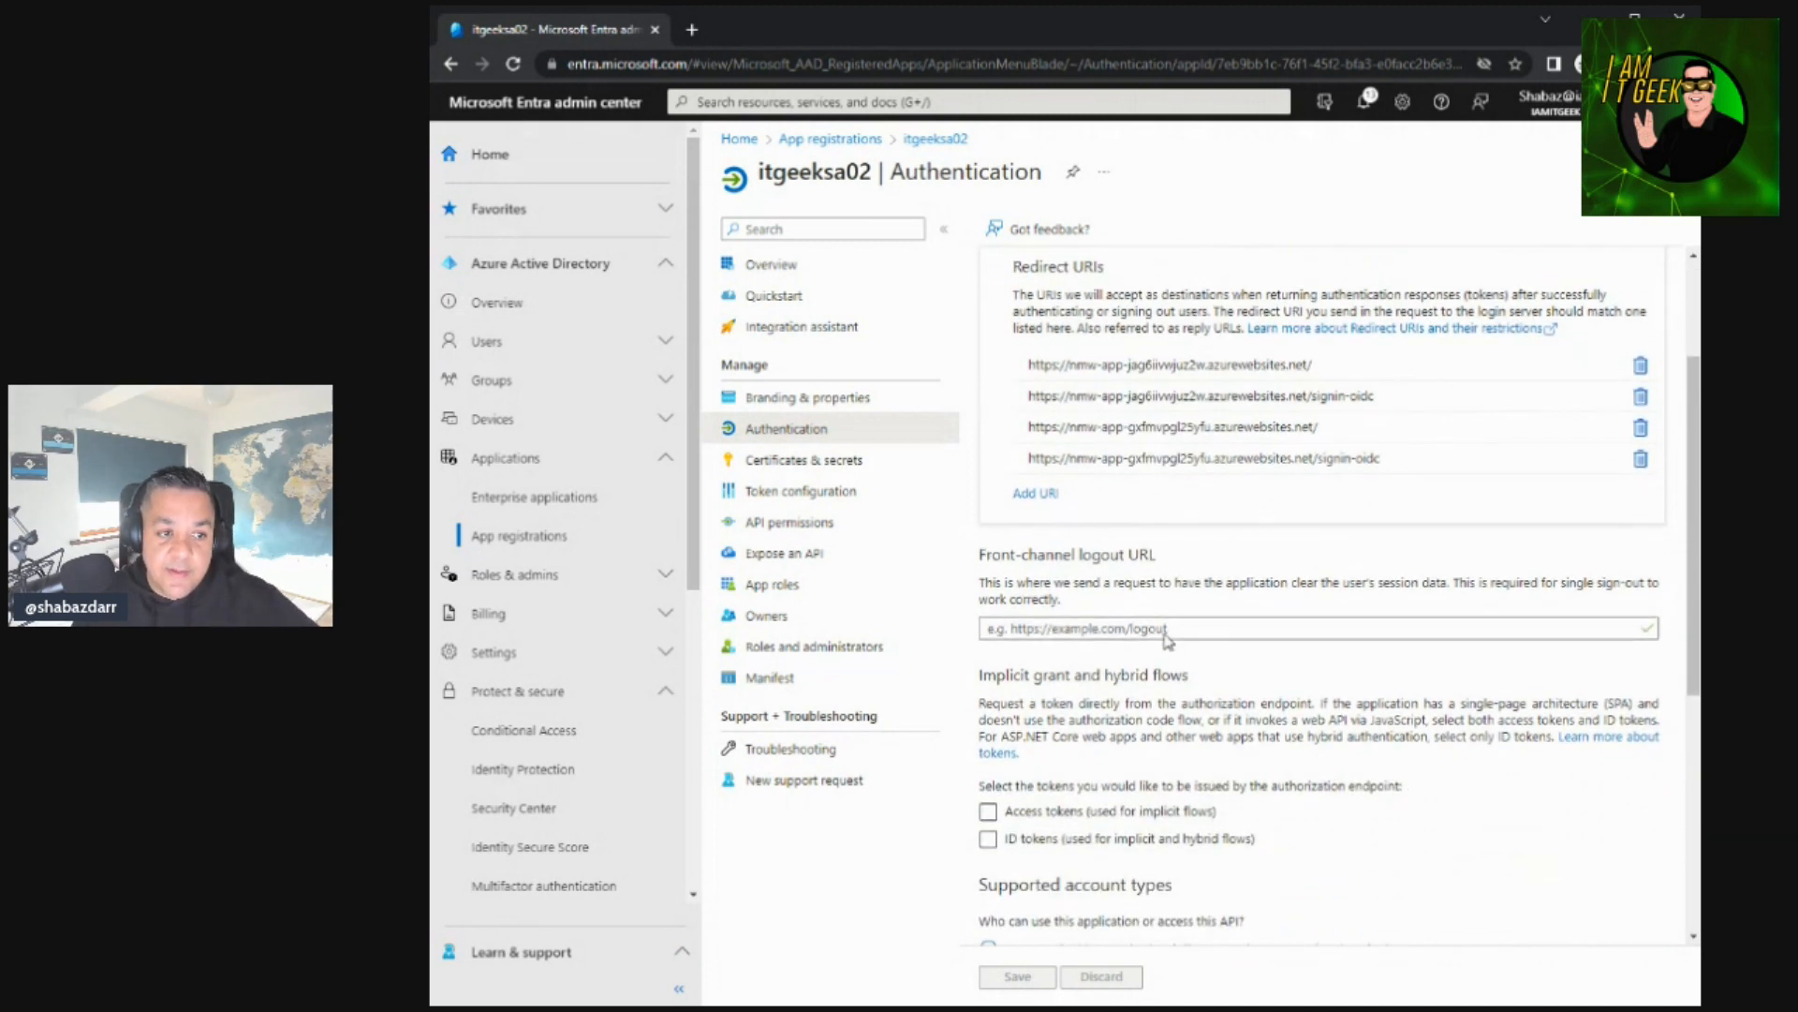
click(822, 460)
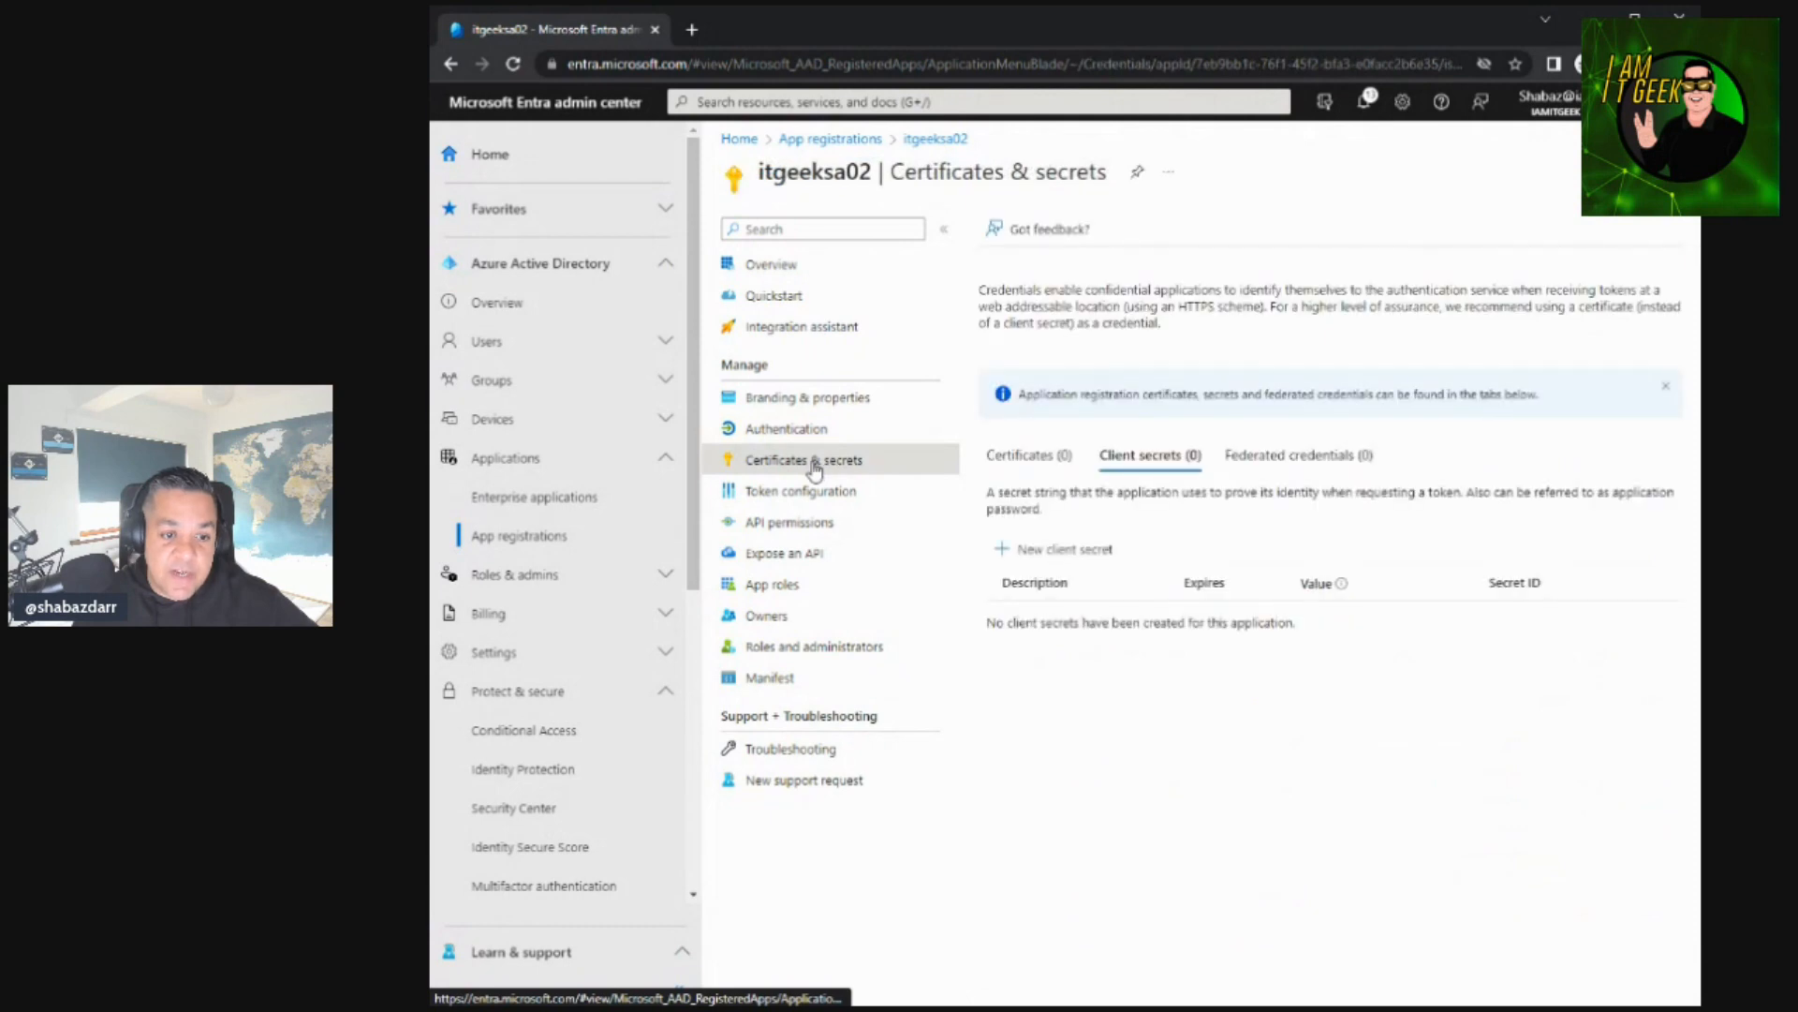
click(843, 490)
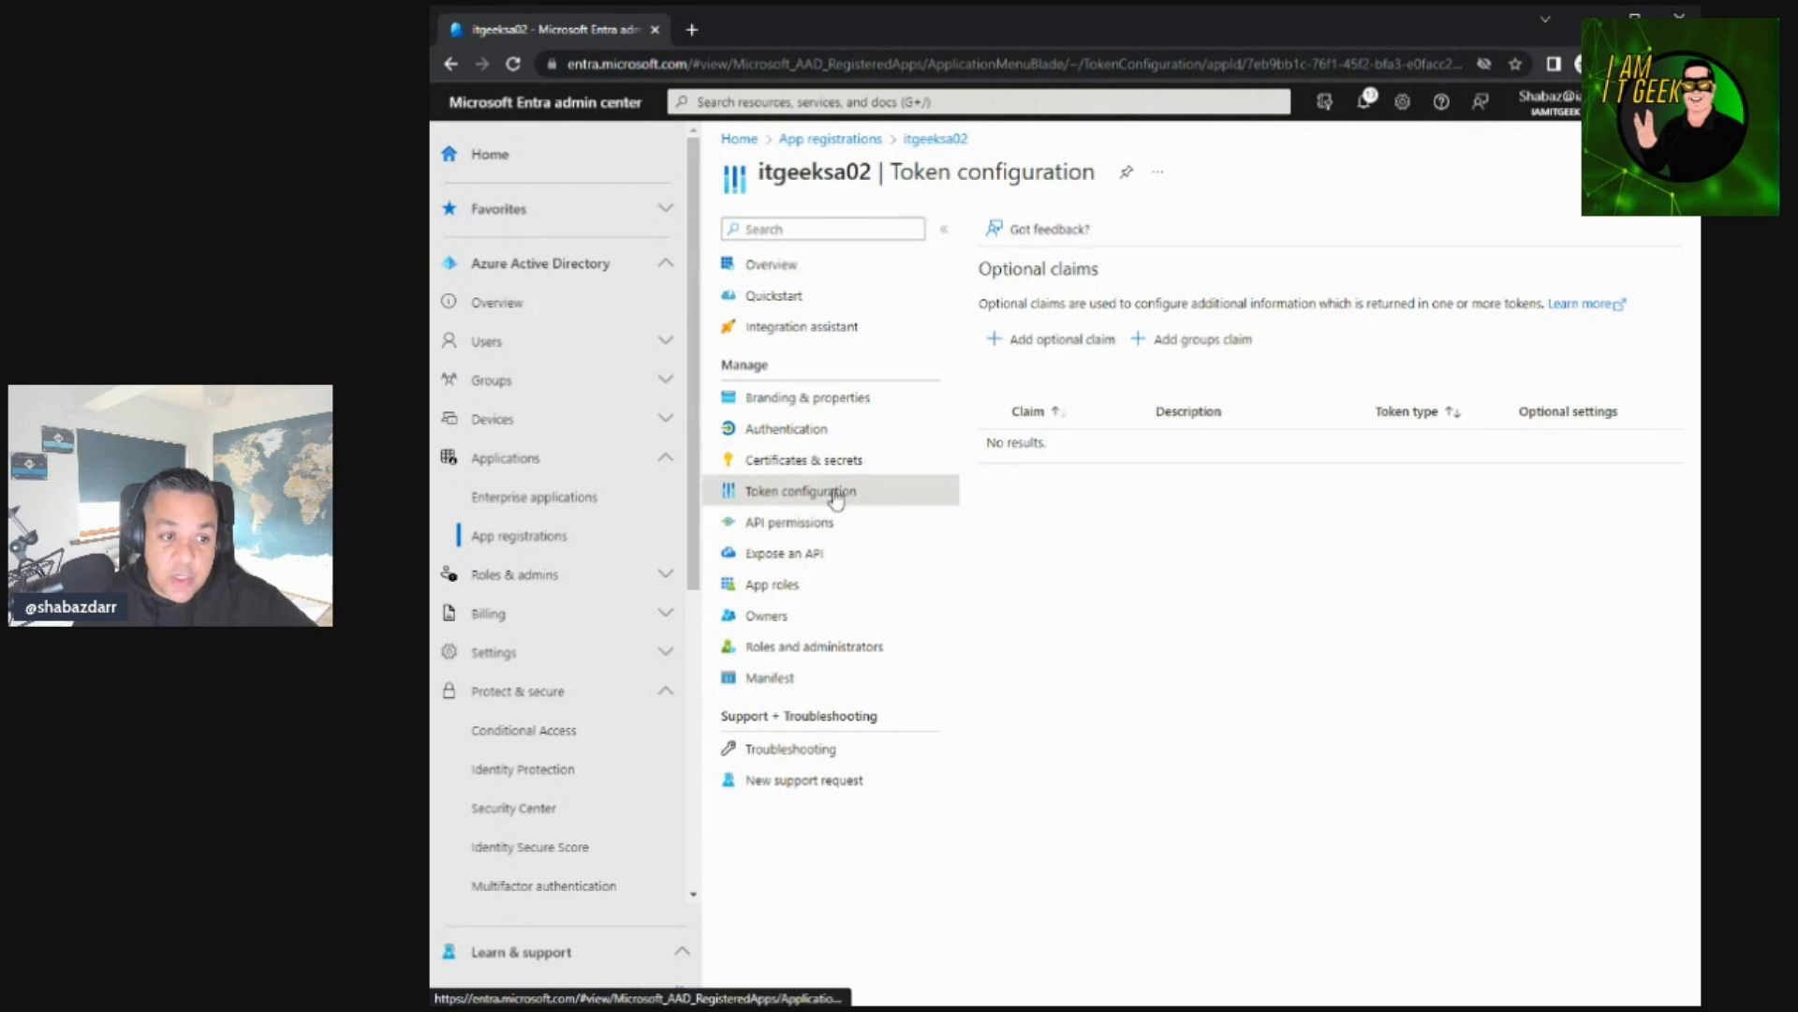
- Review itgeeksa02's API permissions, exposed API, app roles, owners and administrators, and return to the list of app registrations
click(795, 532)
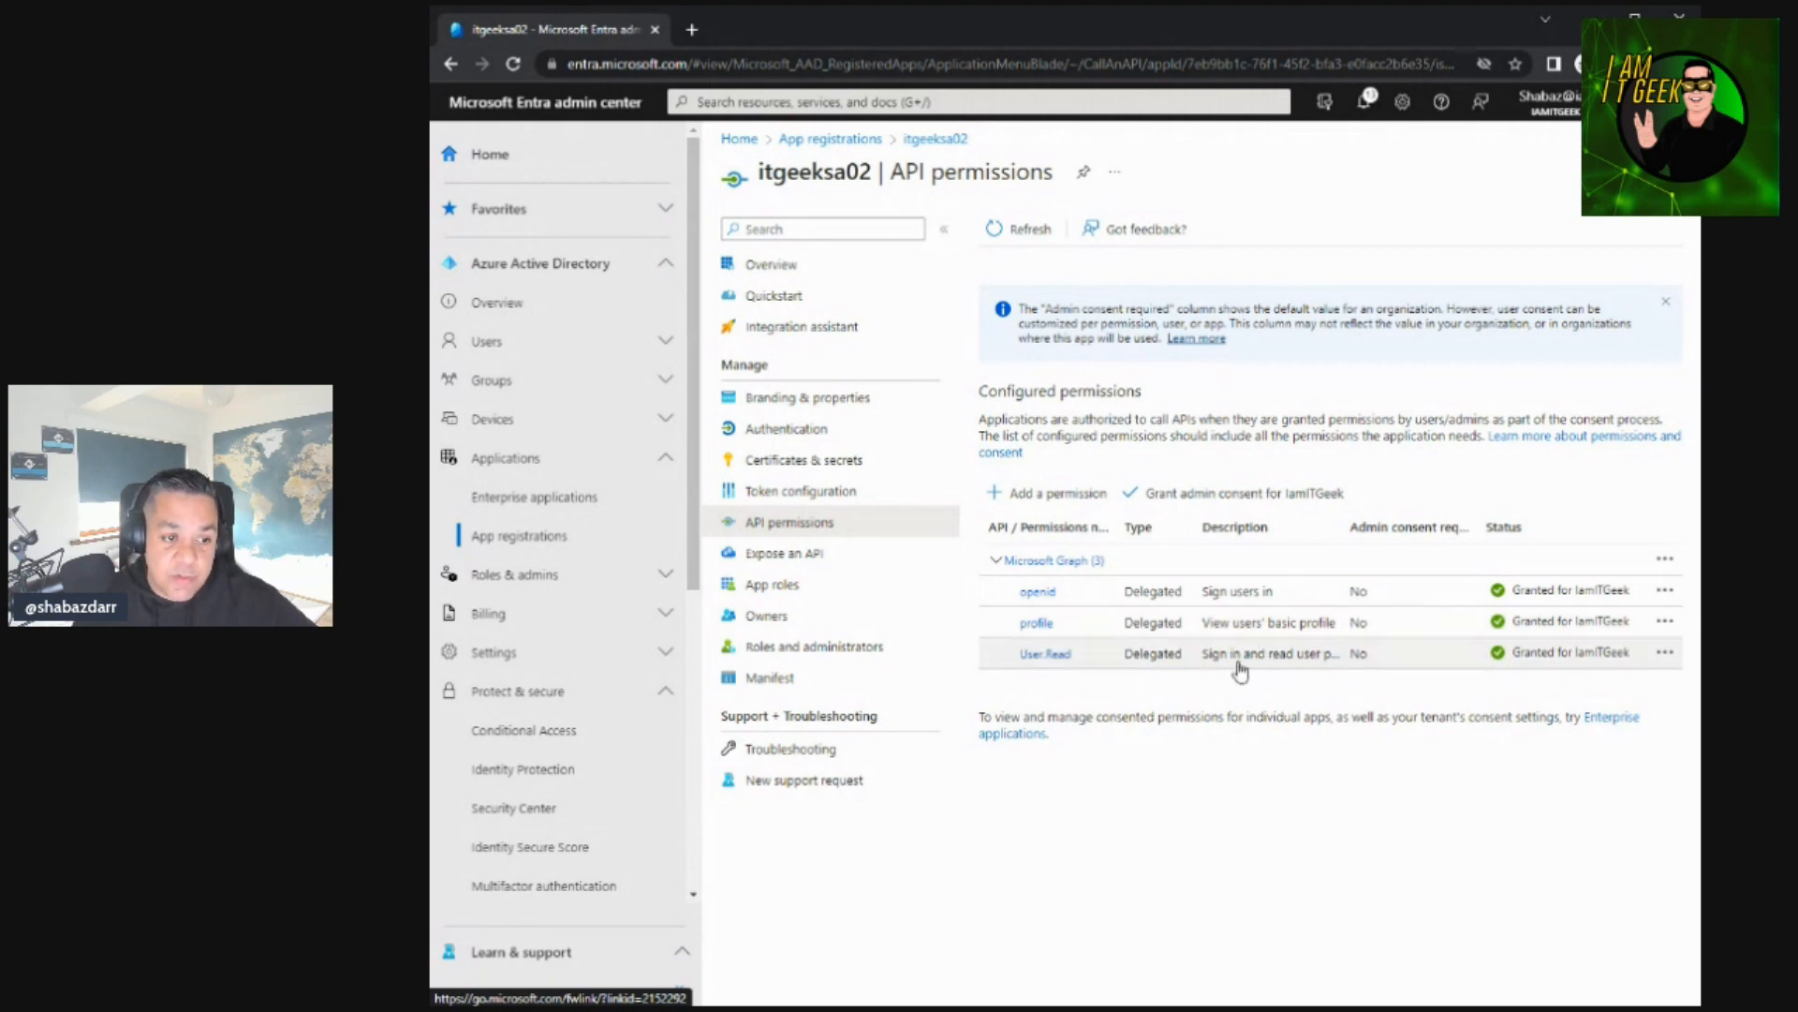
click(824, 573)
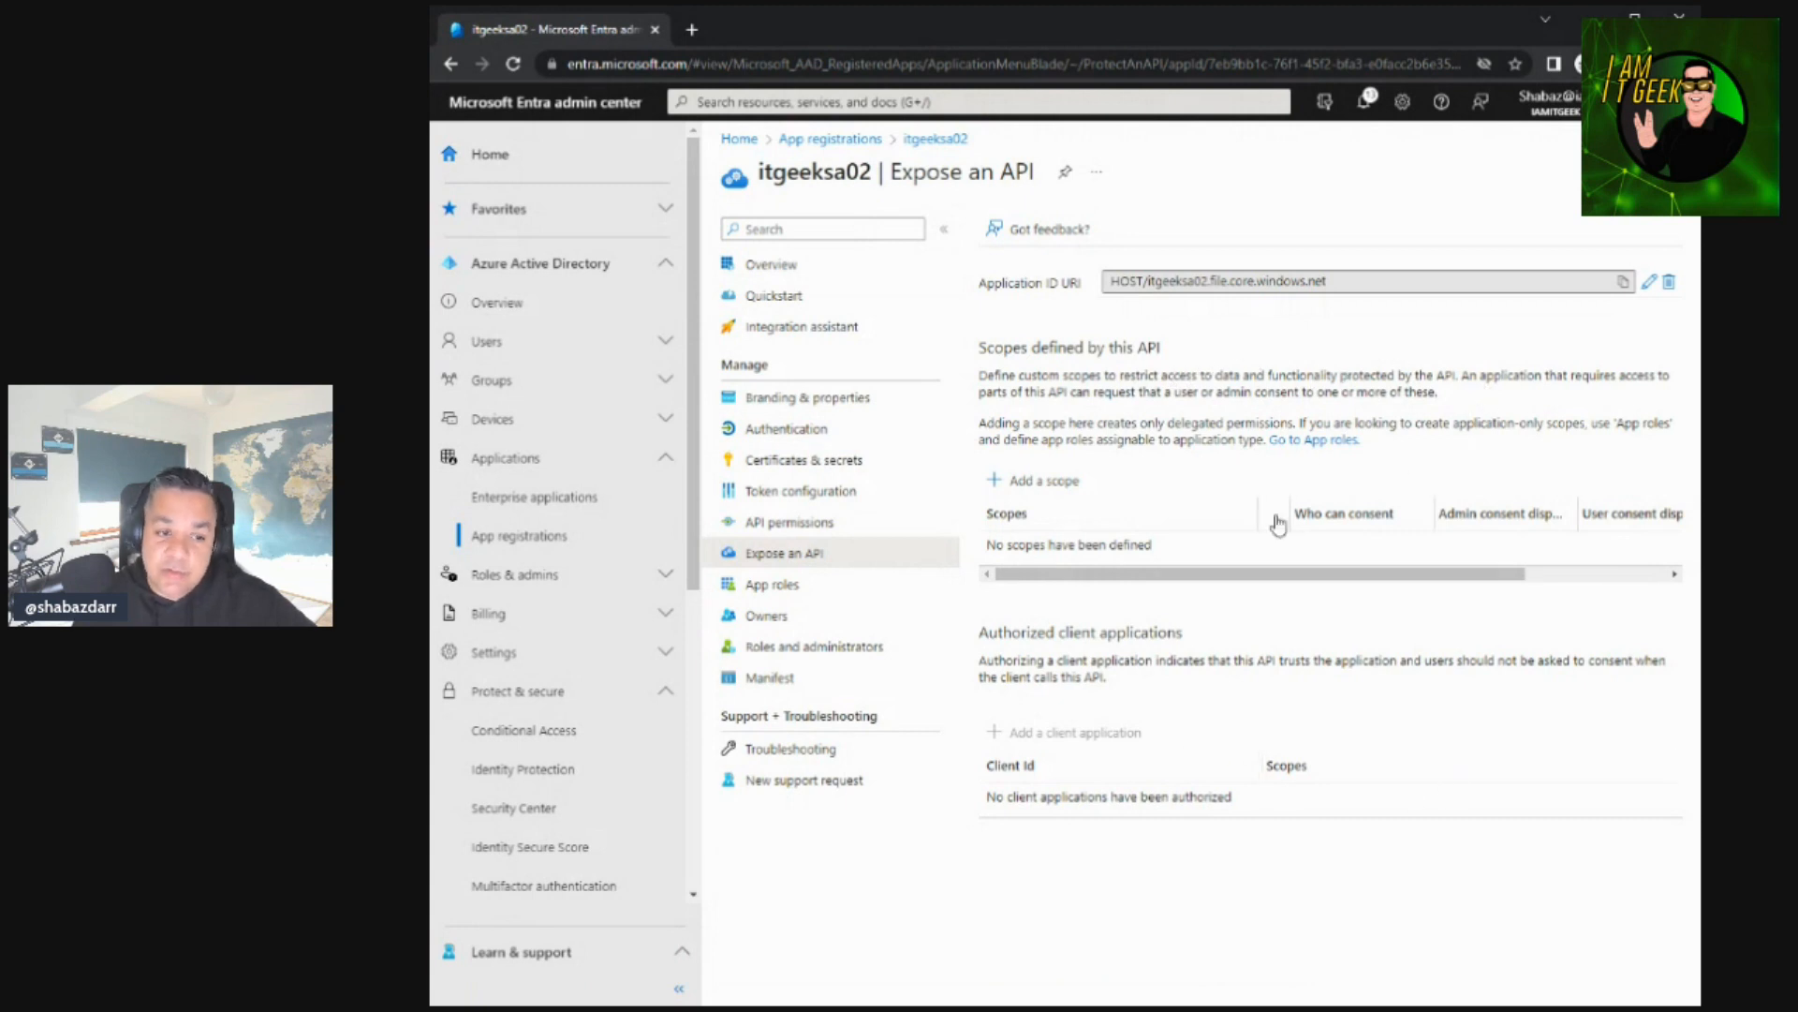
click(776, 585)
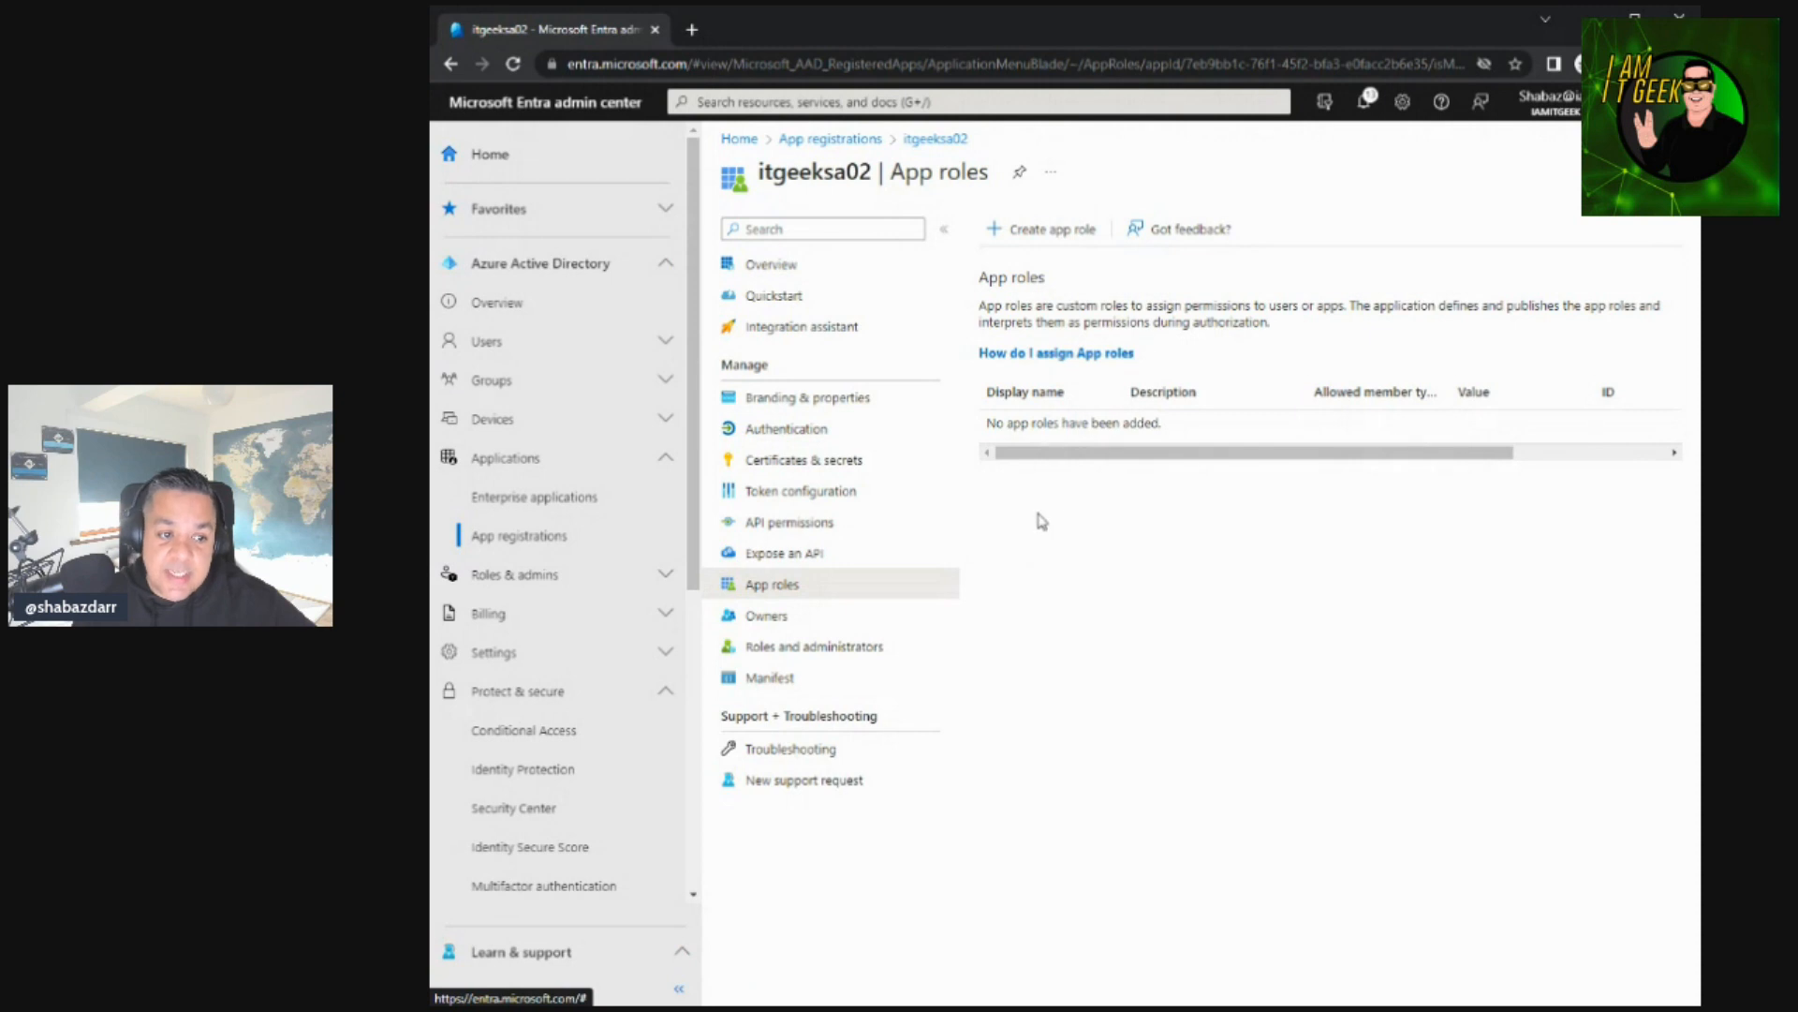
click(811, 626)
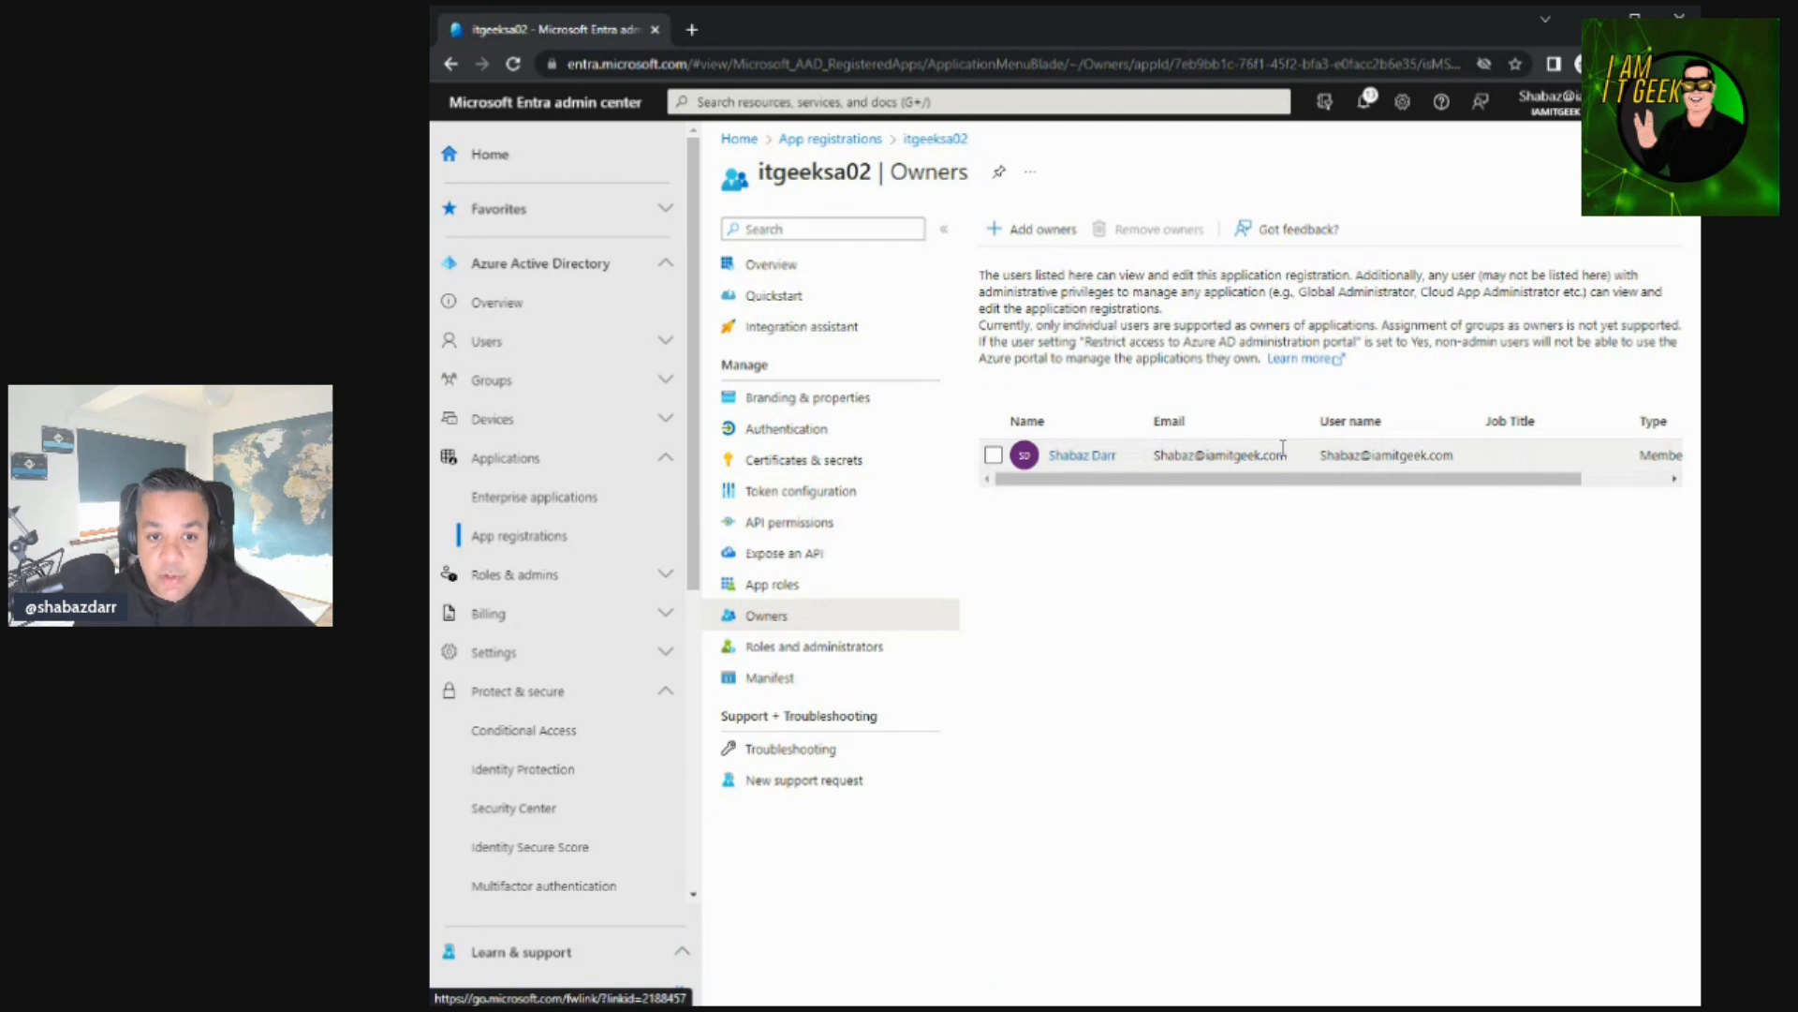
click(840, 656)
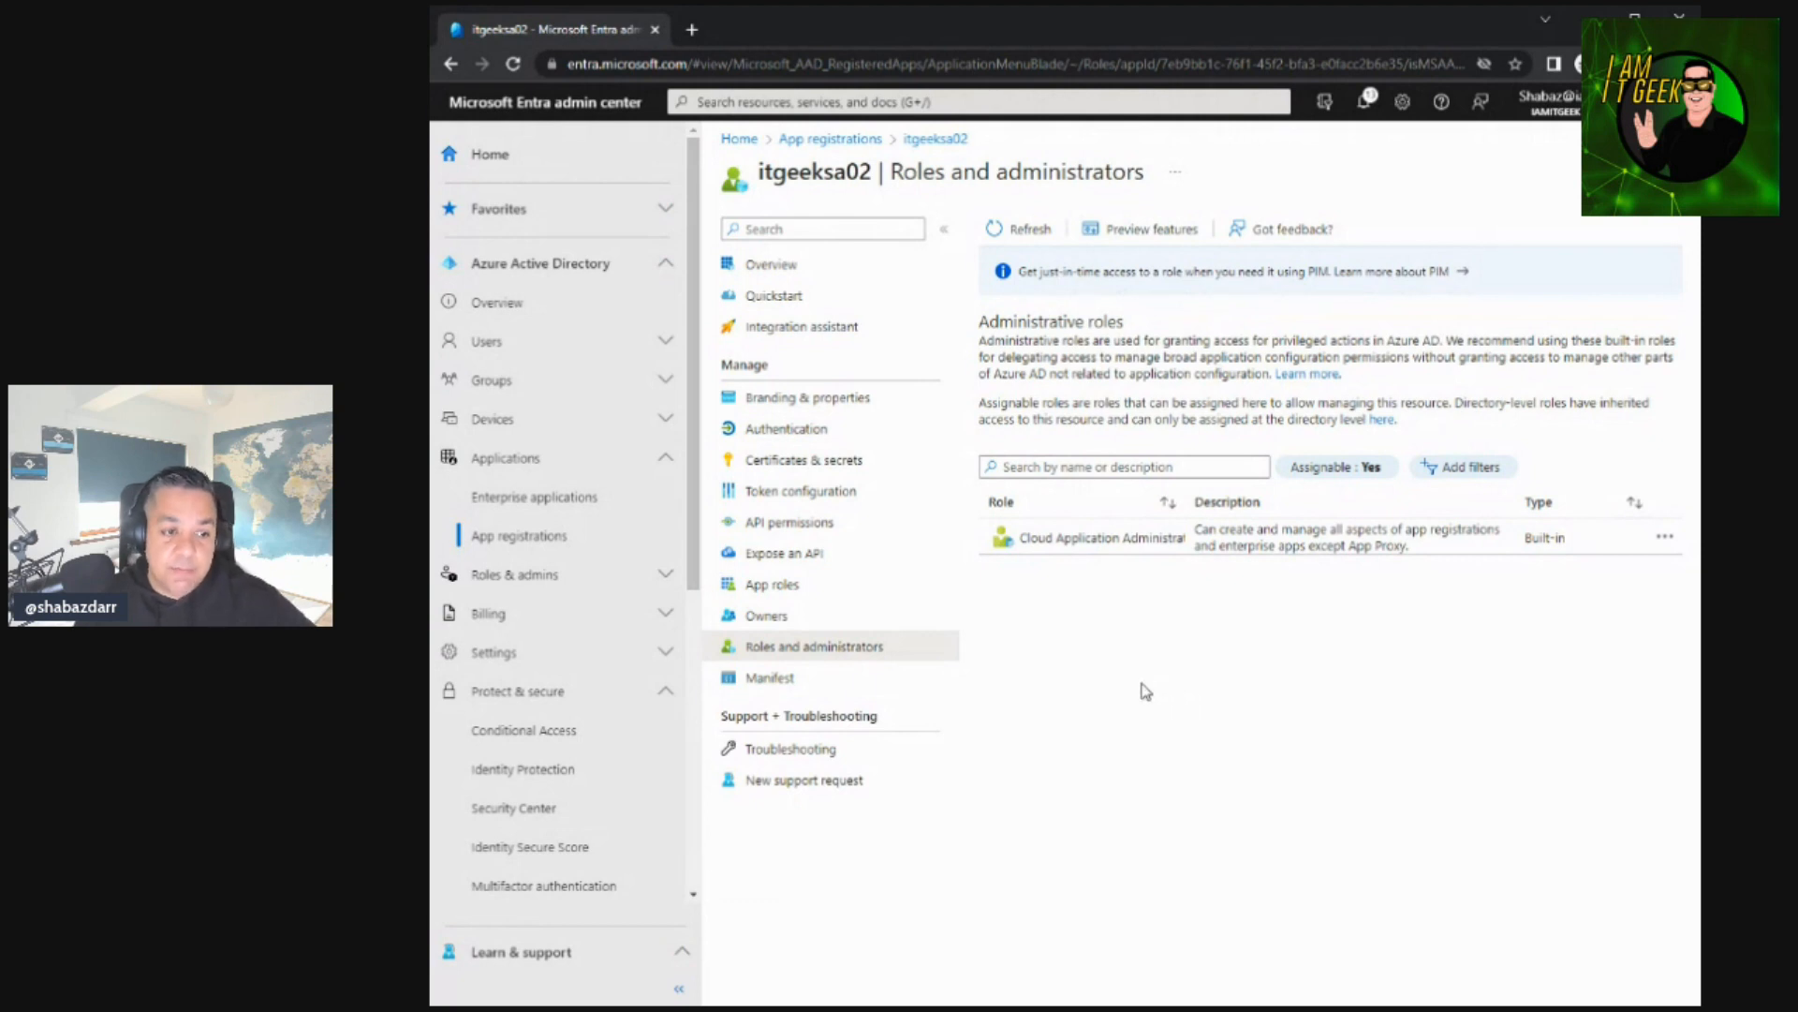
click(848, 139)
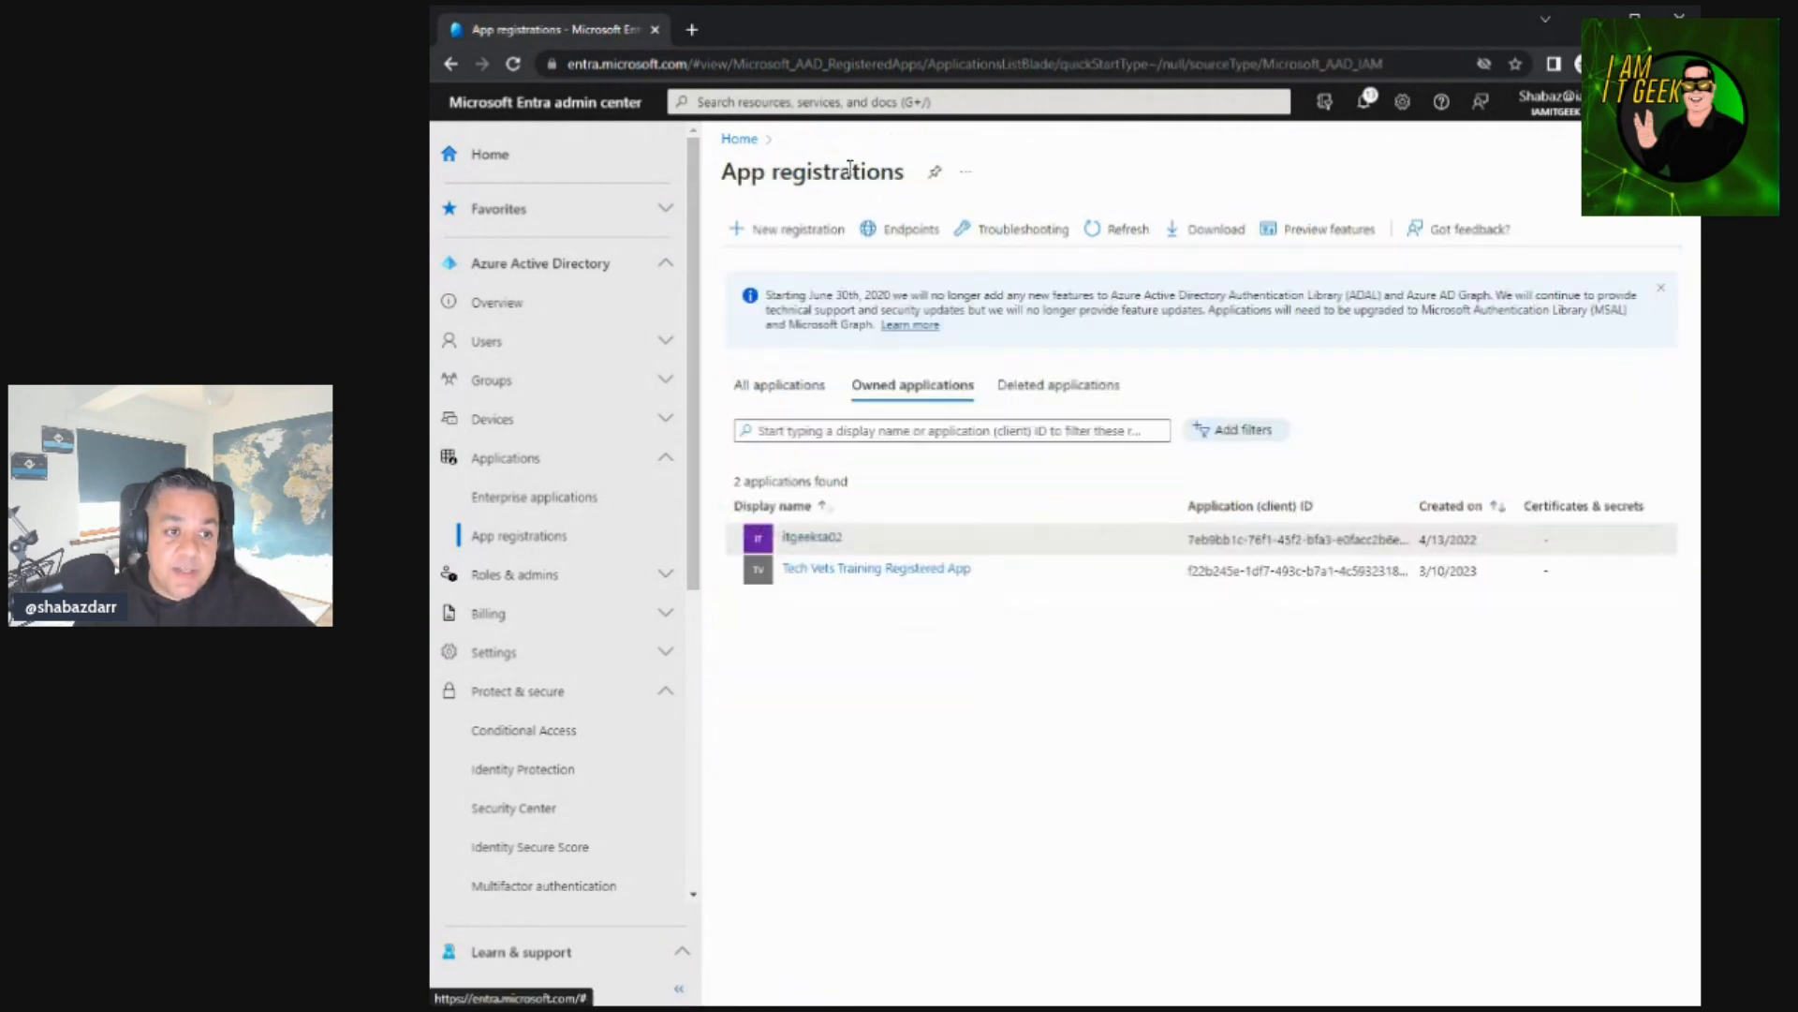
click(783, 234)
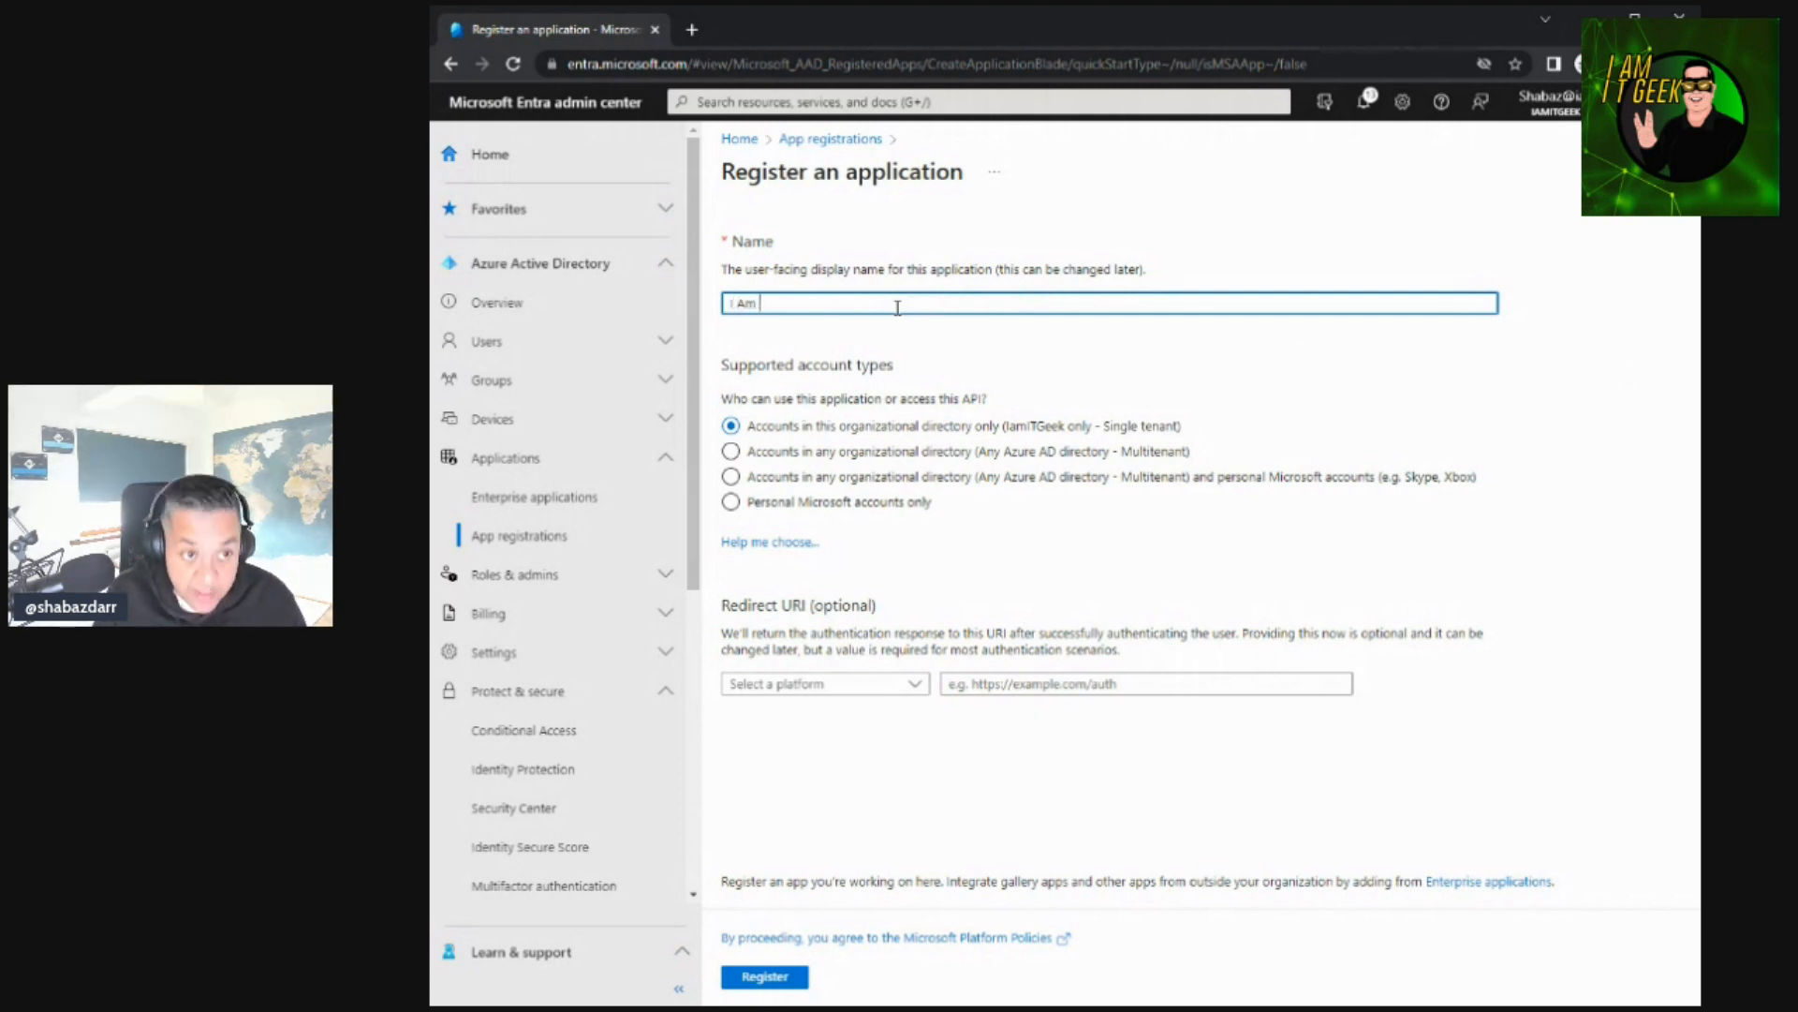
text(ekk Demo App)
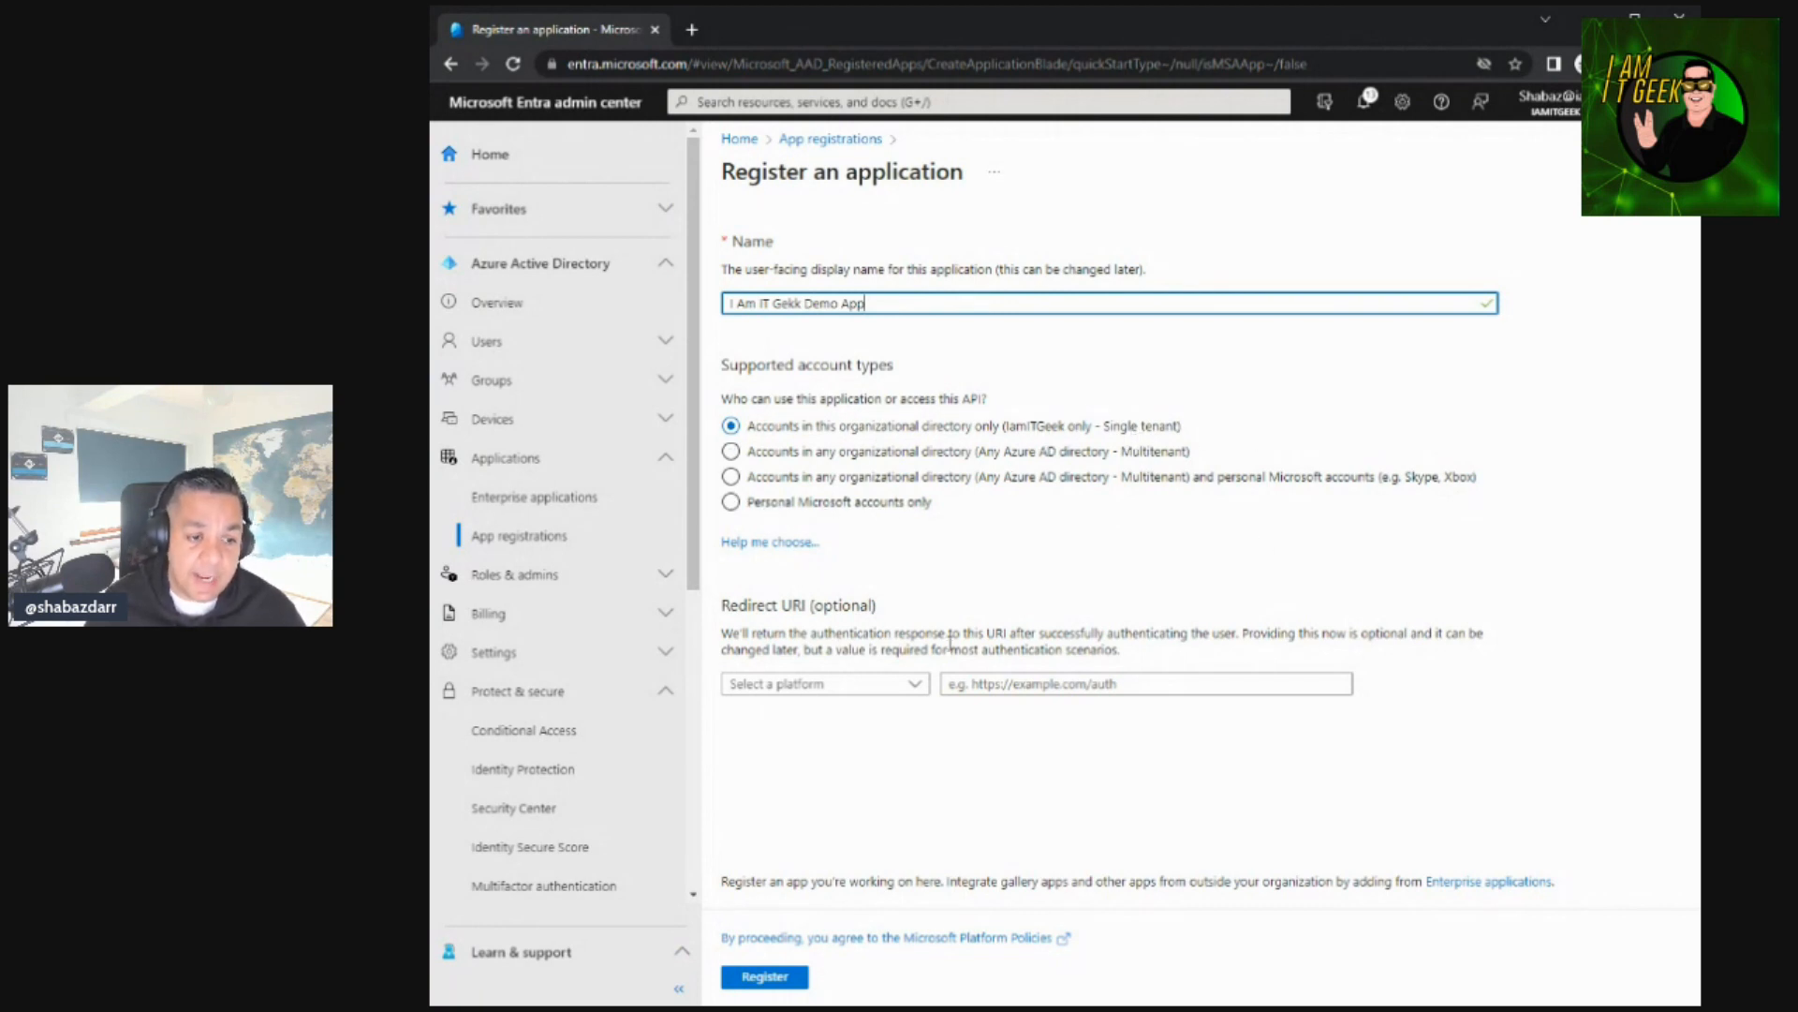
click(917, 687)
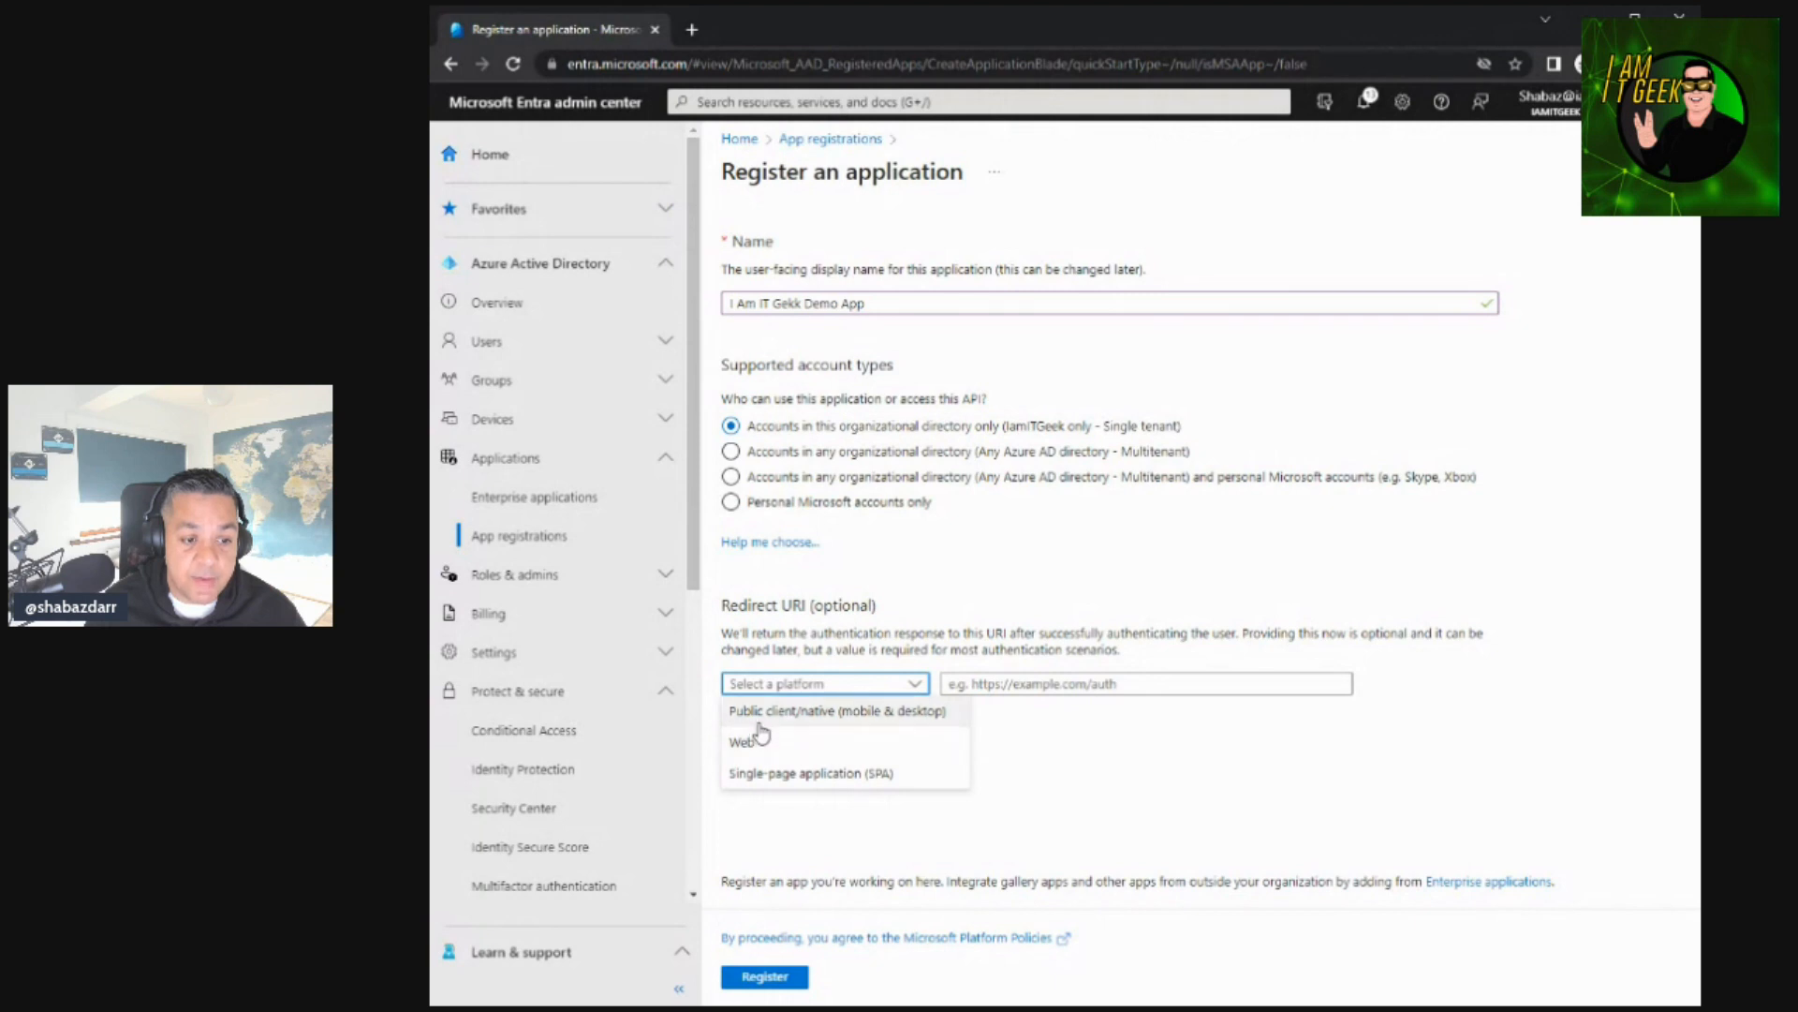
click(822, 749)
click(1049, 690)
text(https://iamitgeek.com)
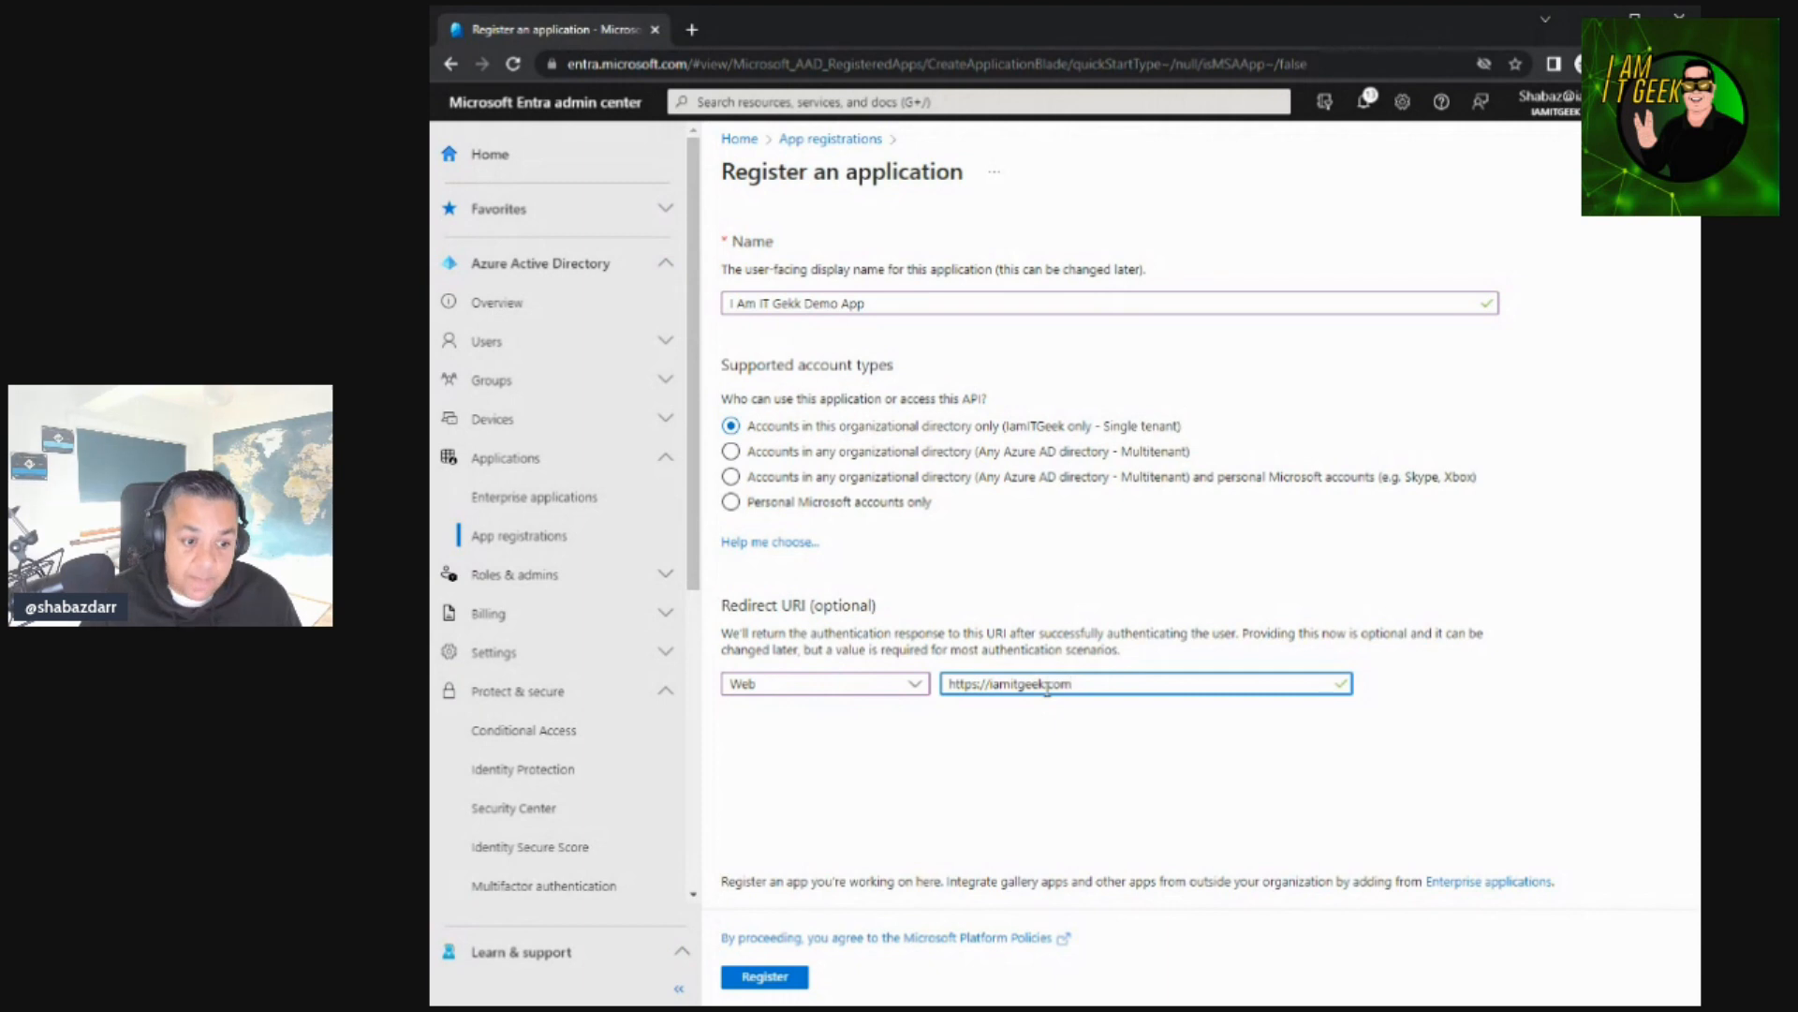
click(764, 976)
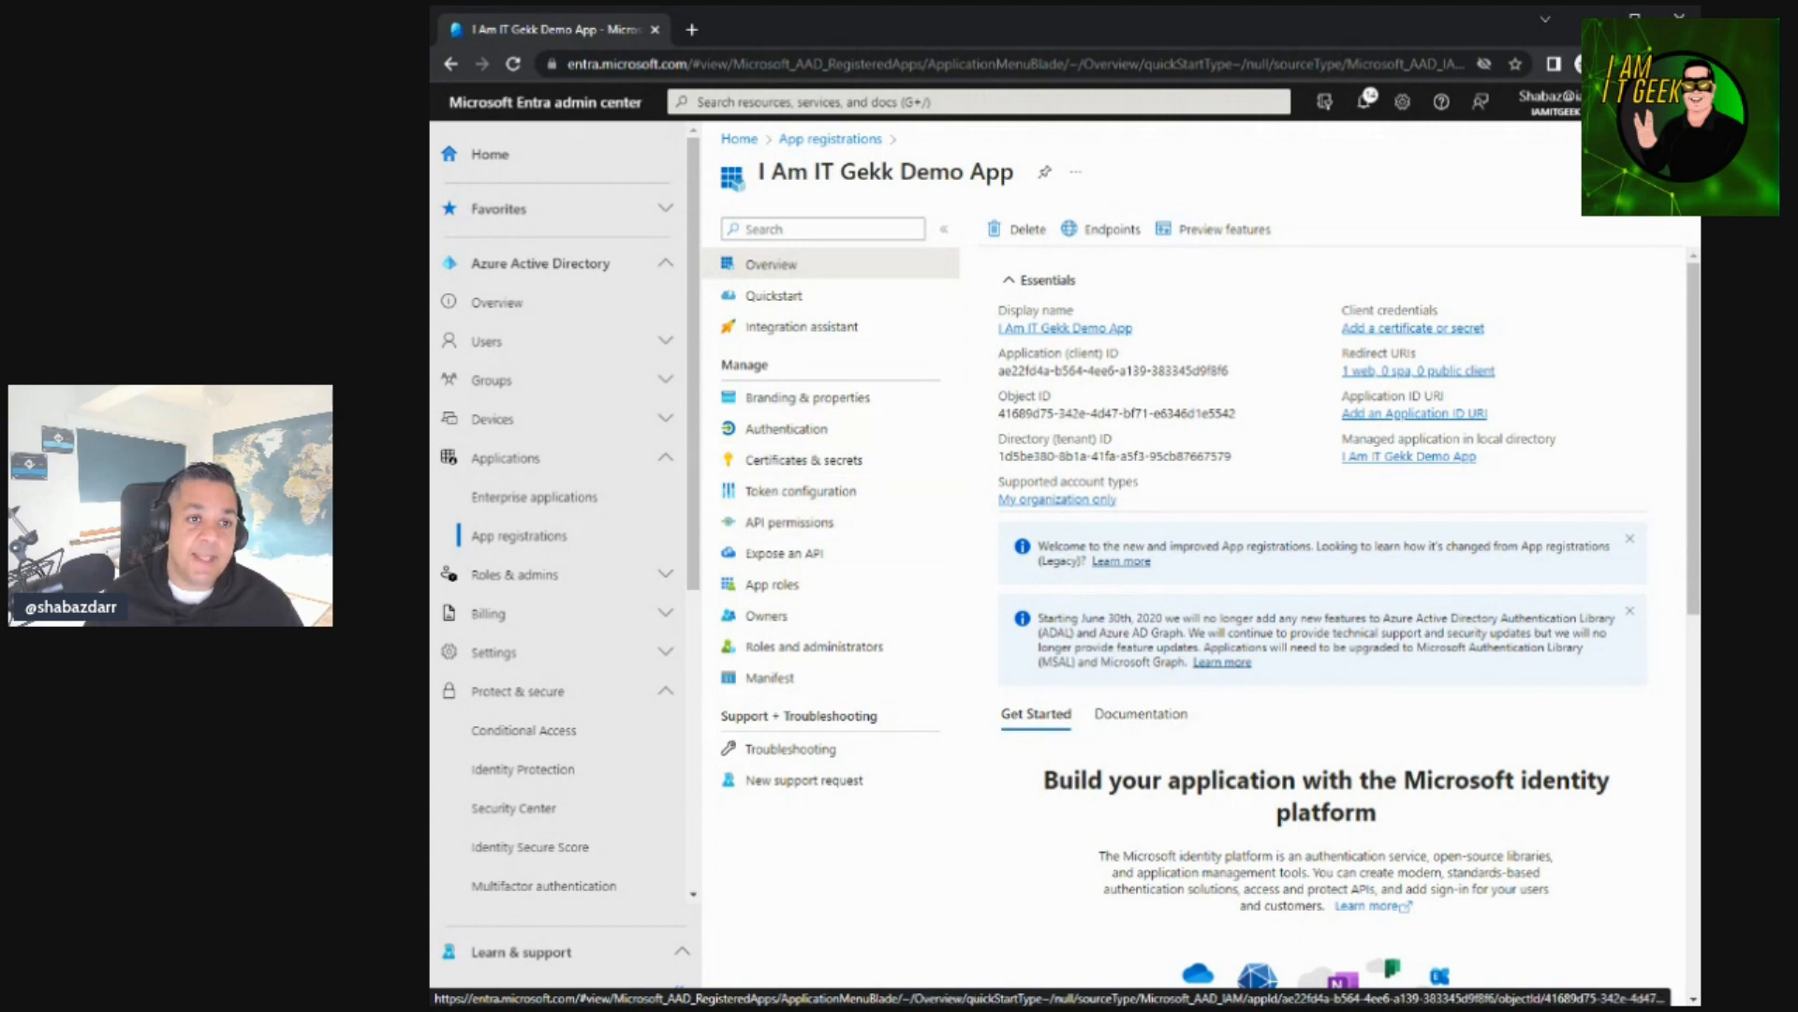
mouse_move(914, 21)
mouse_down()
mouse_move(892, 22)
mouse_move(914, 30)
mouse_up()
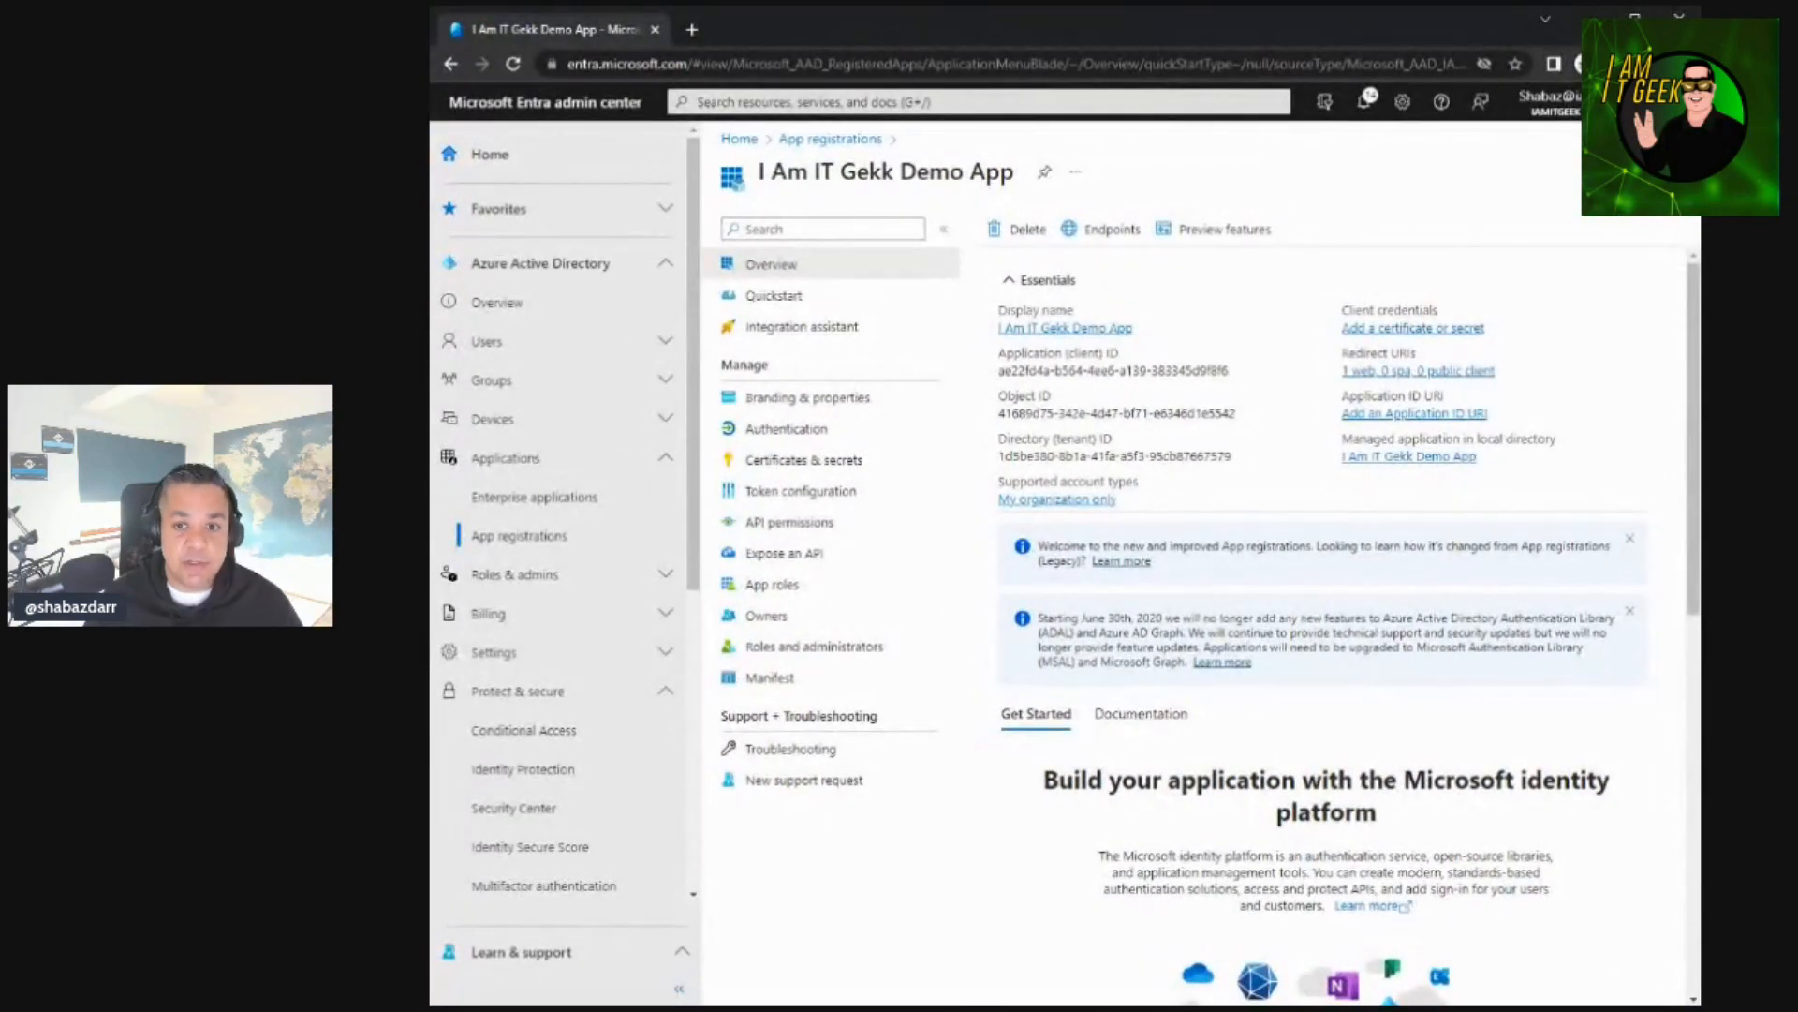